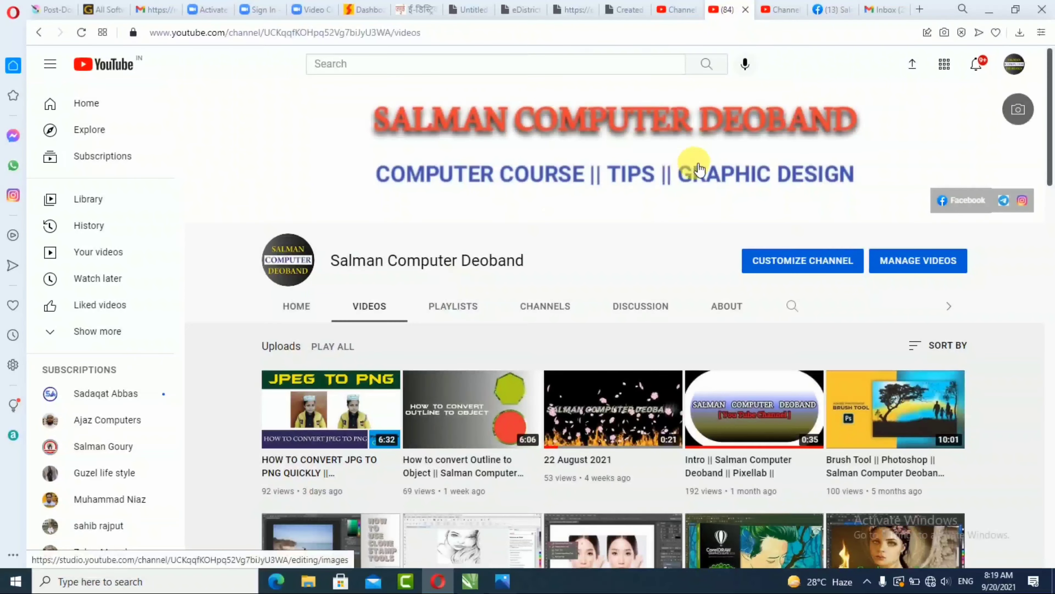
Step: Minimize the browser and launch CorelDRAW 2020 from the desktop
scroll(651, 327, "down", 3)
scroll(650, 327, "up", 3)
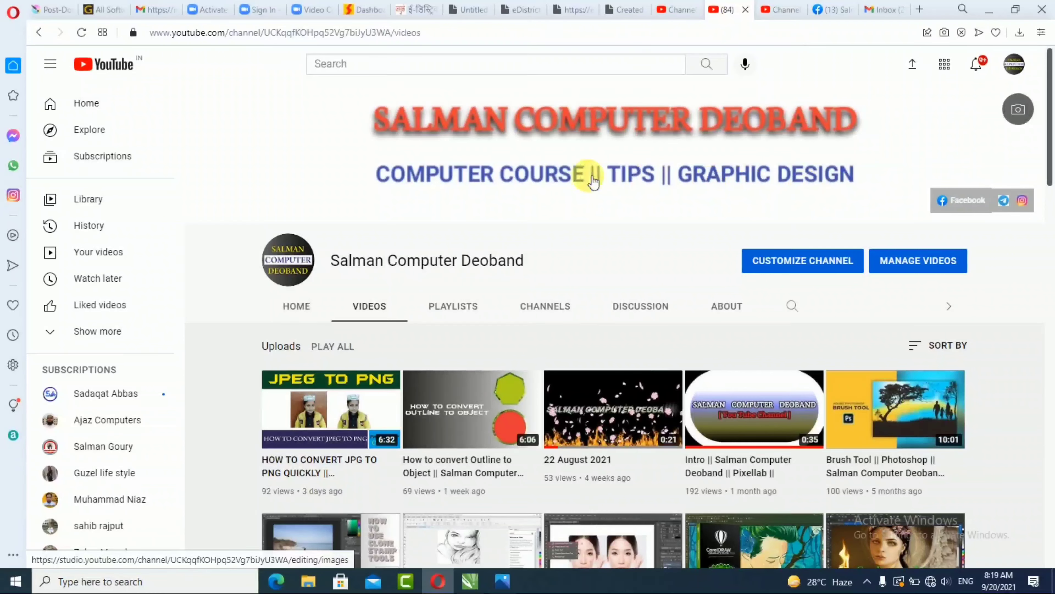
left_click(989, 9)
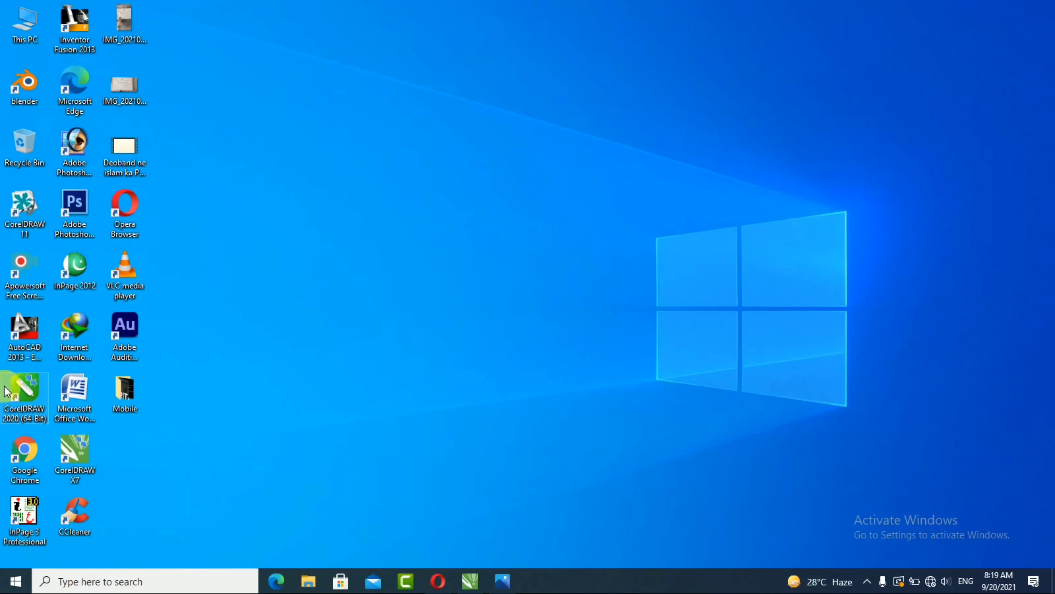
left_click(25, 397)
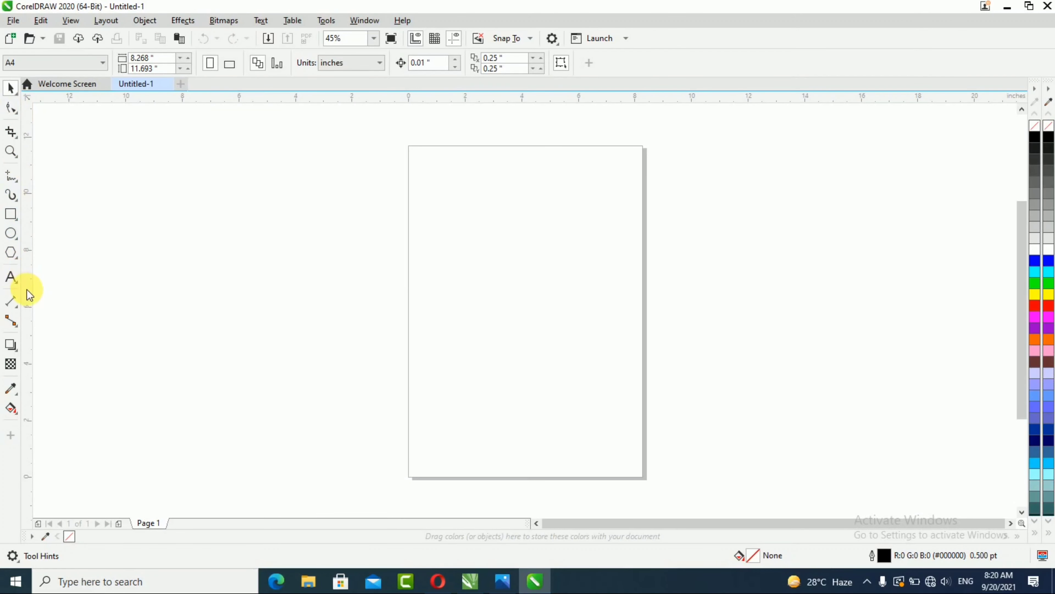
Step: Create artistic text reading DEOBAND on the page at 100 pt with the Text tool
left_click(11, 277)
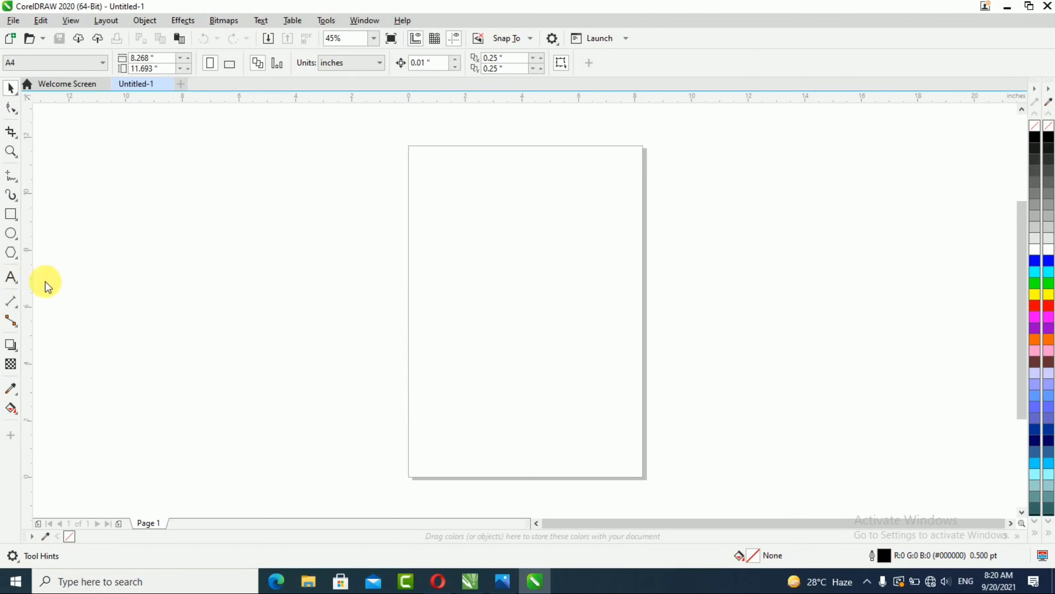
left_click(425, 271)
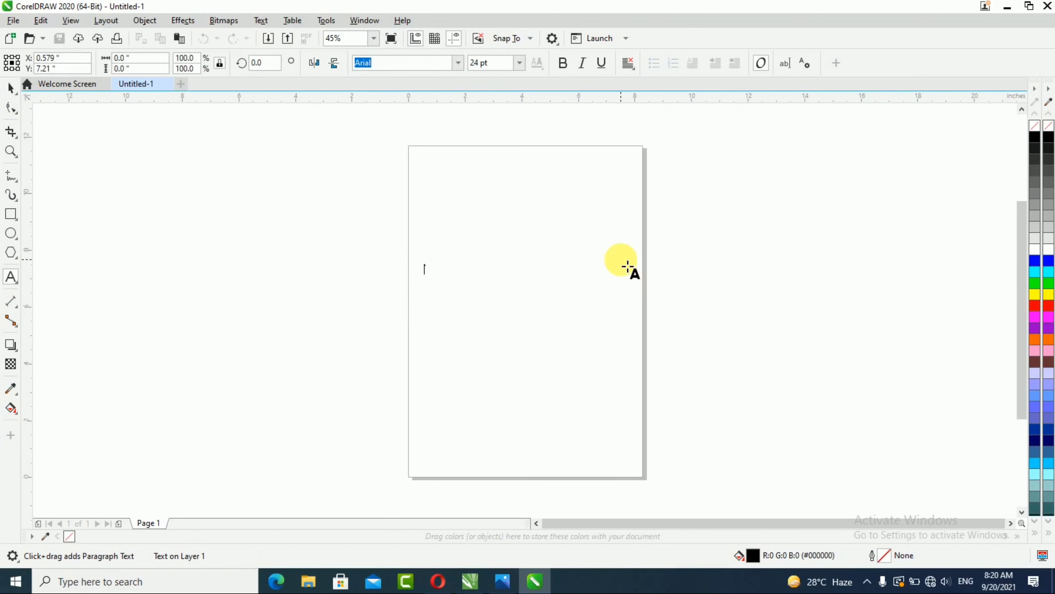
left_click(520, 62)
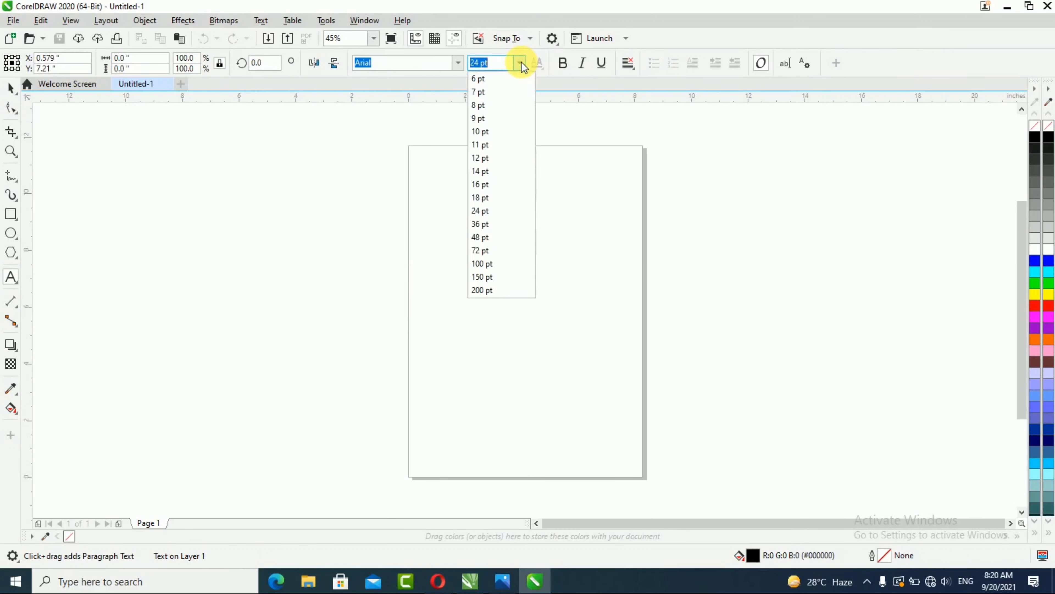
left_click(496, 263)
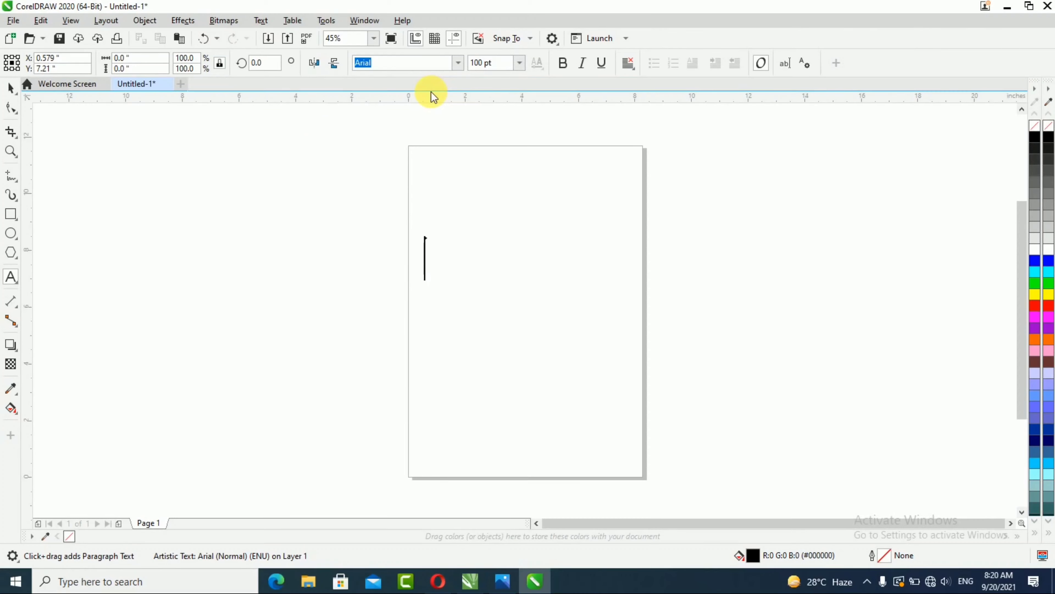
type("DEO")
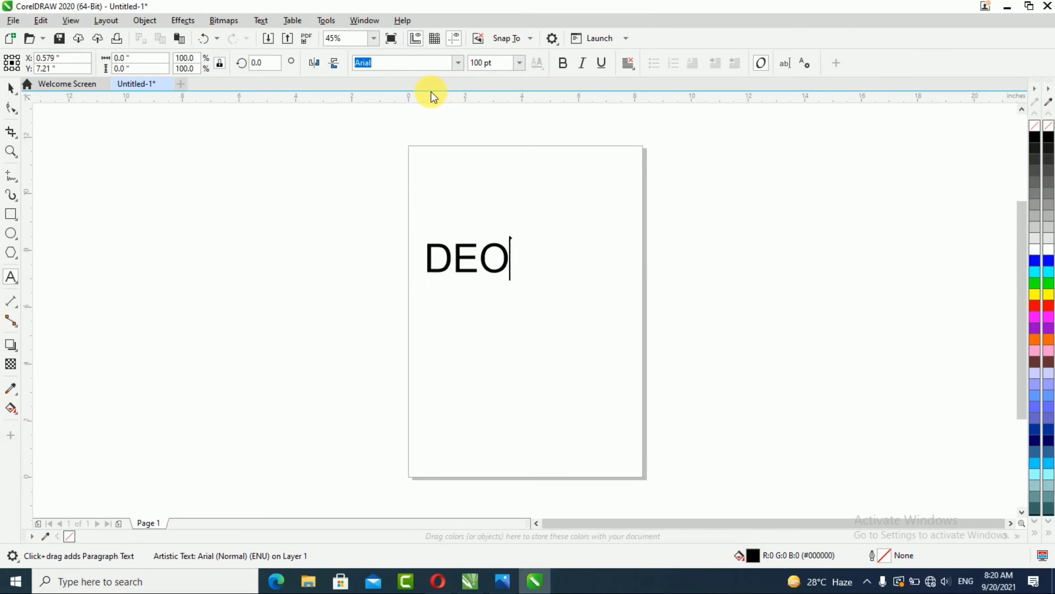
type("BAND")
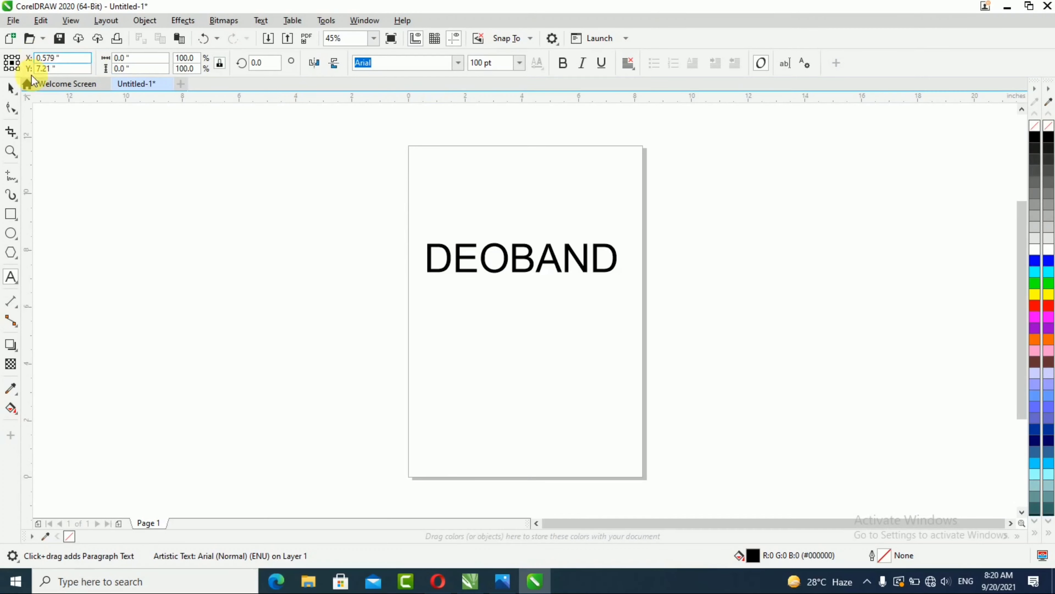
Step: Change the text's font to Sofachrome Rg
left_click(11, 88)
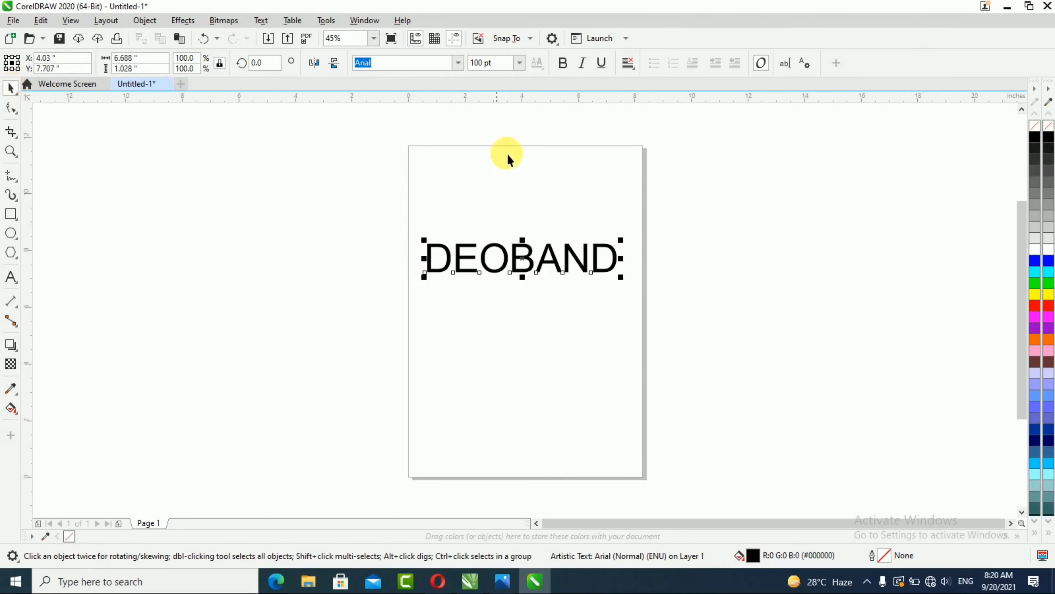
left_click(459, 64)
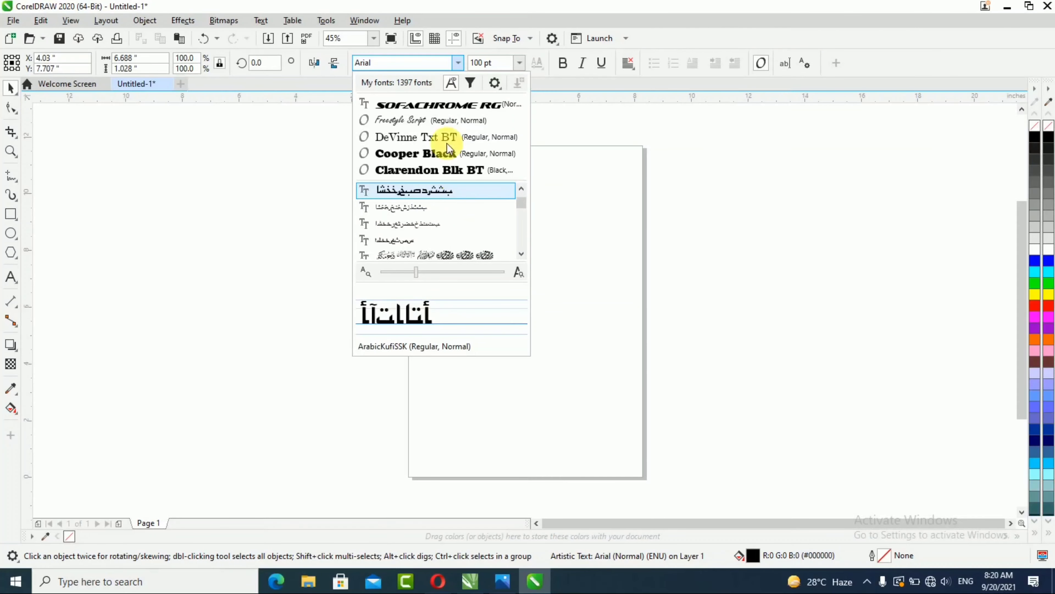
left_click(409, 103)
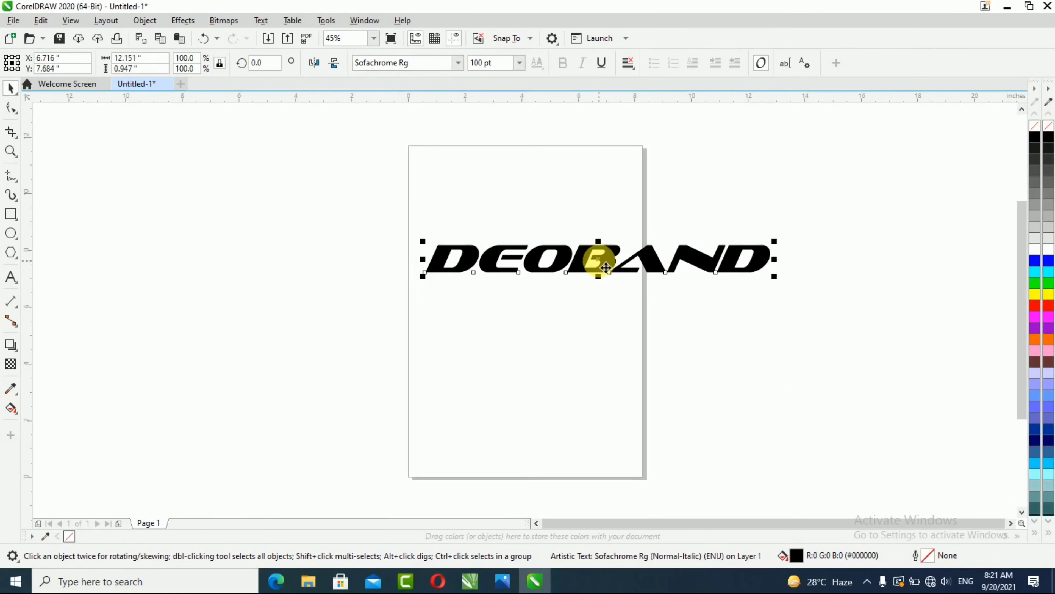
Step: Move the text near the top of the page and widen its letter spacing with the Shape tool
left_click_drag(605, 267, 514, 179)
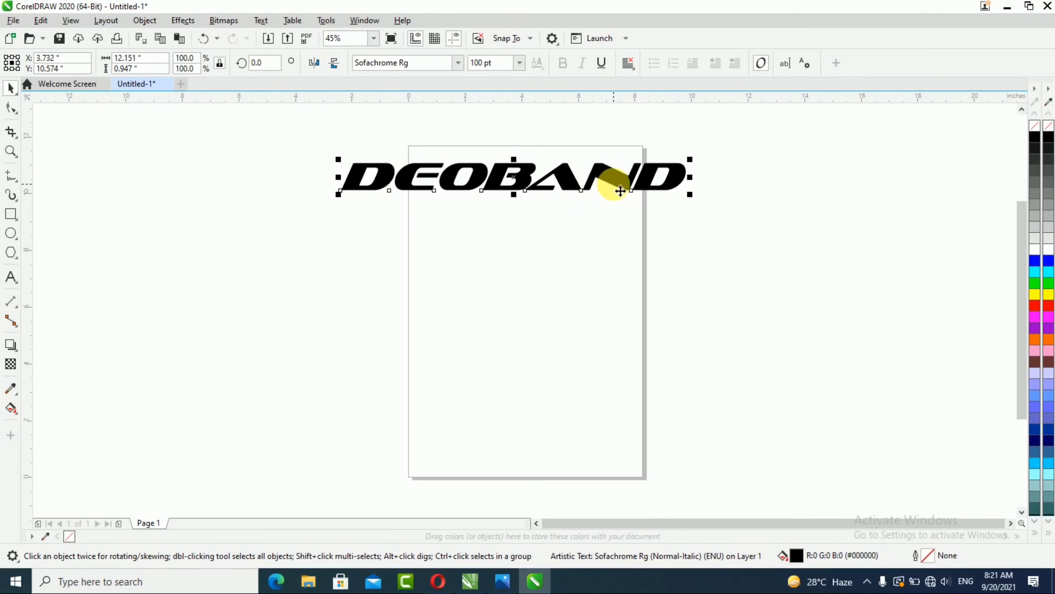
left_click(15, 109)
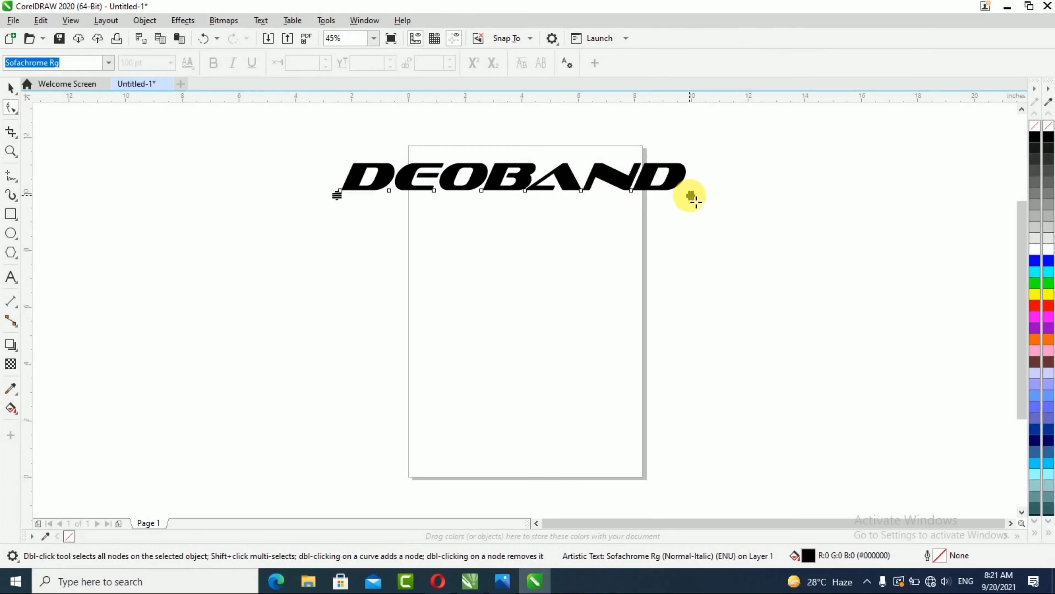
left_click_drag(690, 198, 730, 202)
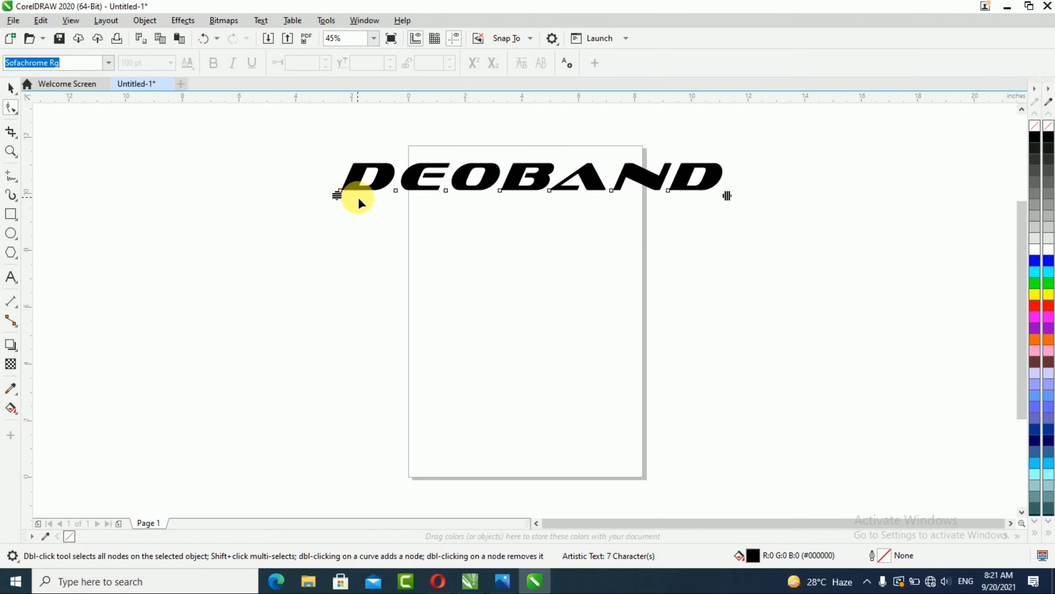
Step: Select the first letter D's node and fill that letter blue
left_click_drag(322, 182, 355, 203)
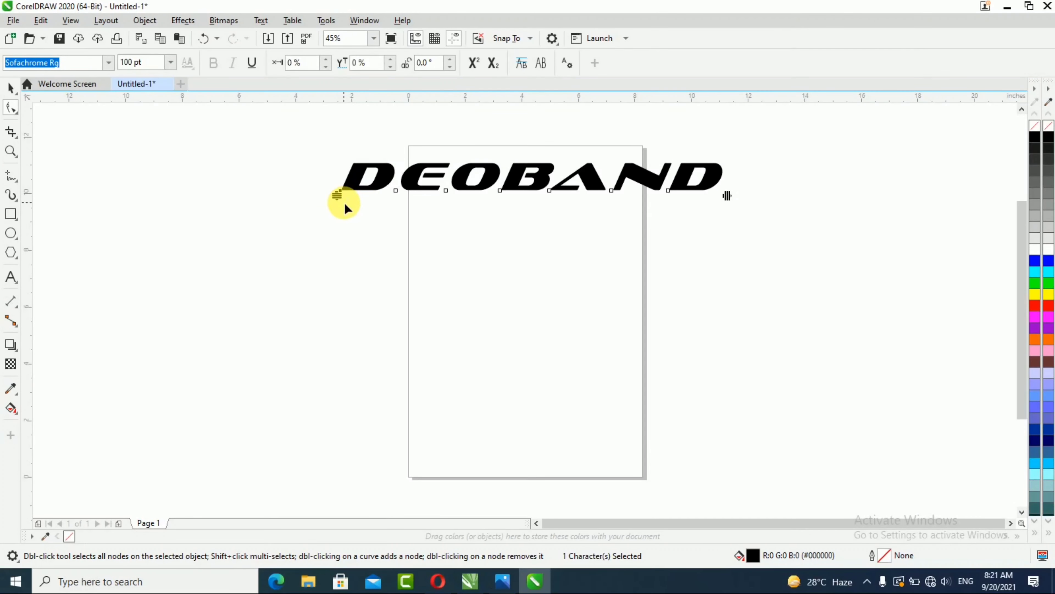
left_click(396, 191)
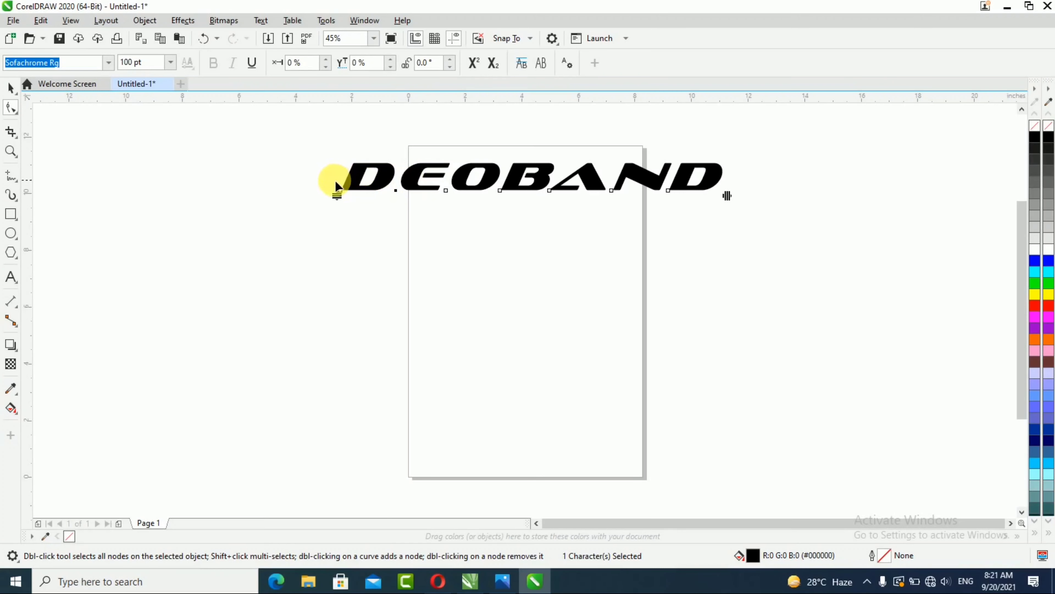
left_click_drag(332, 181, 355, 212)
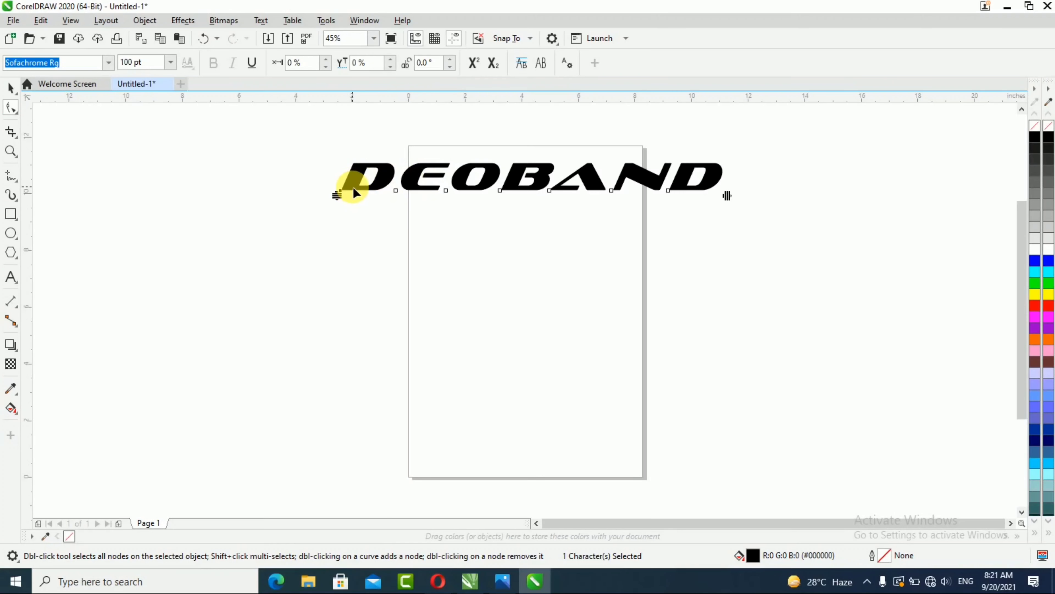
scroll(372, 175, "up", 4)
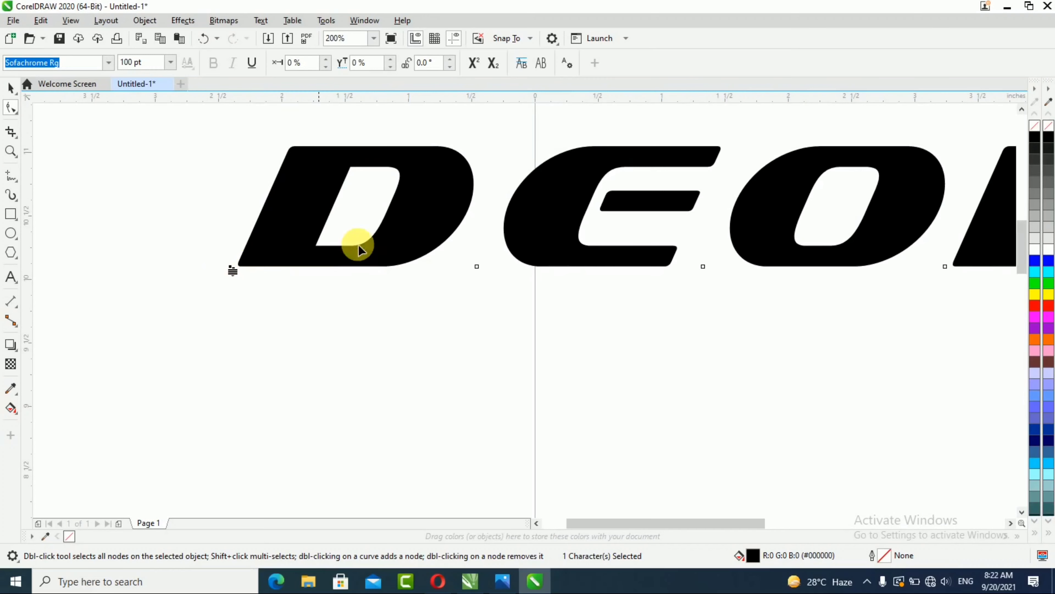
left_click(1047, 261)
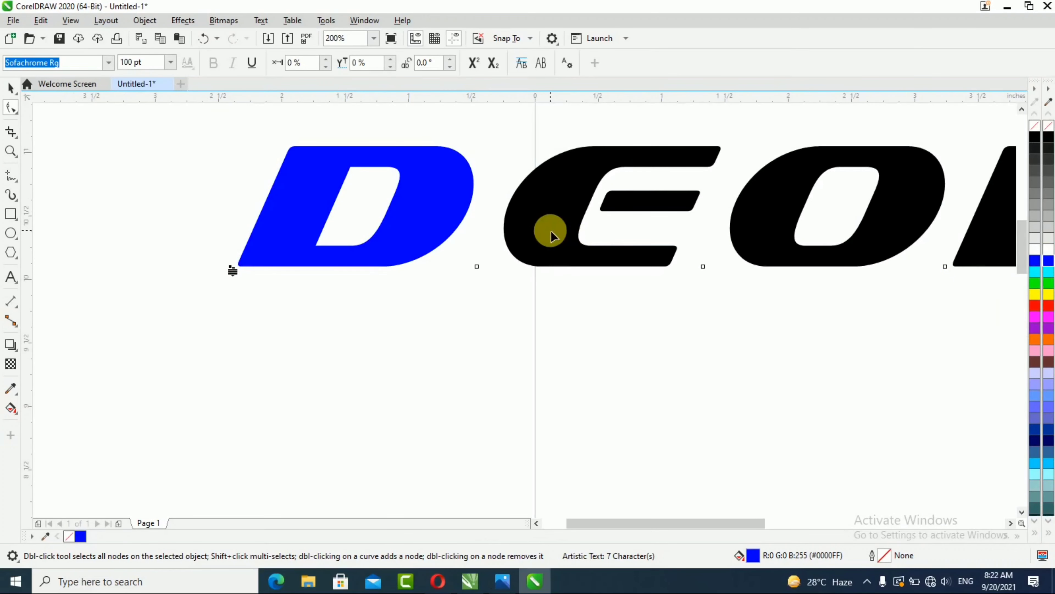
Step: Fill the letter E green and the letter O yellow
left_click(477, 266)
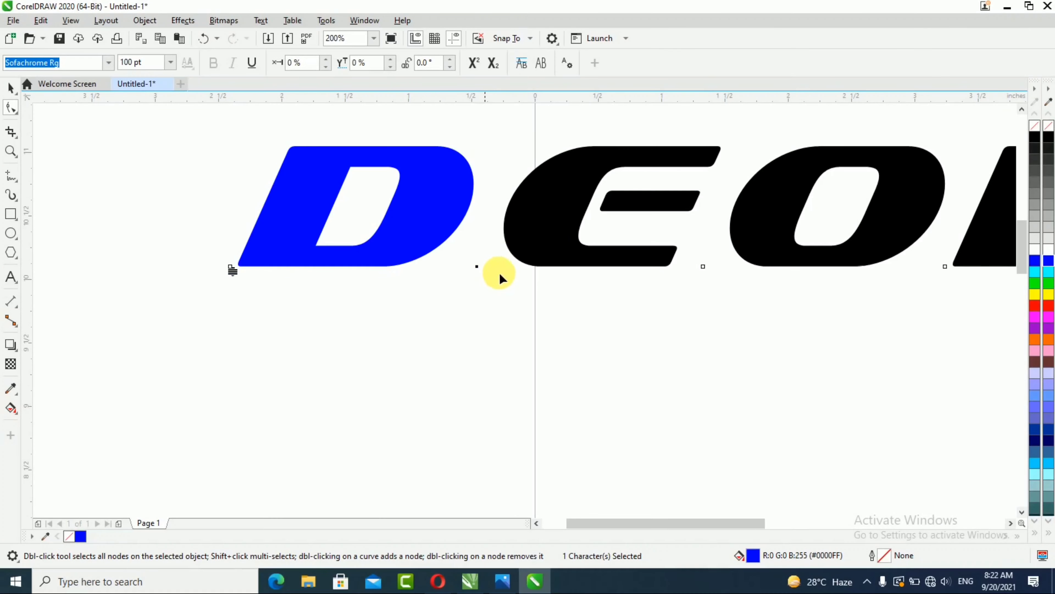
left_click(1049, 283)
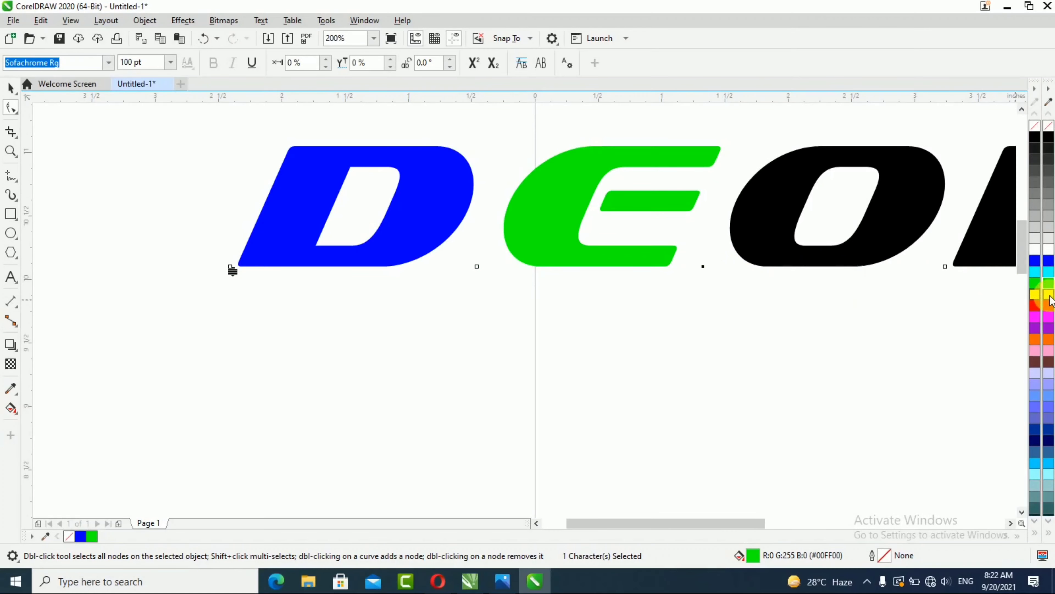
left_click(1039, 295)
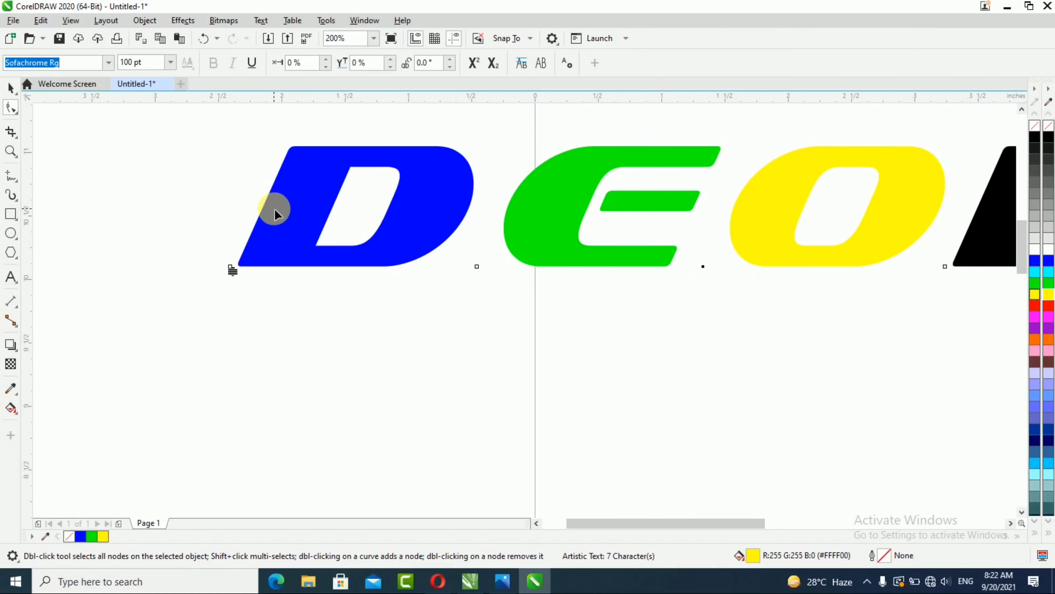
Step: Select the letter B's node and fill it red
scroll(273, 209, "down", 1)
scroll(295, 208, "down", 1)
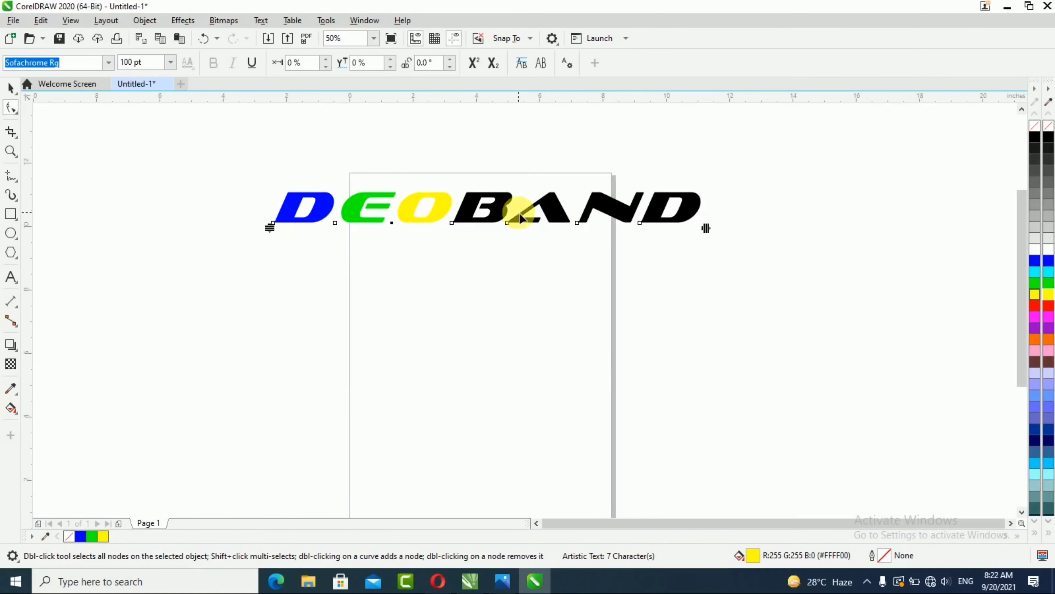
scroll(539, 216, "up", 1)
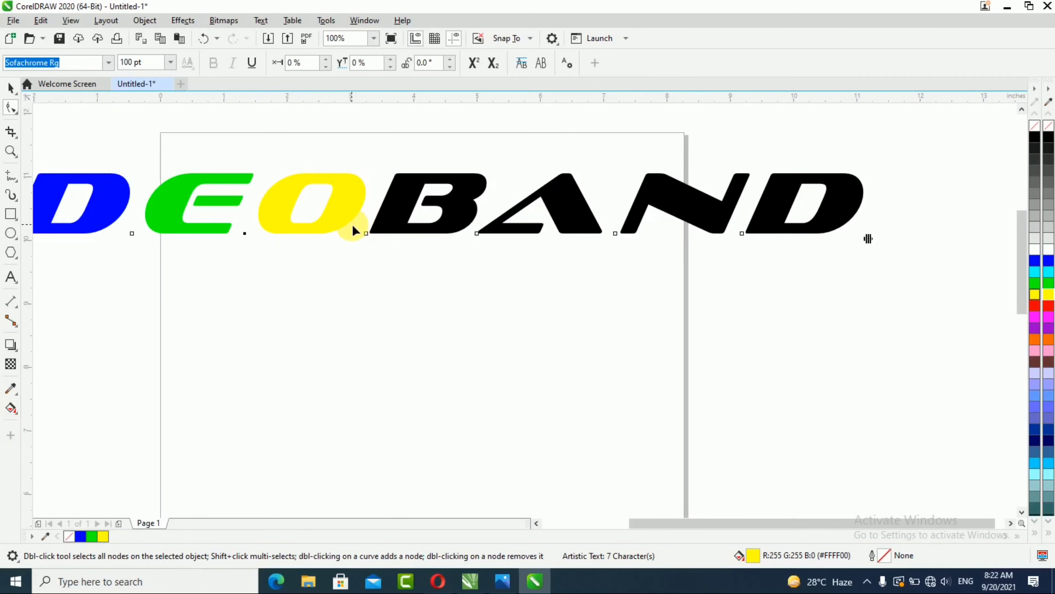
left_click(366, 233)
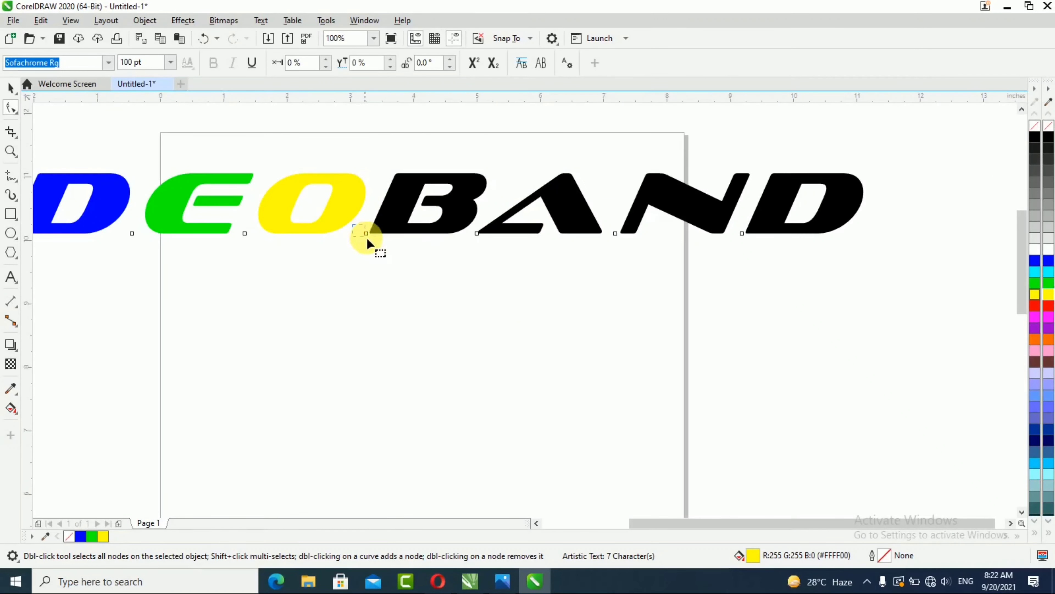
left_click(1048, 307)
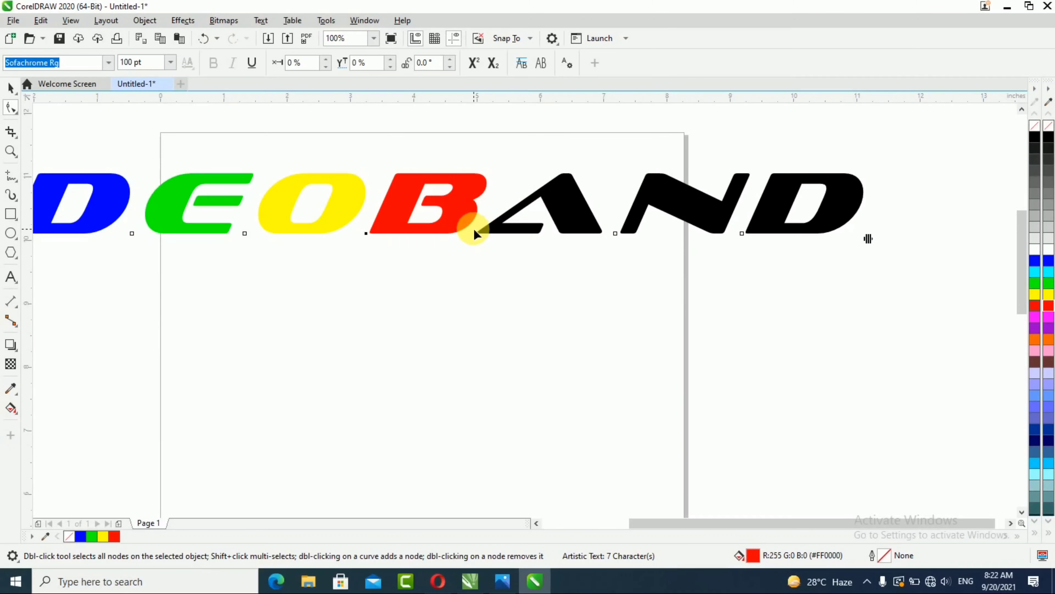
Step: Fill the letter A magenta and the letter N orange
left_click(475, 231)
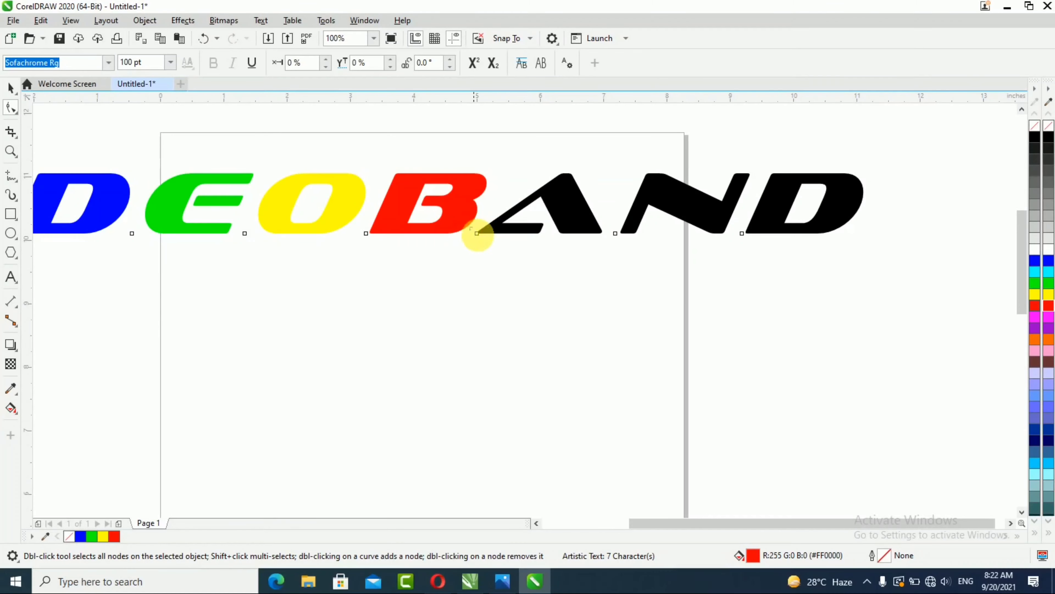
left_click(1049, 318)
left_click(609, 223)
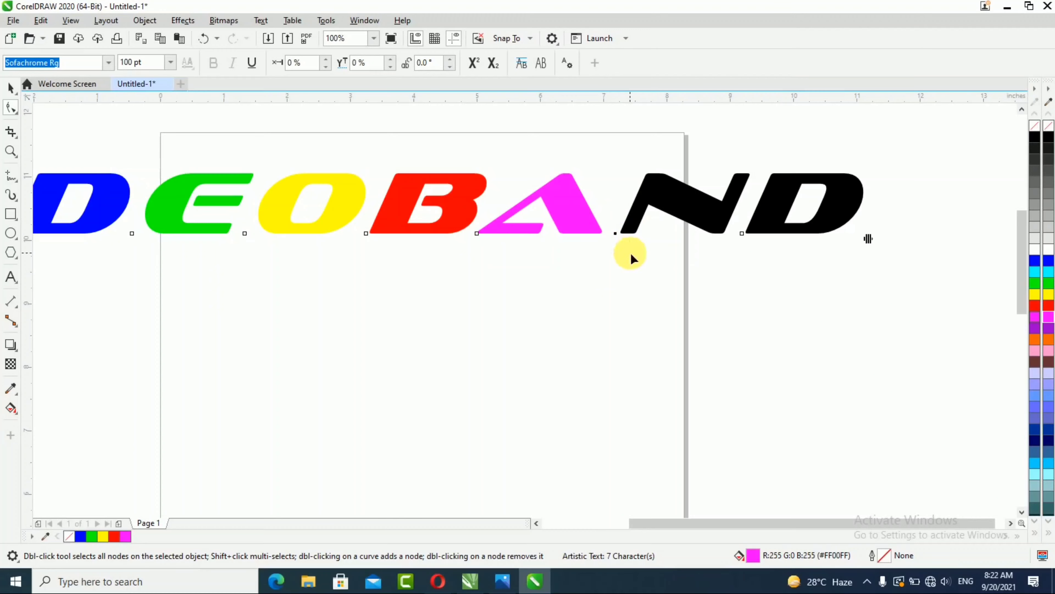
left_click(1049, 340)
Step: Fill the final letter D blue-violet
left_click(742, 234)
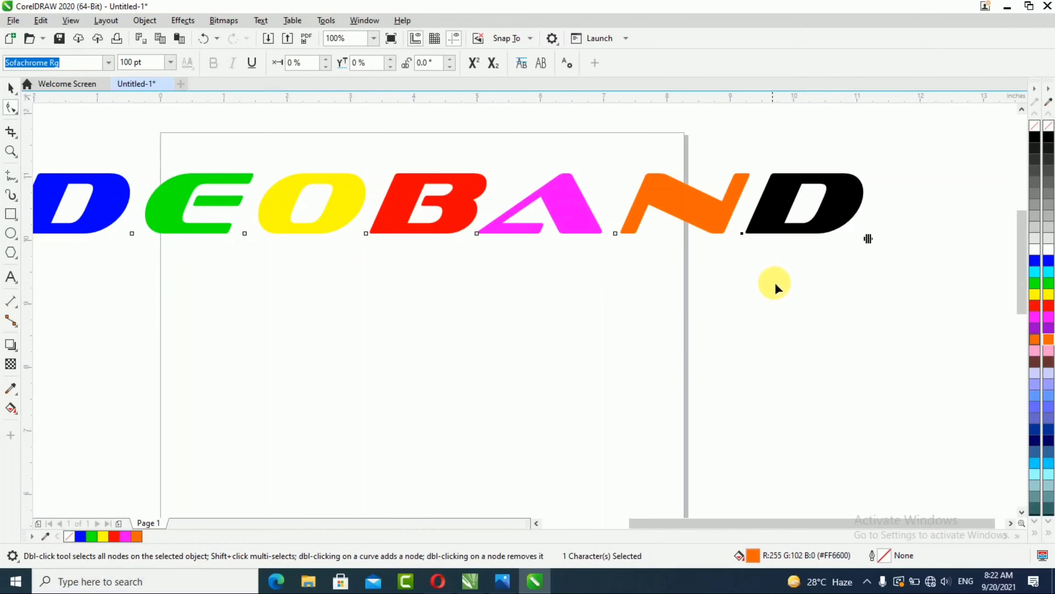
left_click(1049, 417)
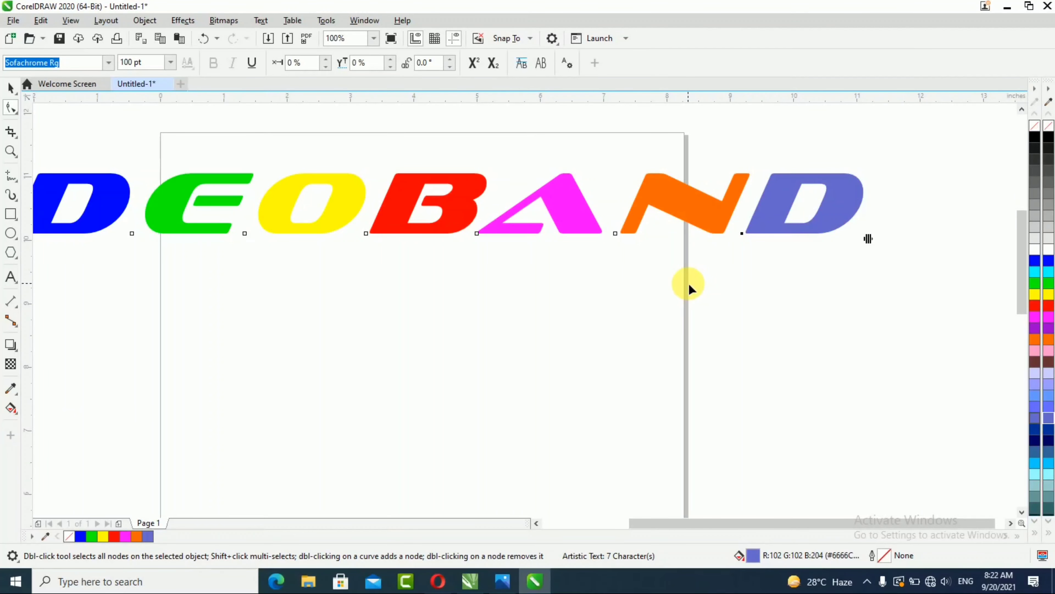
scroll(689, 283, "up", 1)
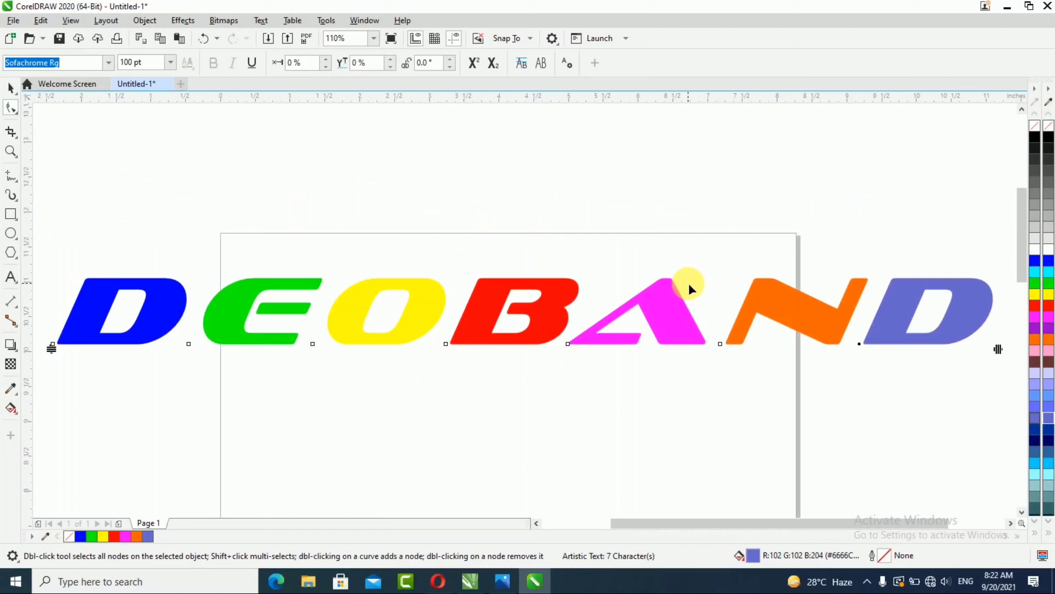
scroll(578, 175, "down", 3)
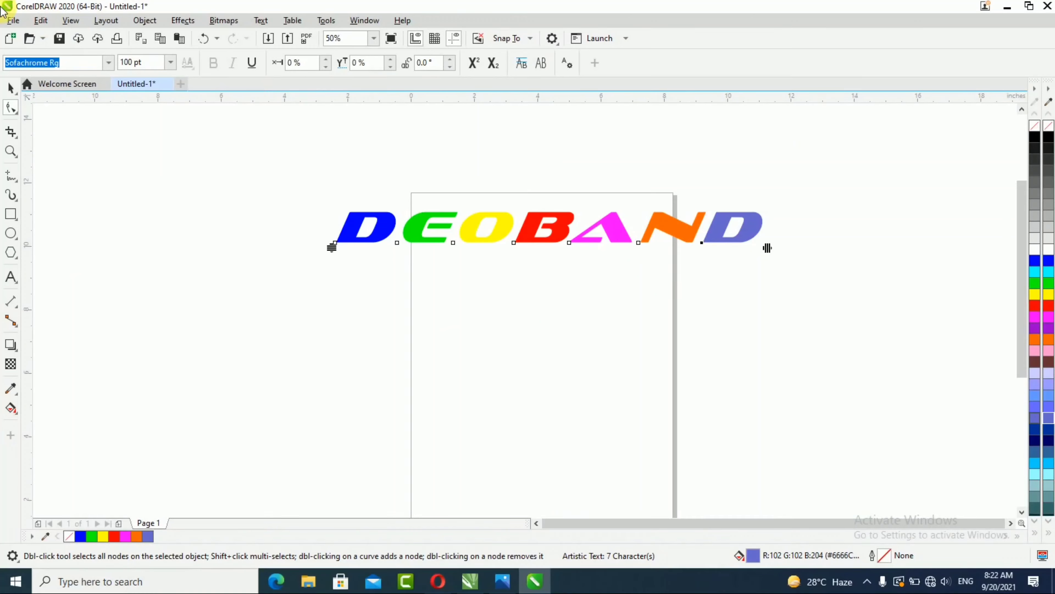
Step: Copy the multicolored text
left_click(40, 20)
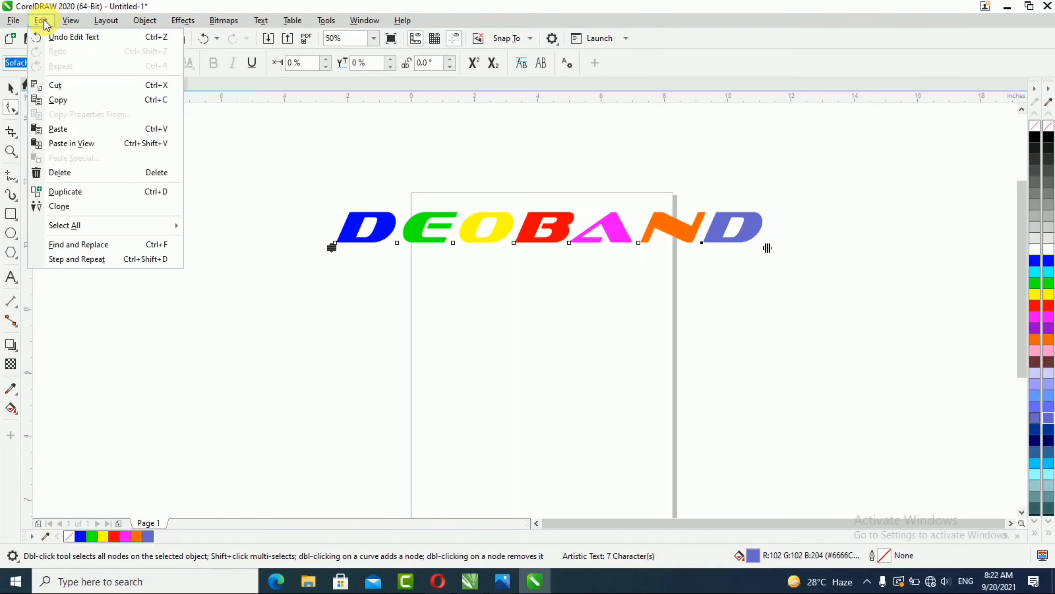
left_click(83, 106)
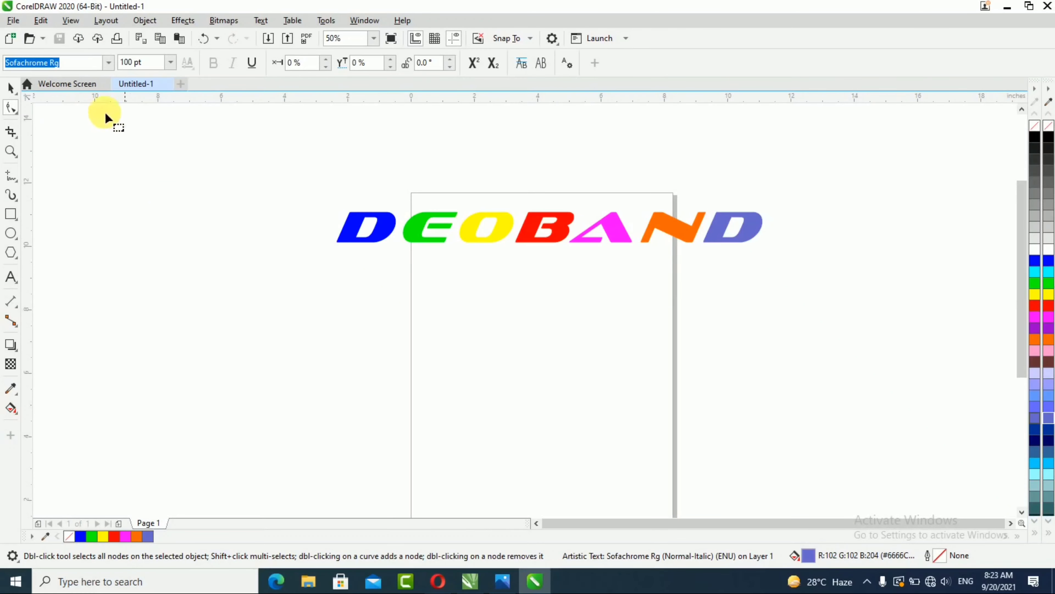
Step: Paste a copy of the multicolored text and move it just below the original
left_click(10, 87)
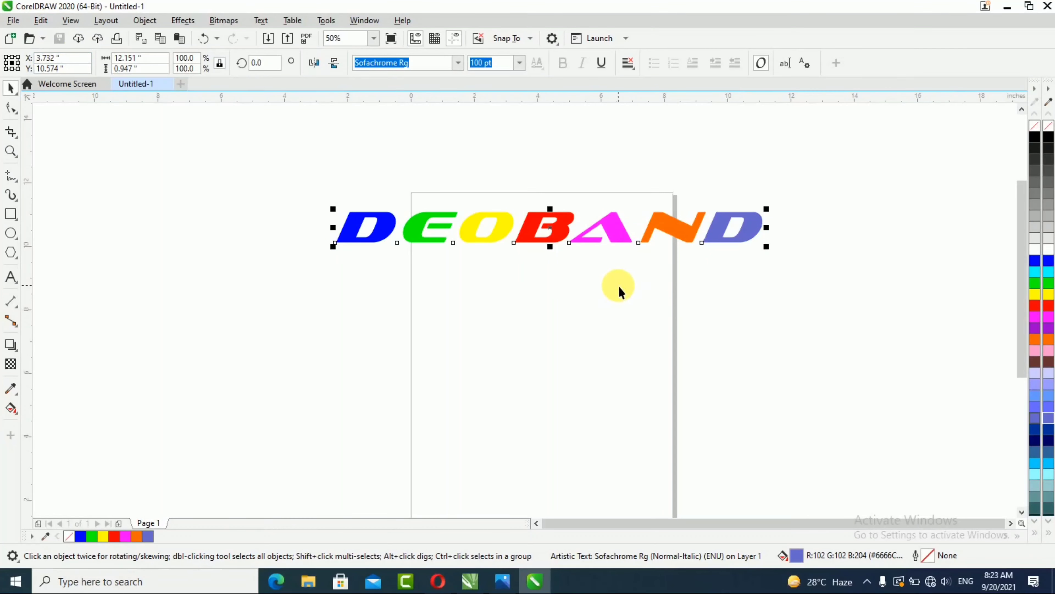
left_click(41, 21)
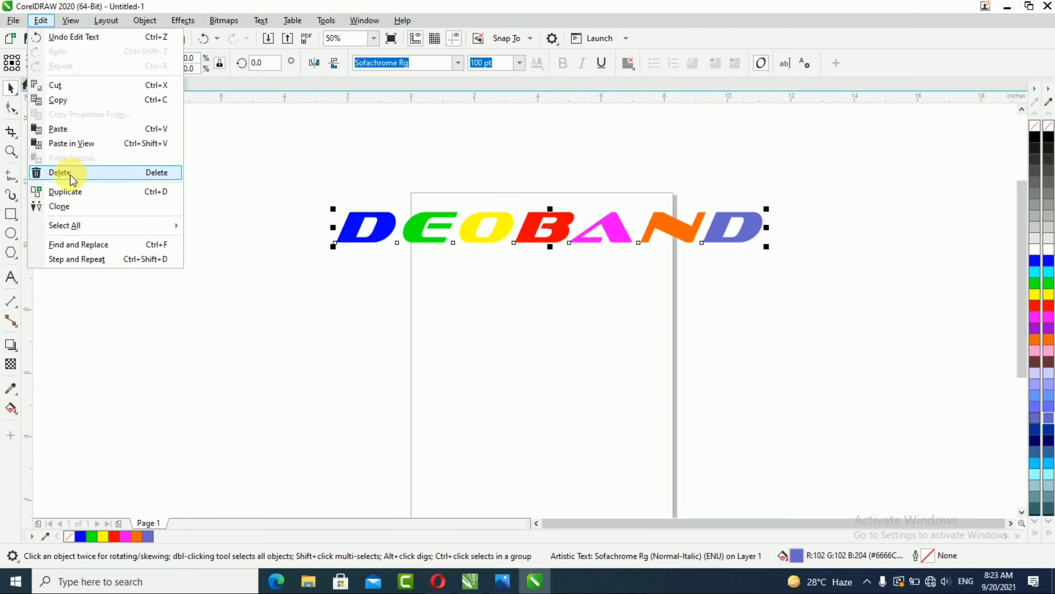
left_click(69, 130)
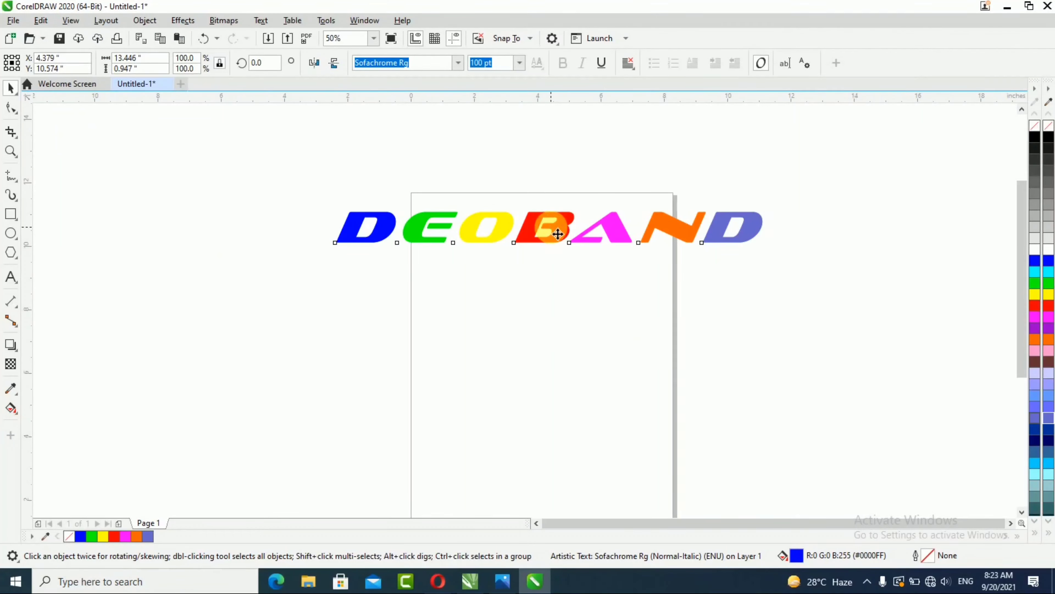
left_click_drag(546, 228, 553, 268)
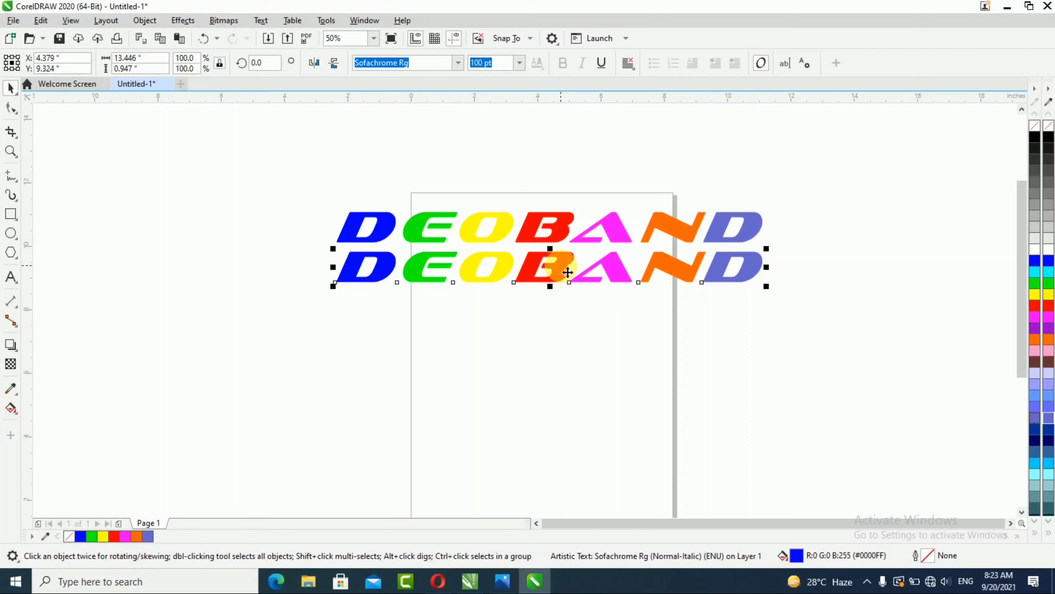
Step: Copy the second row of text and paste a third copy beneath it
right_click(562, 266)
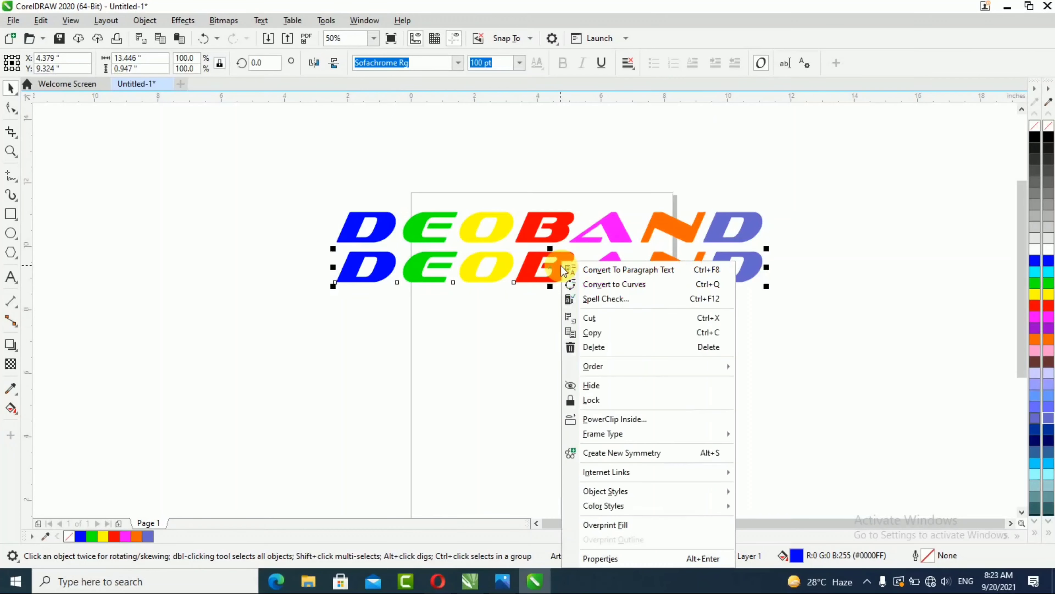
left_click(606, 336)
left_click(544, 308)
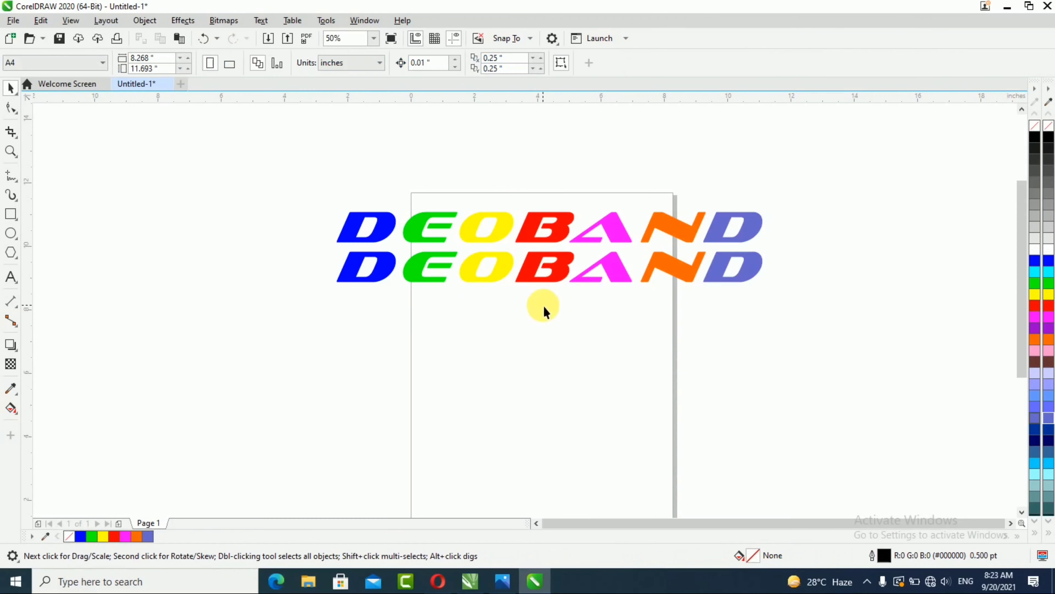
right_click(543, 306)
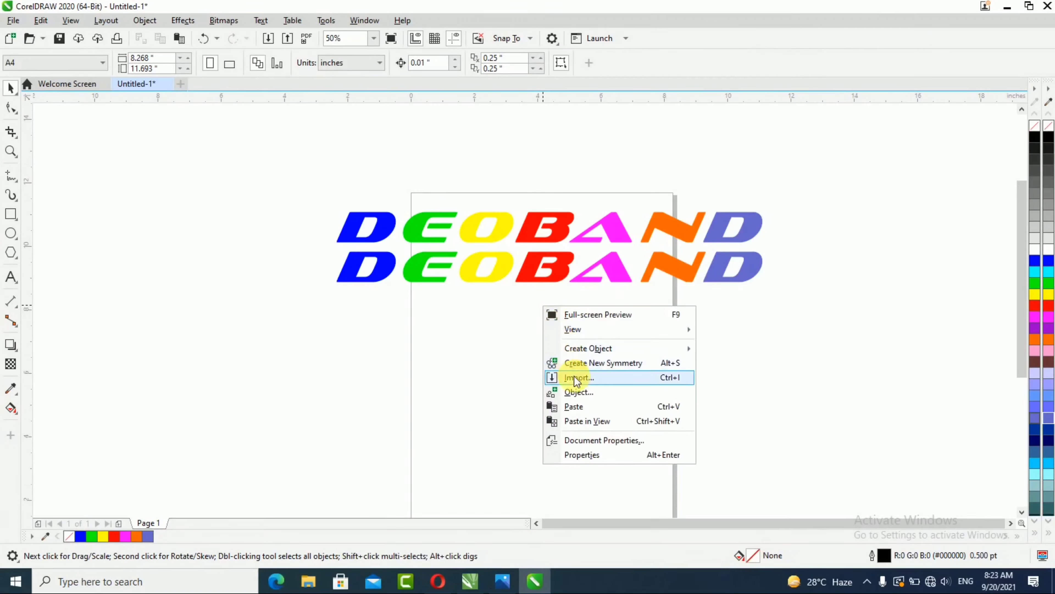
left_click(581, 408)
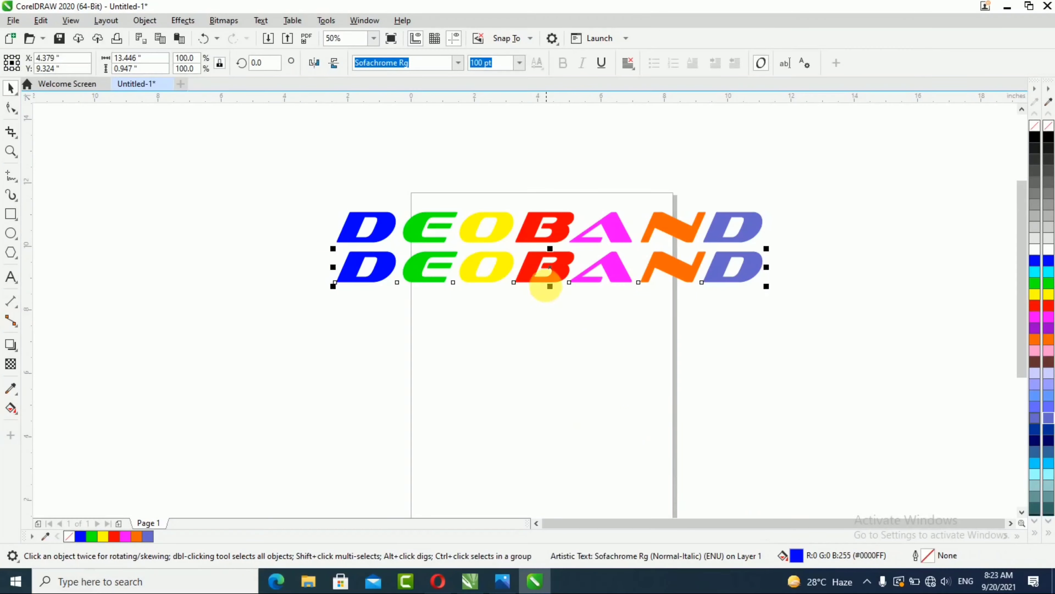
left_click_drag(556, 274, 550, 306)
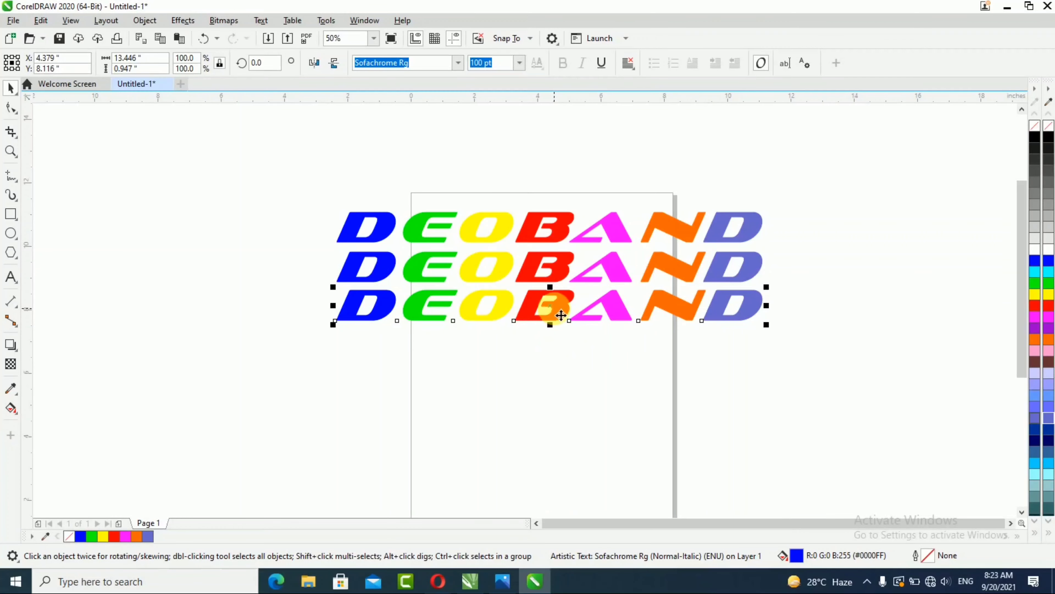
Step: Duplicate the rows down the page to make five stacked rows of DEOBAND
left_click_drag(557, 311, 552, 343)
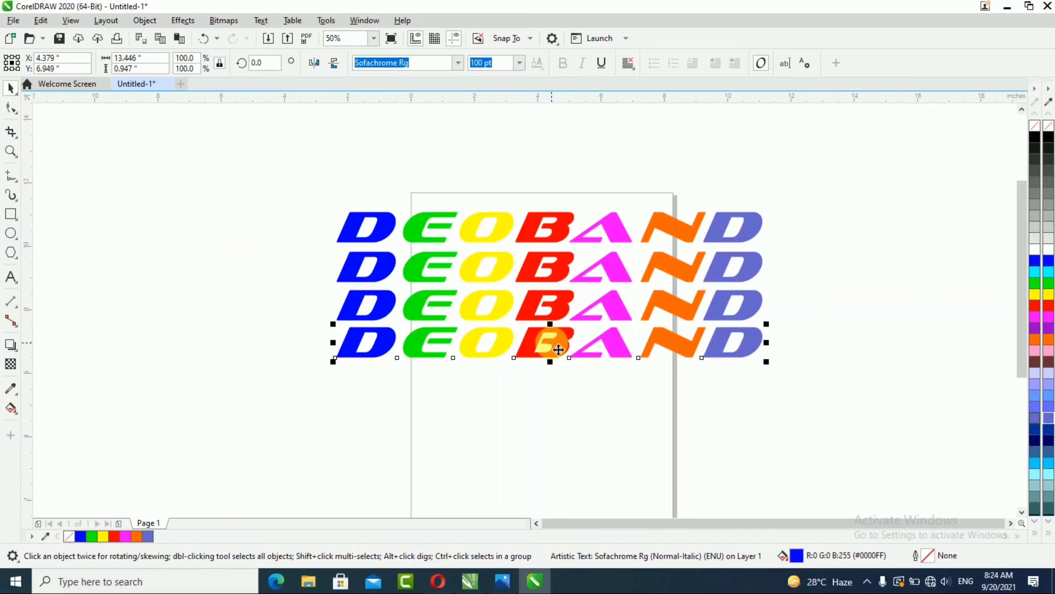
left_click_drag(551, 343, 552, 390)
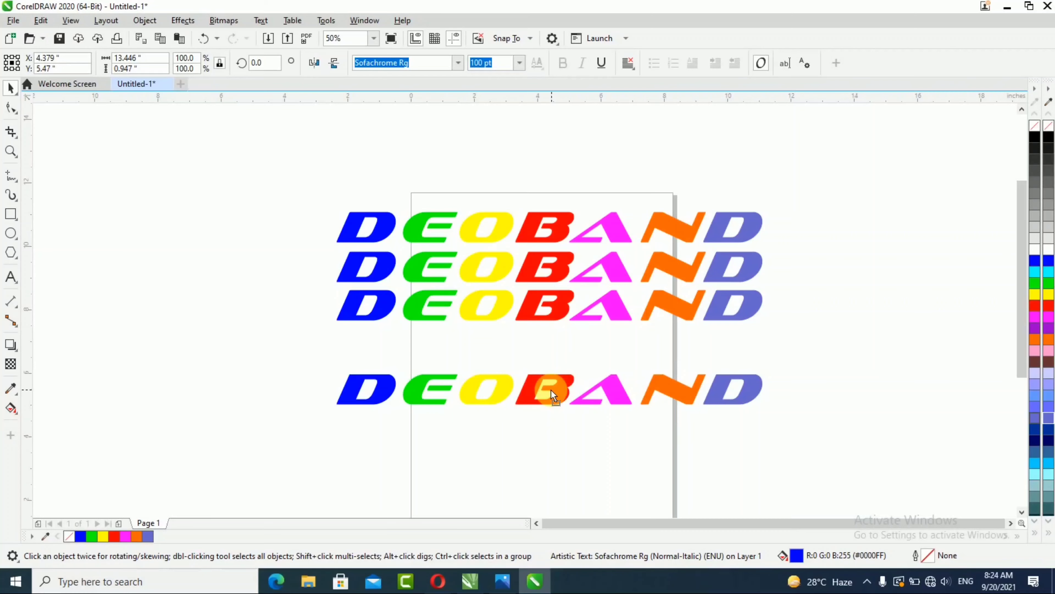
left_click_drag(551, 390, 551, 391)
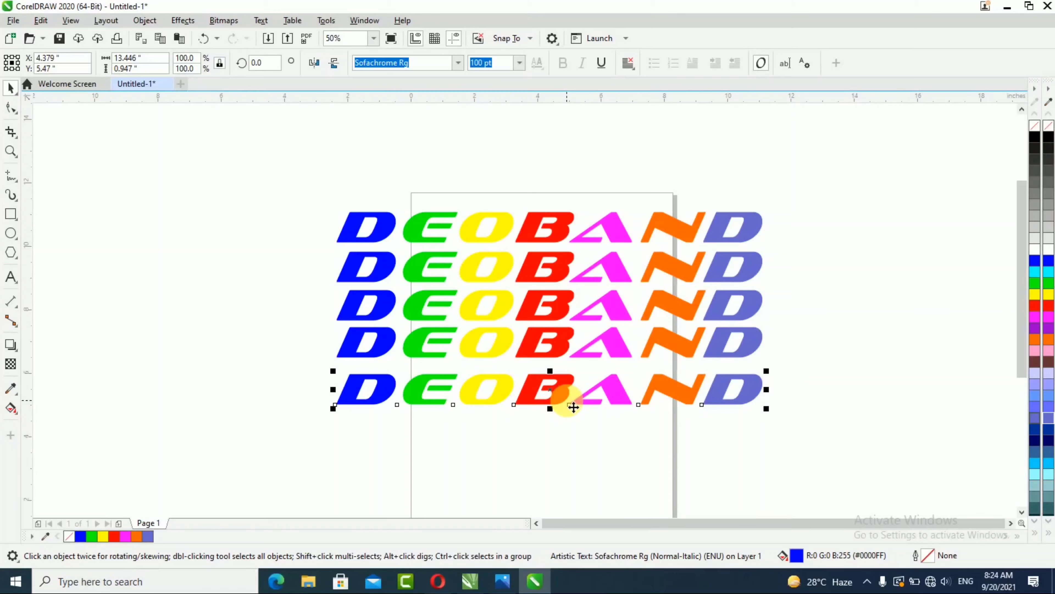
Step: Try filling the bottom row black and placing the top row over it behind, then undo these three changes
left_click(558, 225)
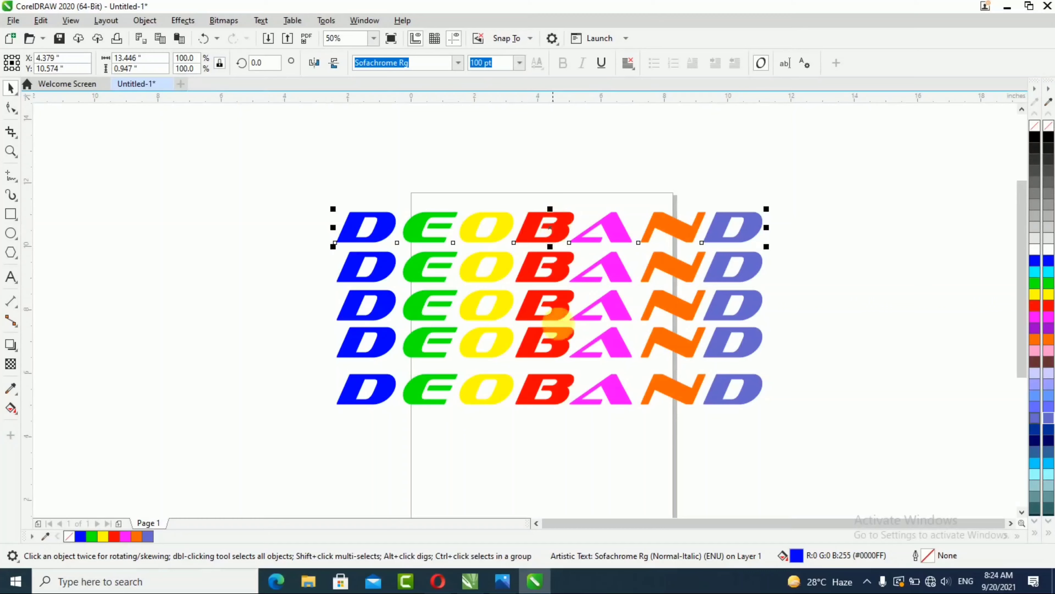
left_click(566, 392)
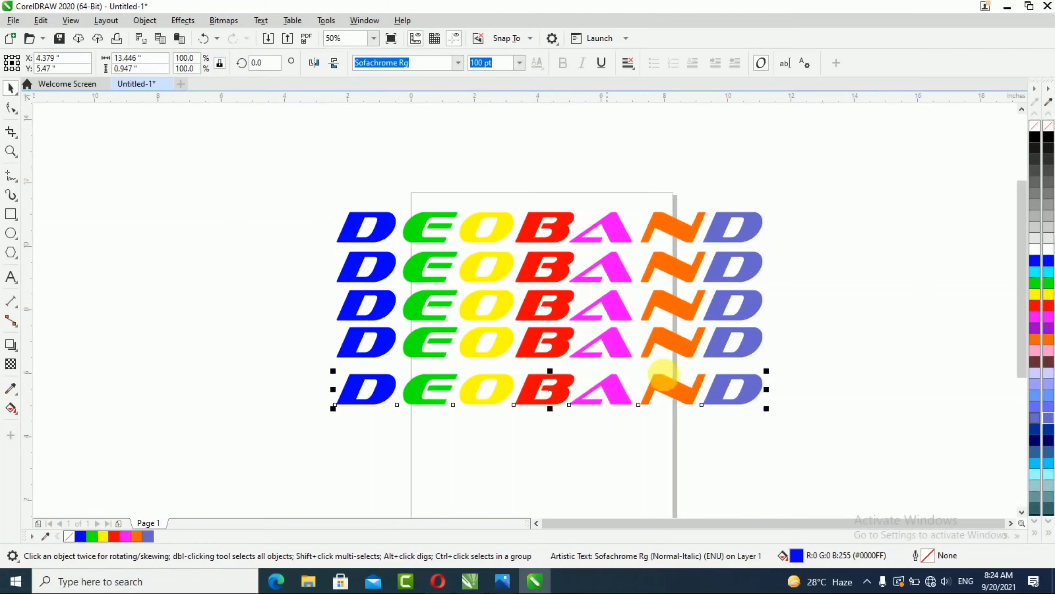
left_click(1049, 138)
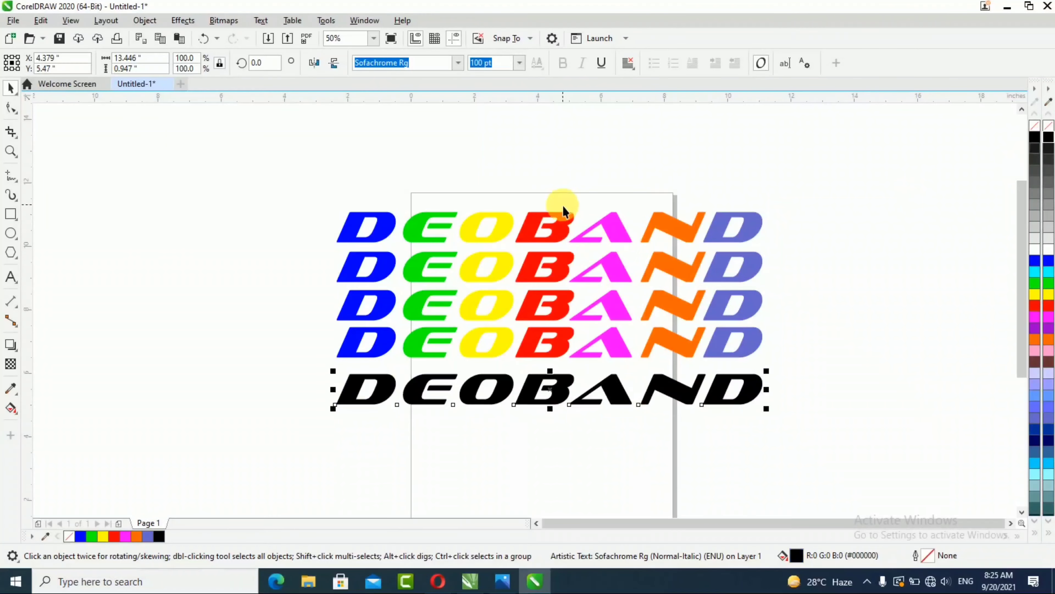
left_click(557, 223)
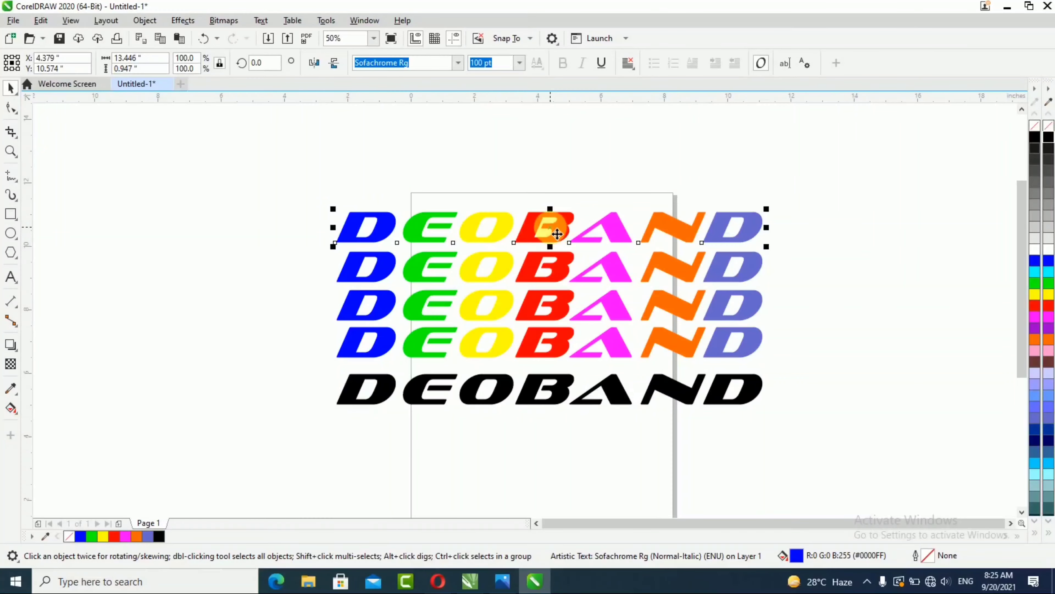
left_click_drag(557, 234, 552, 387)
key("ctrl+Page_Down")
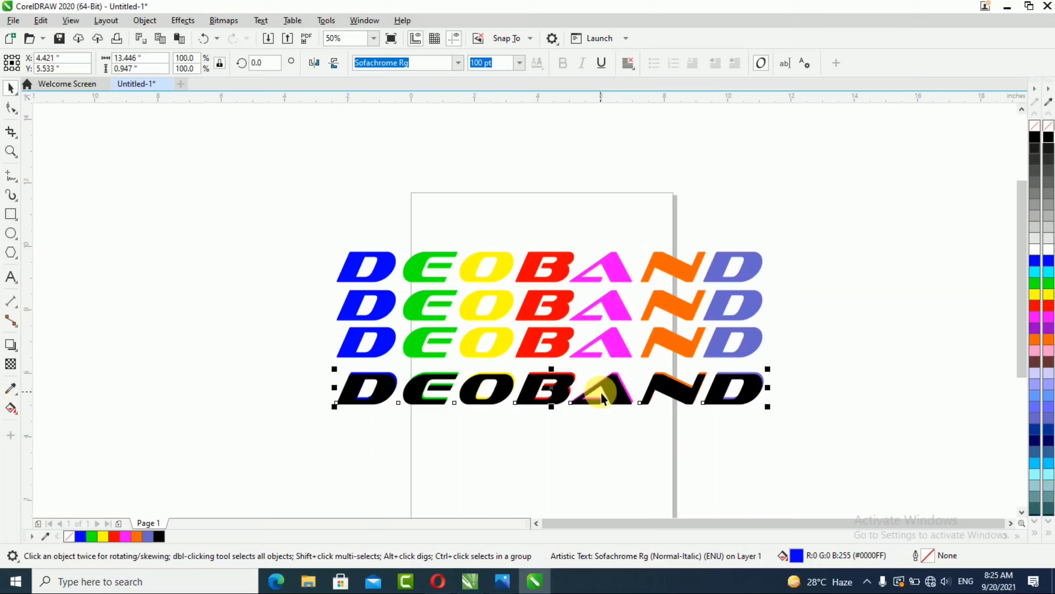
key("ctrl+z")
key("ctrl+z")
key("ctrl+z")
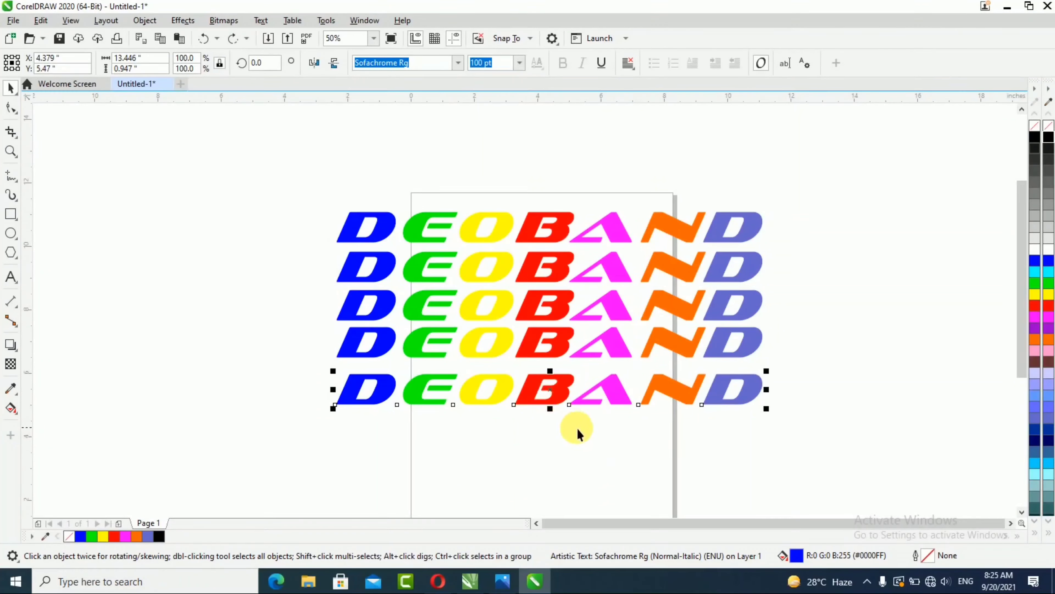
Step: Nudge the bottom row of text slightly to the left
left_click(562, 409)
left_click(558, 395)
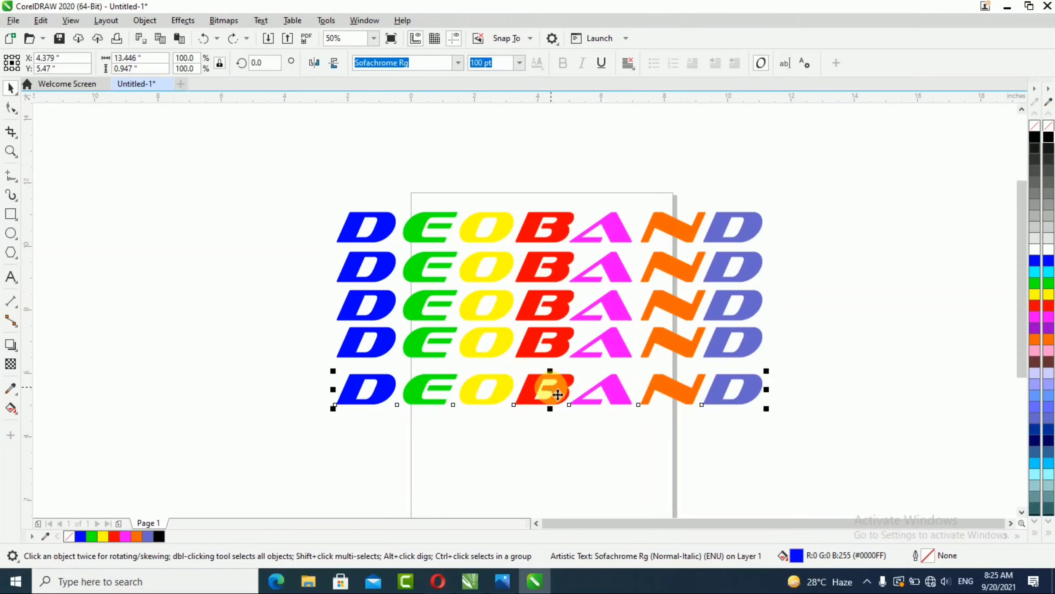
left_click_drag(558, 394, 537, 394)
Step: Fill the top row black and move the offset bottom row onto it as a drop shadow
left_click(571, 228)
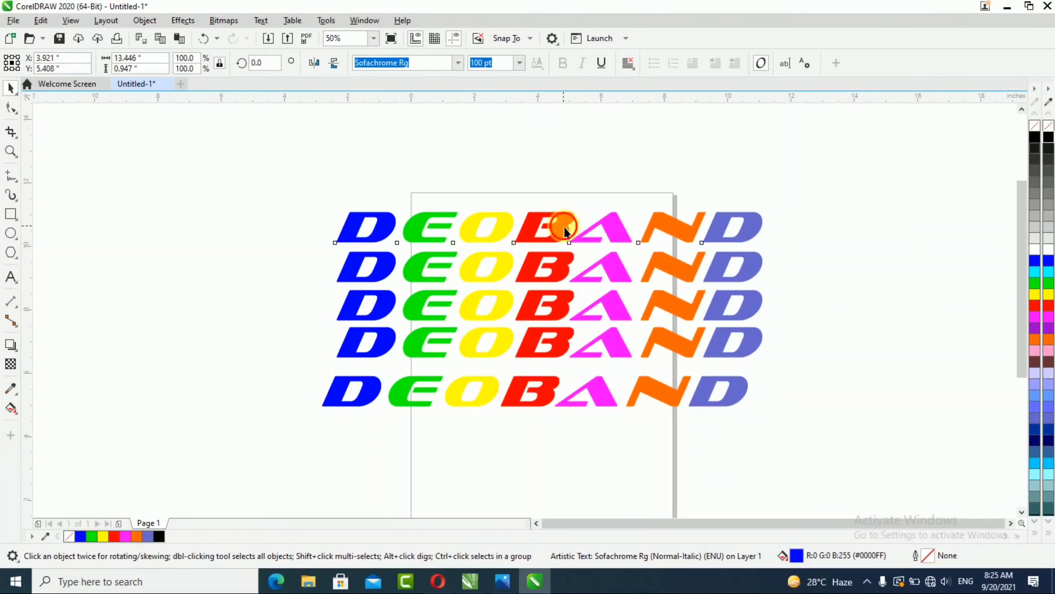
left_click(1048, 140)
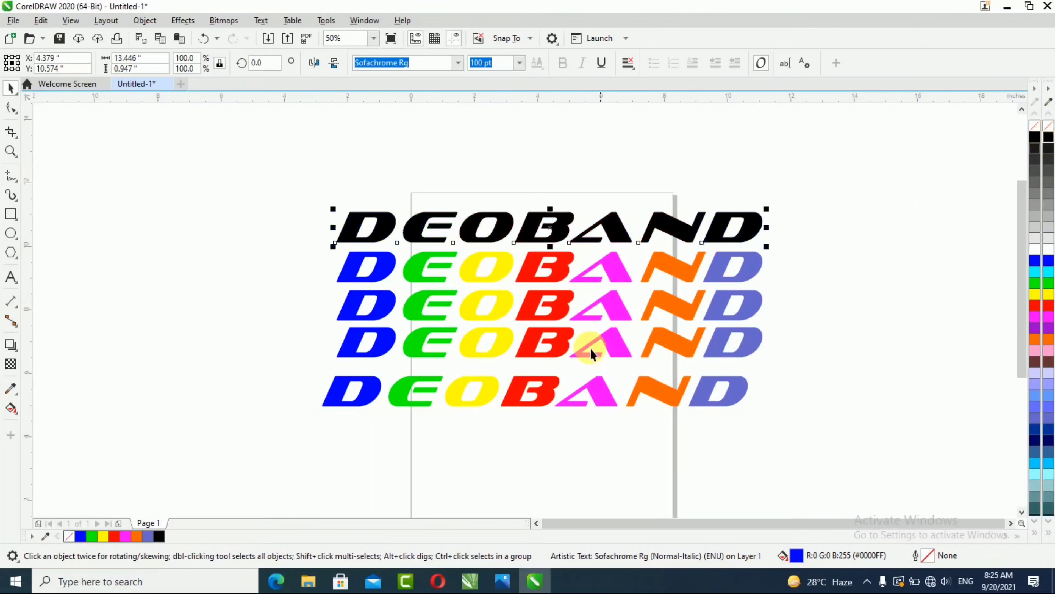
left_click(538, 397)
left_click_drag(537, 396, 555, 227)
Step: Convert the lowest remaining colored row of text to curves
scroll(556, 243, "up", 2)
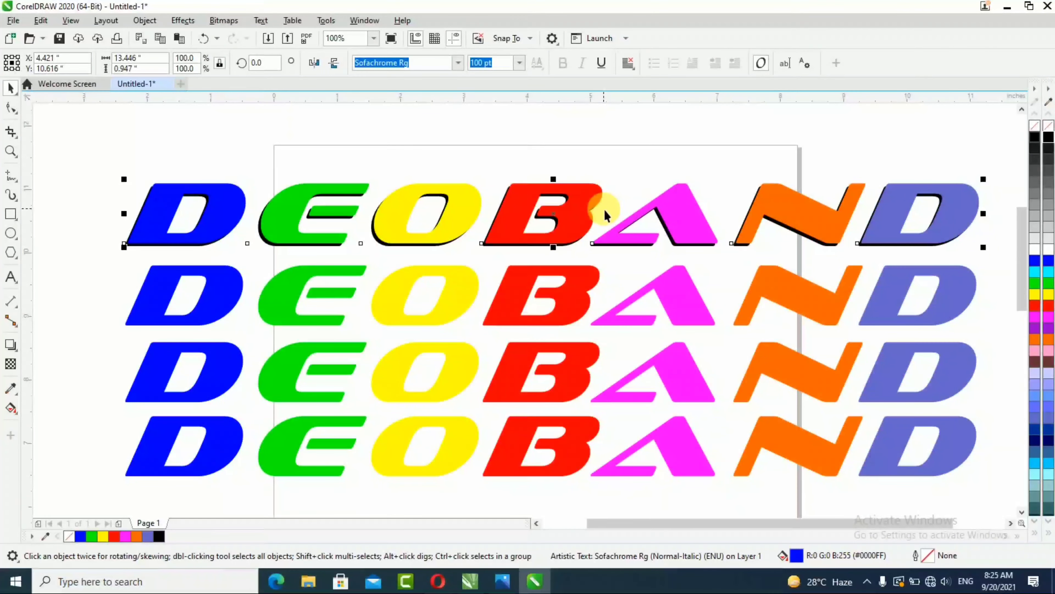
scroll(571, 154, "down", 2)
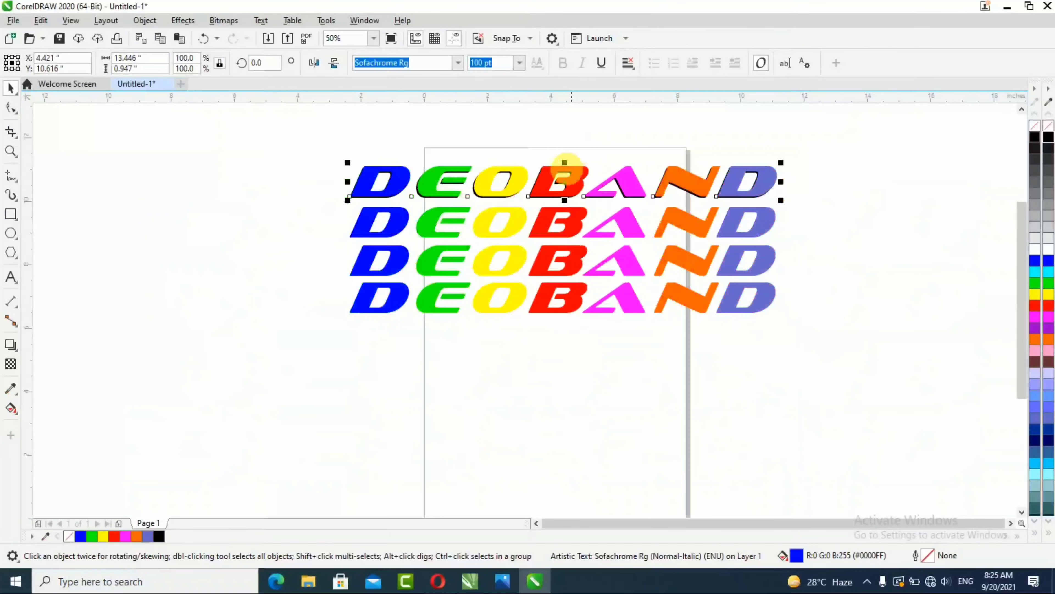
scroll(565, 160, "up", 2)
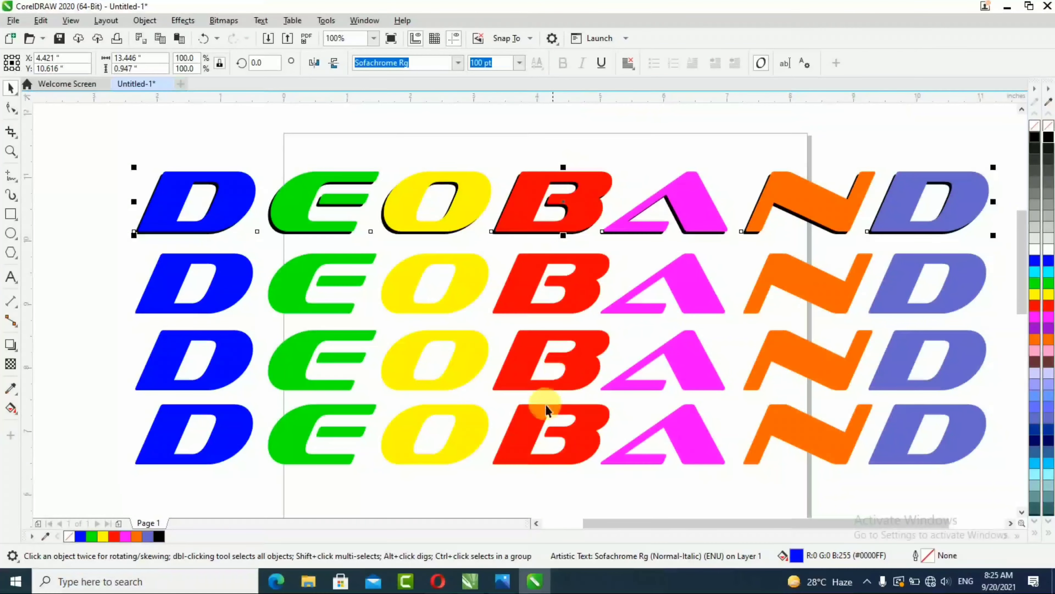
left_click(557, 446)
scroll(506, 350, "down", 2)
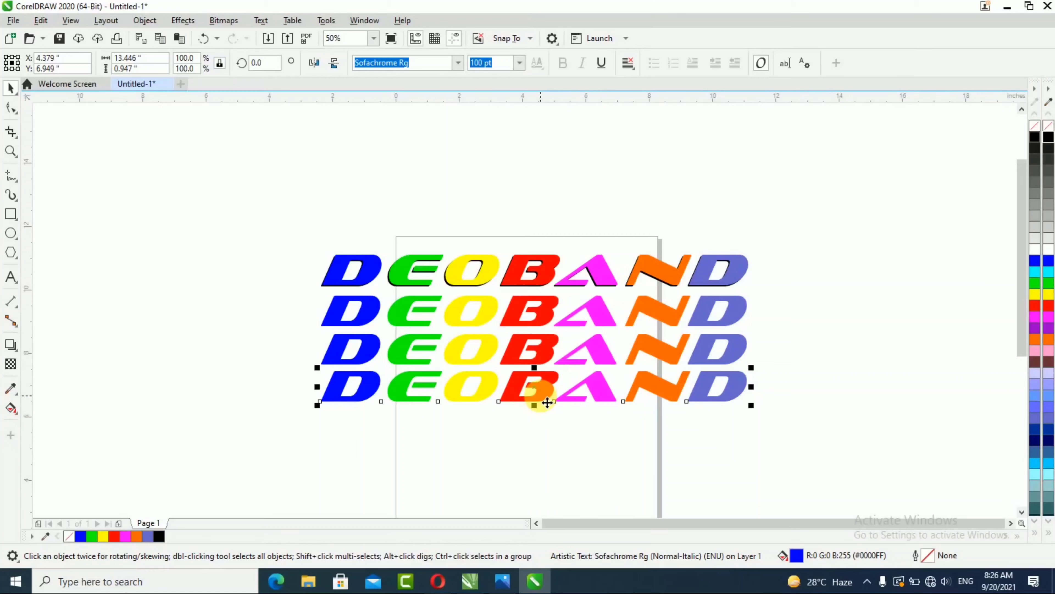
key("ctrl+q")
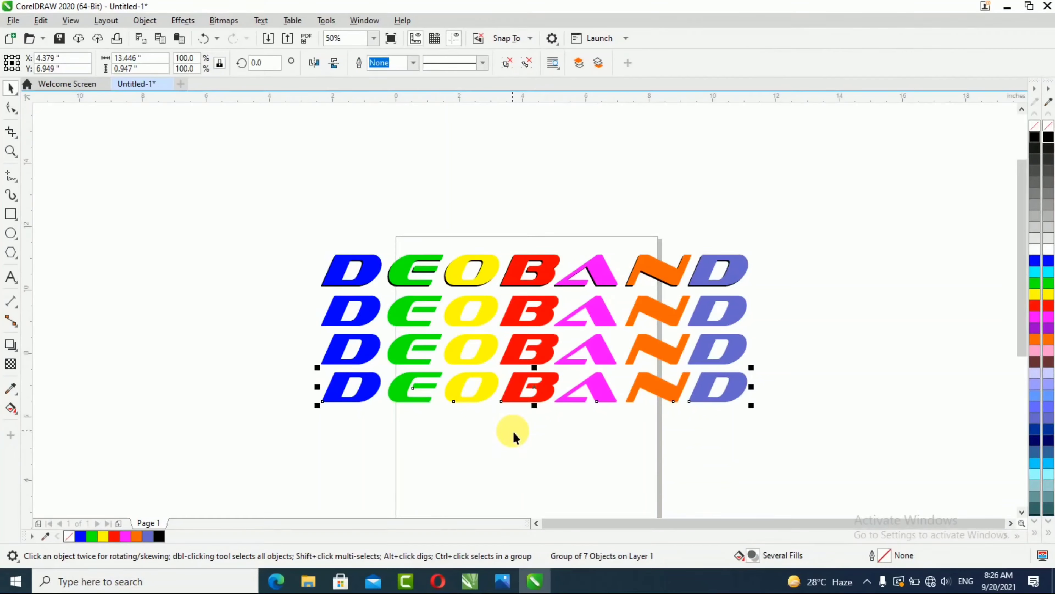
Step: Ungroup the converted row into separate letter curves
left_click(512, 432)
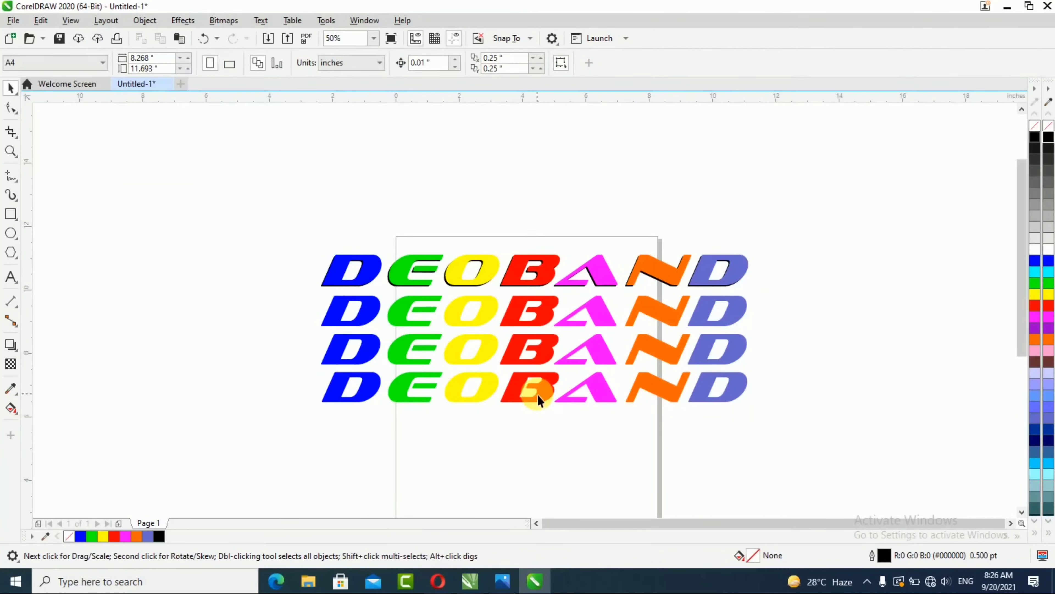
left_click(536, 395)
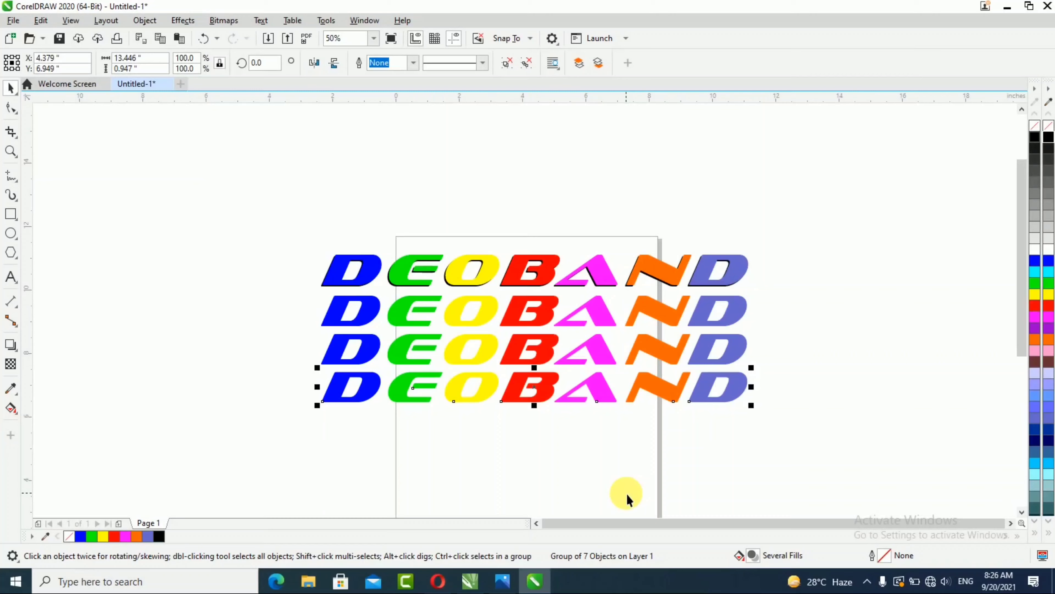
key("ctrl+u")
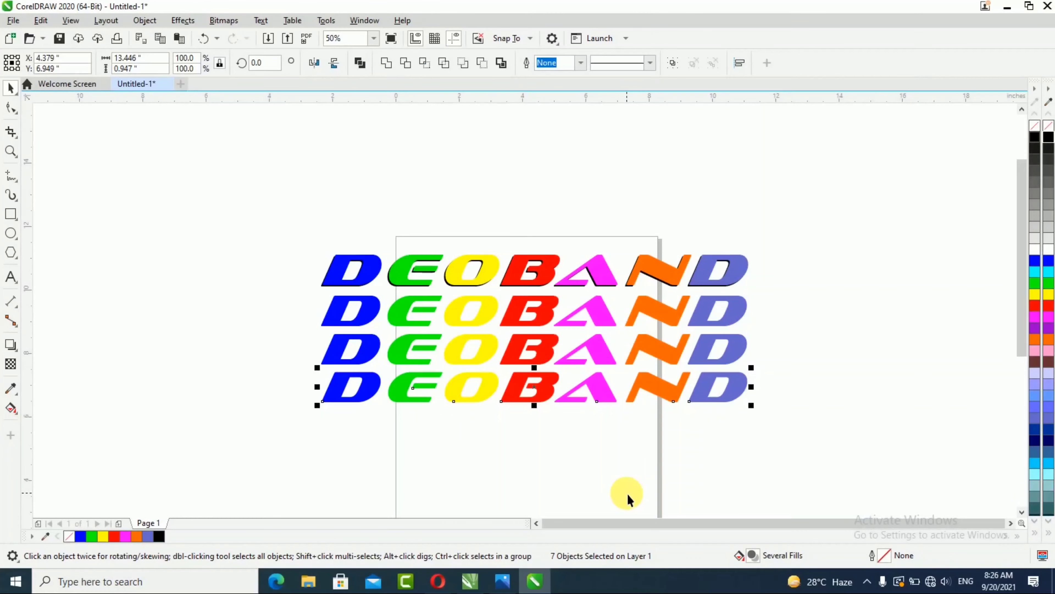
left_click(374, 398)
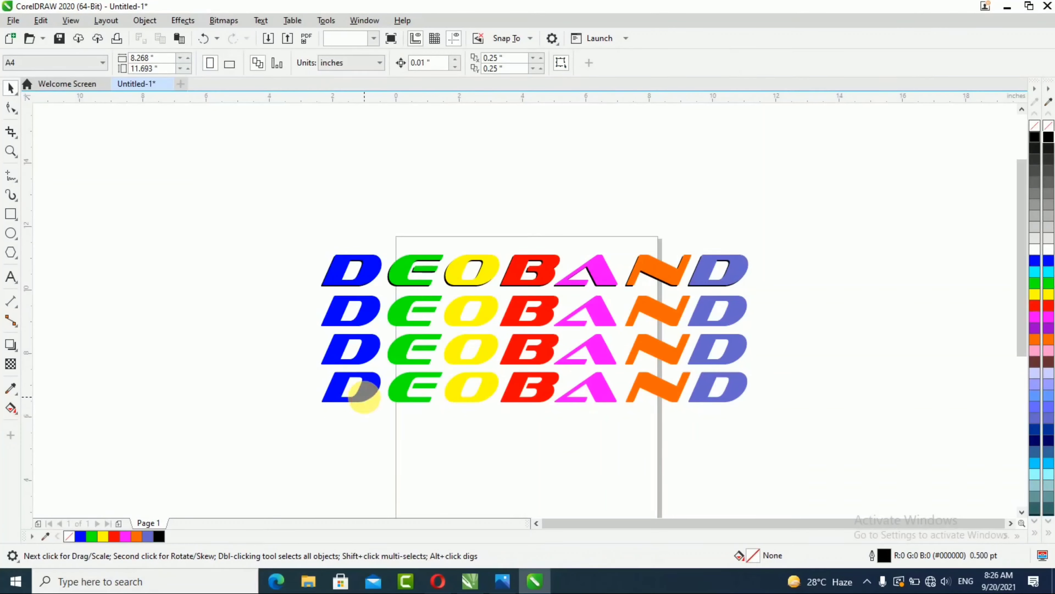
left_click(375, 398)
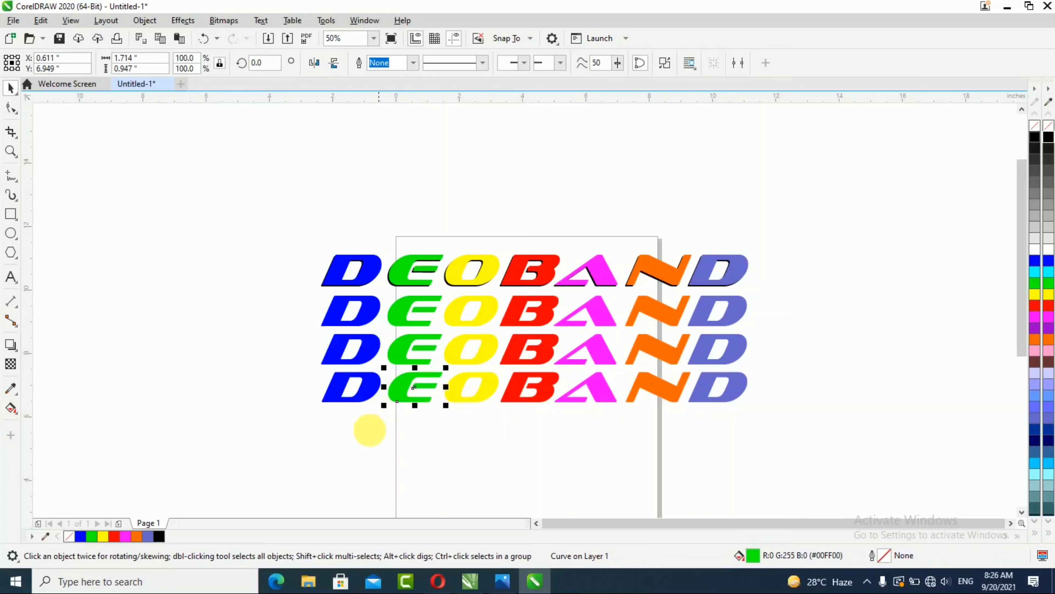
left_click(361, 446)
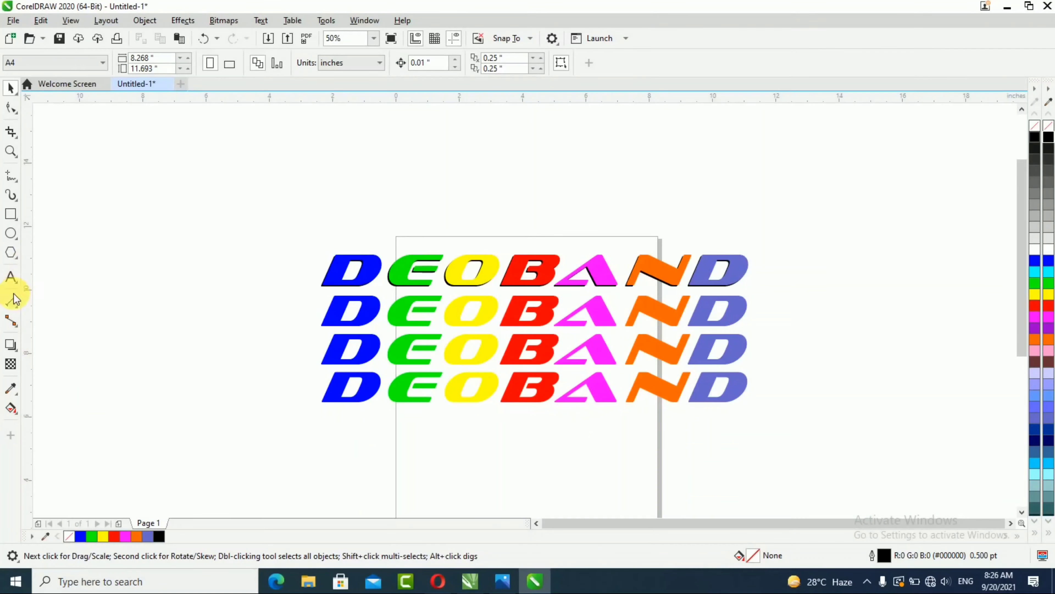
Step: Apply a fountain fill to the row's letter D with the Interactive Fill tool, dragging downward across it
left_click(11, 407)
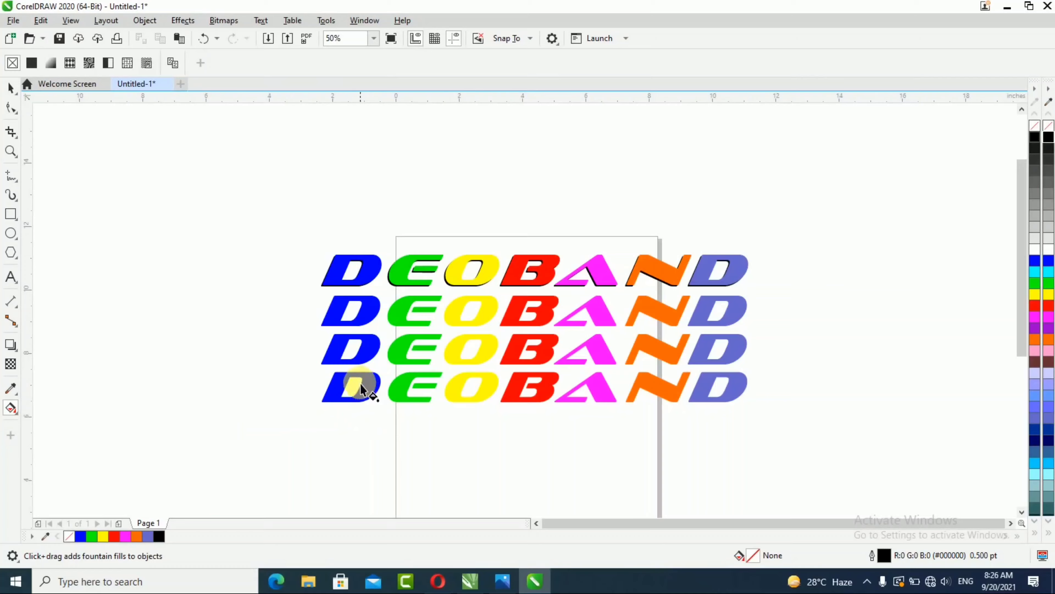
scroll(361, 383, "up", 2)
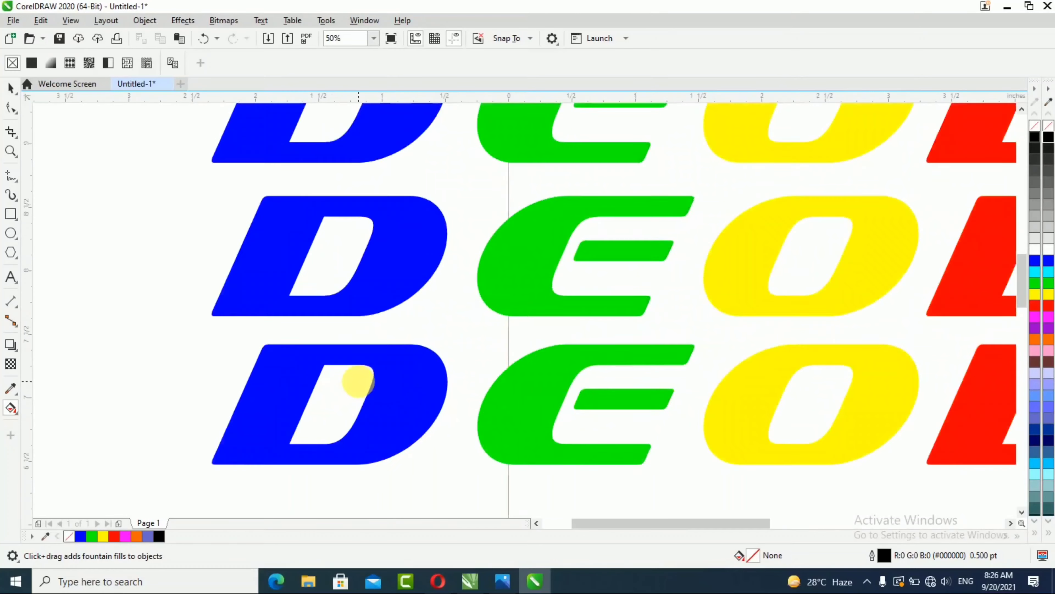
left_click(353, 352)
left_click_drag(353, 352, 325, 465)
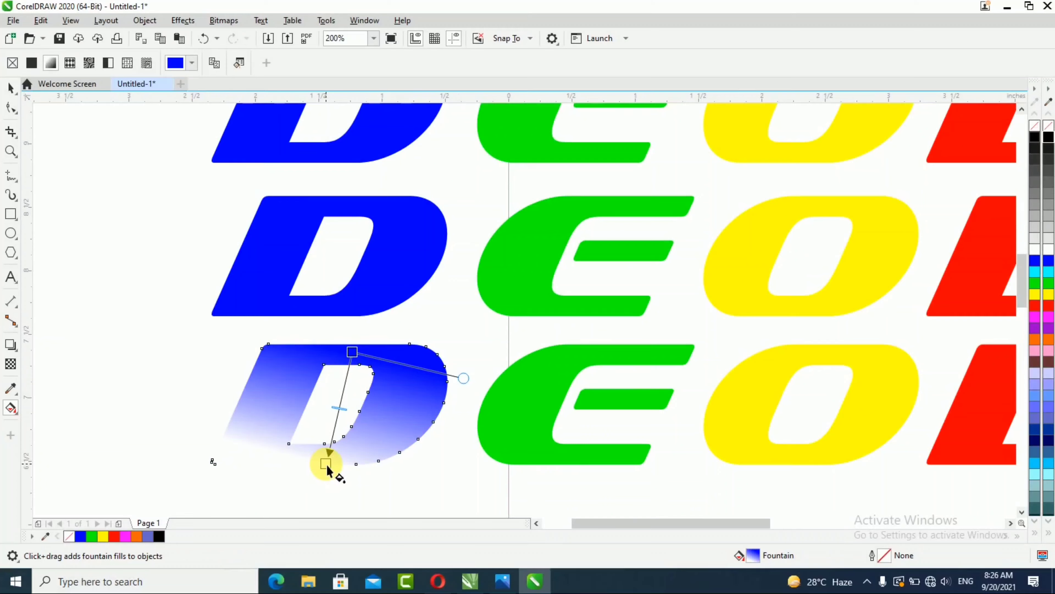
Step: Apply a downward fountain fill to the bottom row's letter E with the Interactive Fill tool
left_click(584, 354)
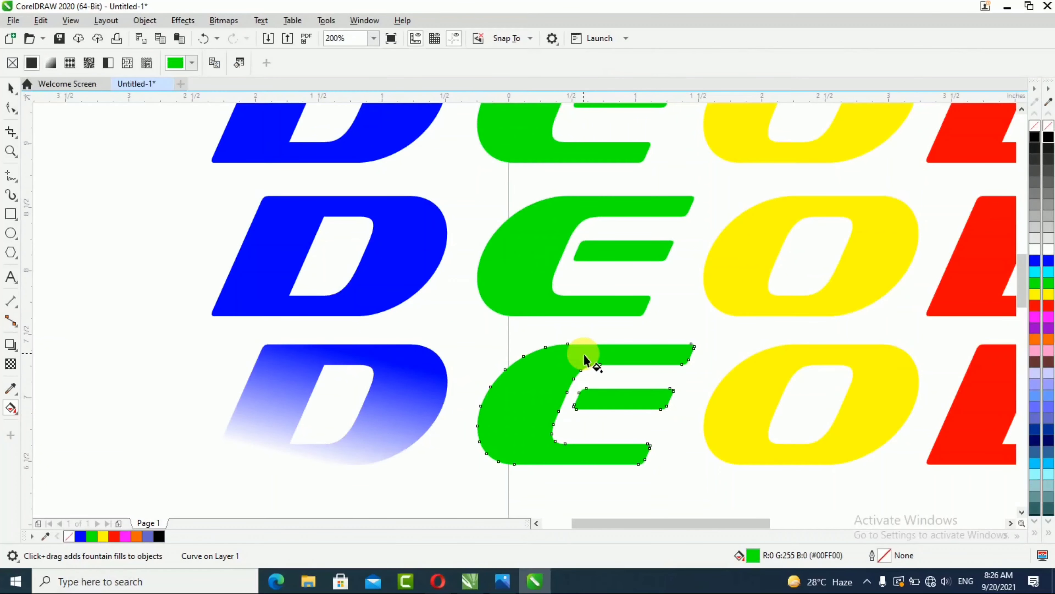
left_click_drag(583, 355, 568, 466)
scroll(357, 382, "down", 2)
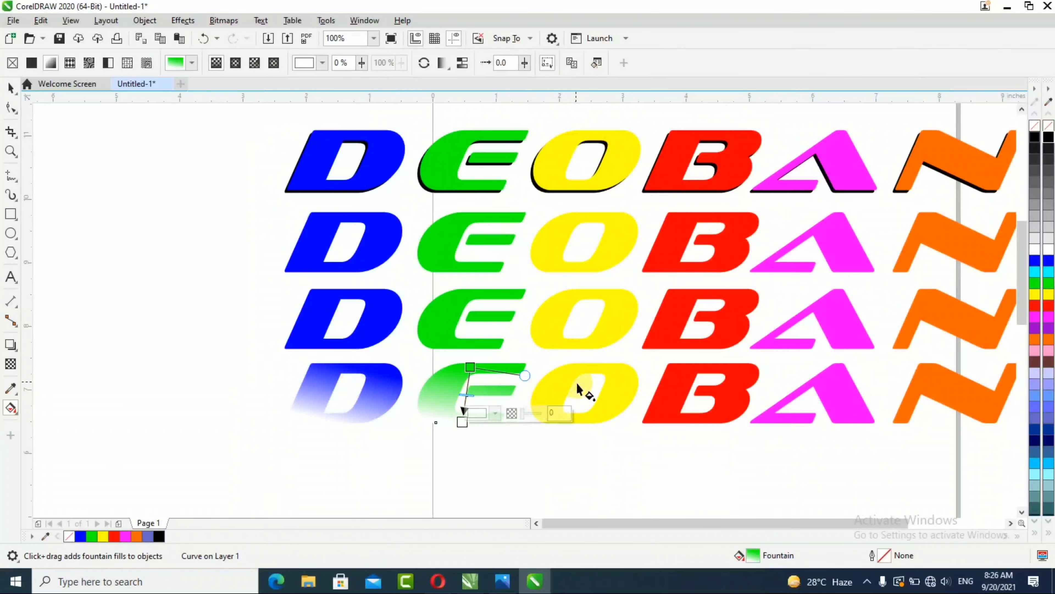
Step: Apply downward fountain fills to the bottom row's letters O and B
left_click(591, 366)
left_click_drag(588, 398, 586, 417)
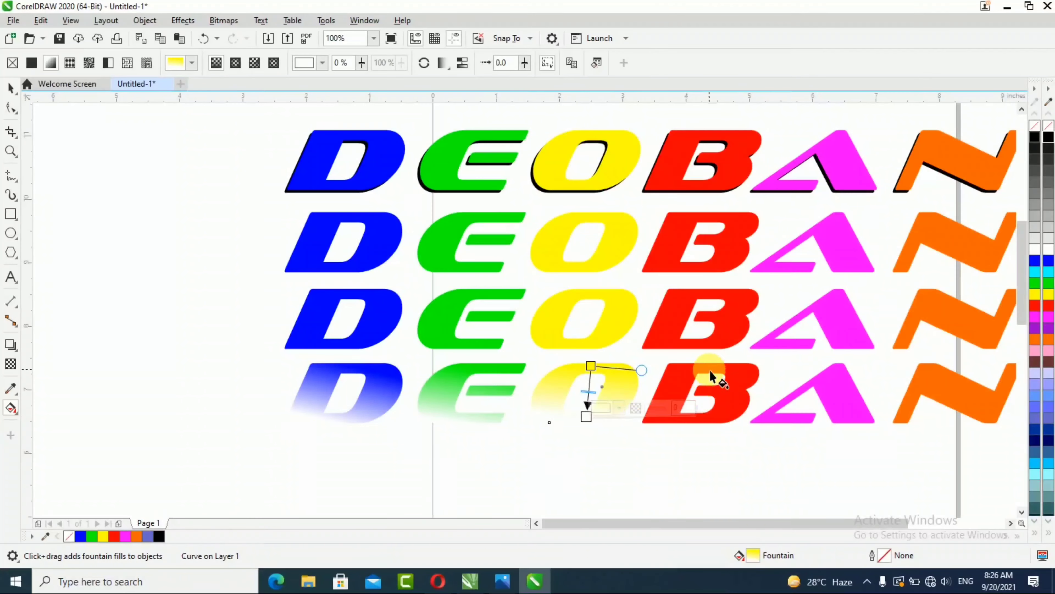
left_click(711, 370)
left_click_drag(712, 369, 707, 418)
Step: Apply a downward fountain fill to the bottom row's letter A
scroll(367, 369, "down", 3)
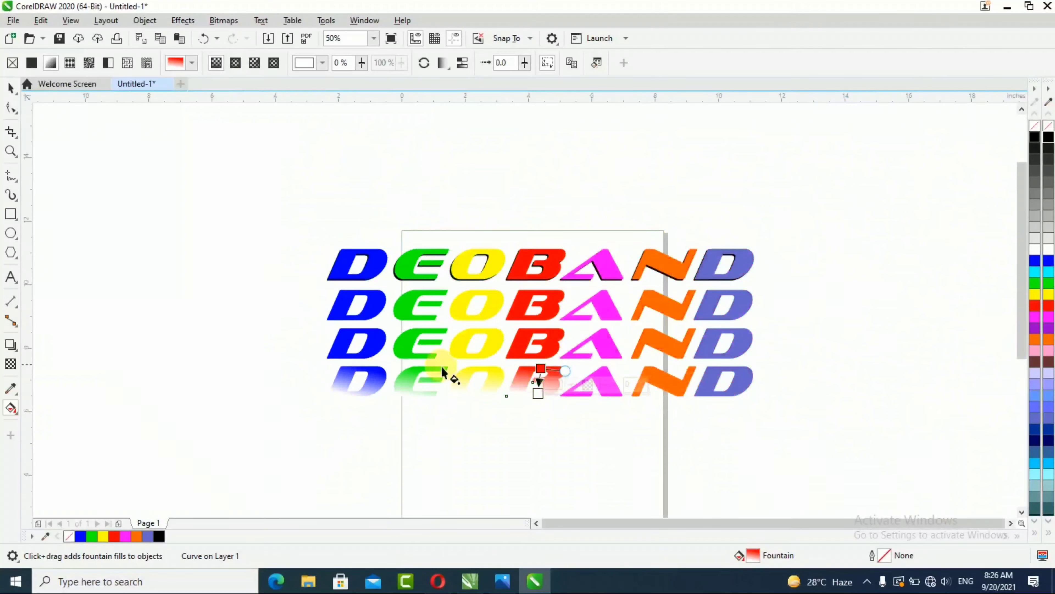
scroll(706, 399, "up", 6)
left_click_drag(275, 260, 275, 369)
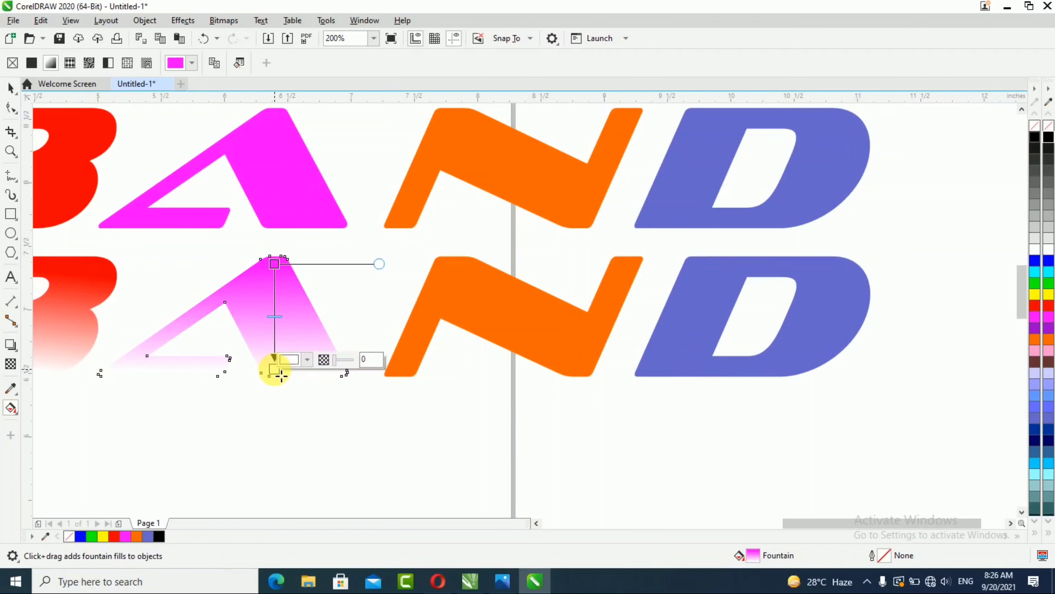
Step: Apply downward fountain fills to the bottom row's letter N and final letter D
left_click(453, 268)
left_click_drag(453, 268, 424, 365)
left_click(780, 268)
left_click_drag(780, 268, 770, 370)
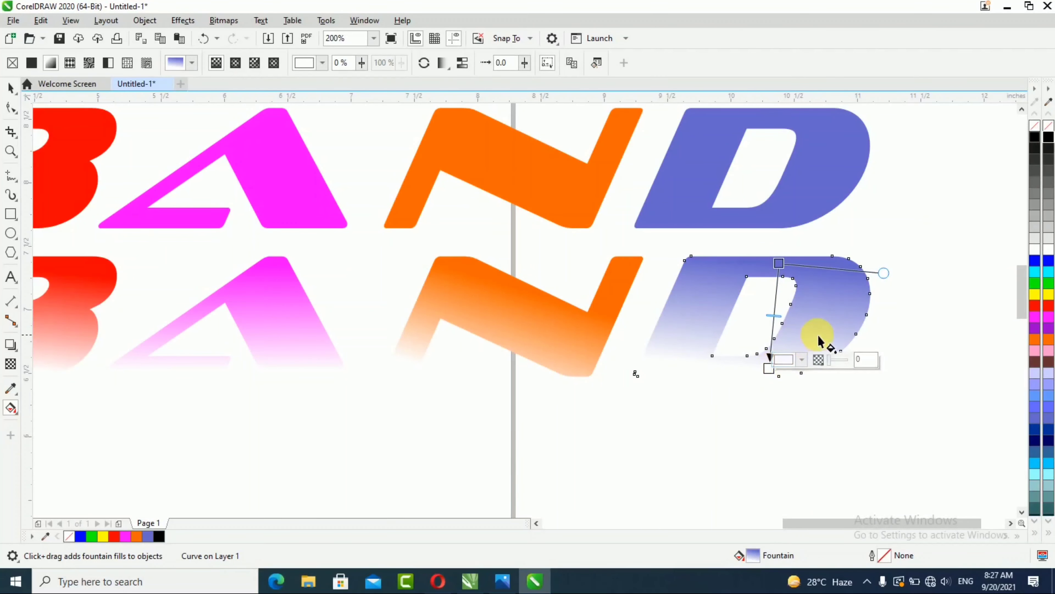
scroll(817, 335, "down", 1)
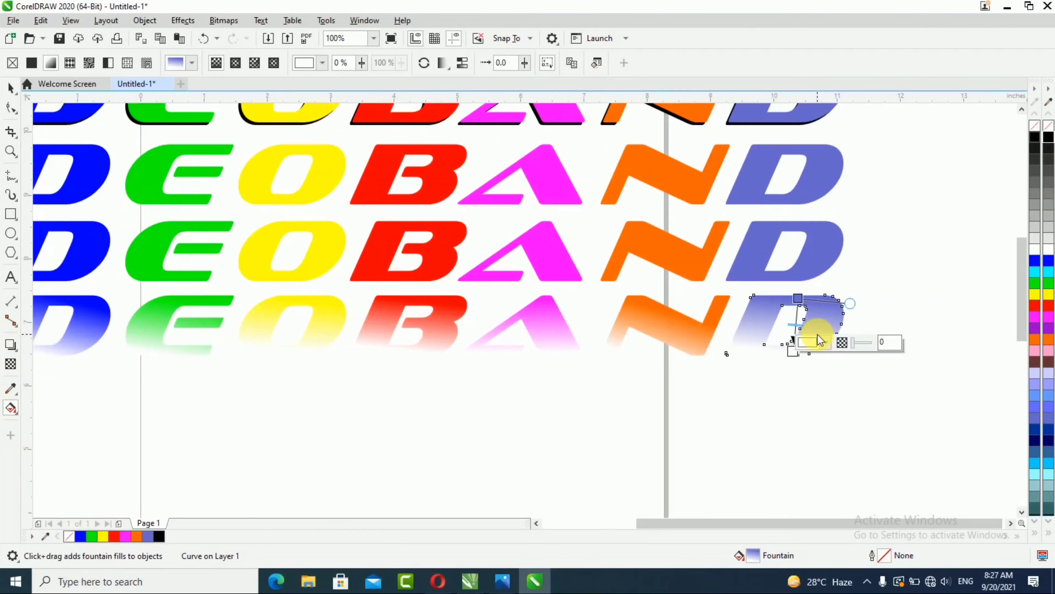
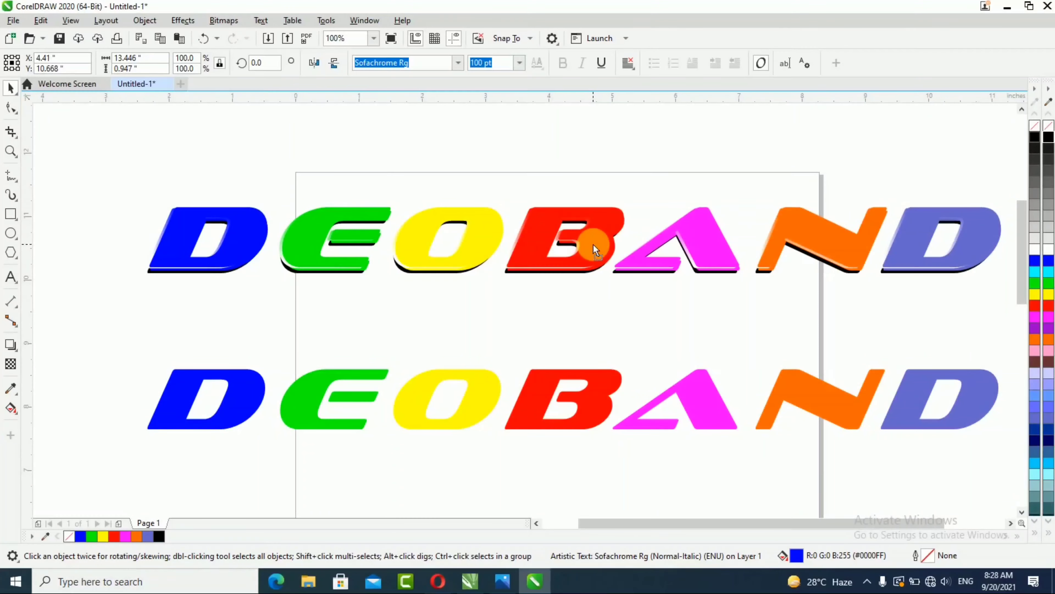
Step: Draw a wide flat ellipse across the upper half of the top DEOBAND row
left_click_drag(593, 244, 593, 243)
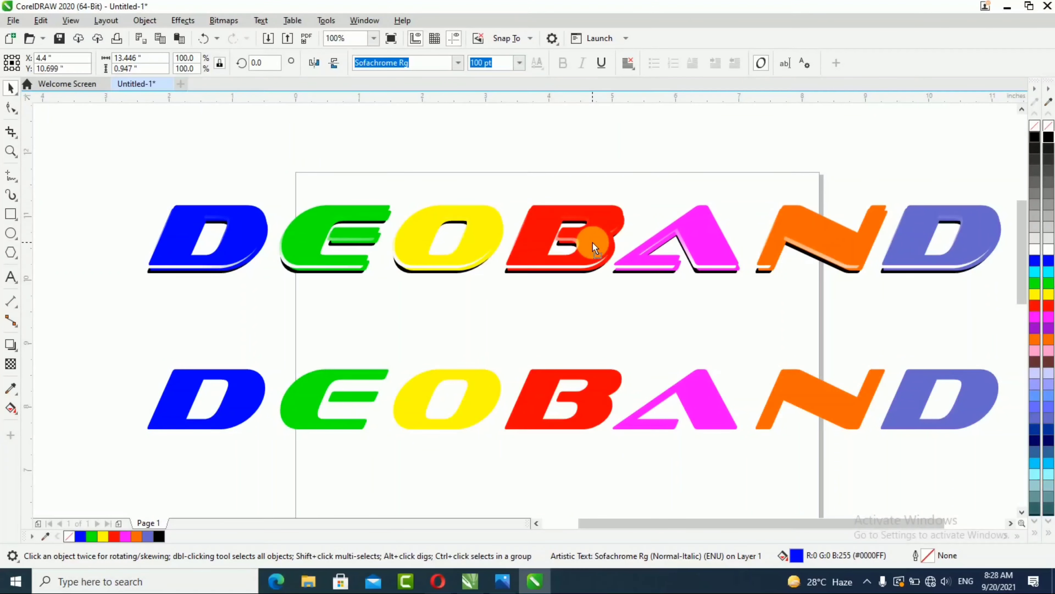
left_click(525, 407)
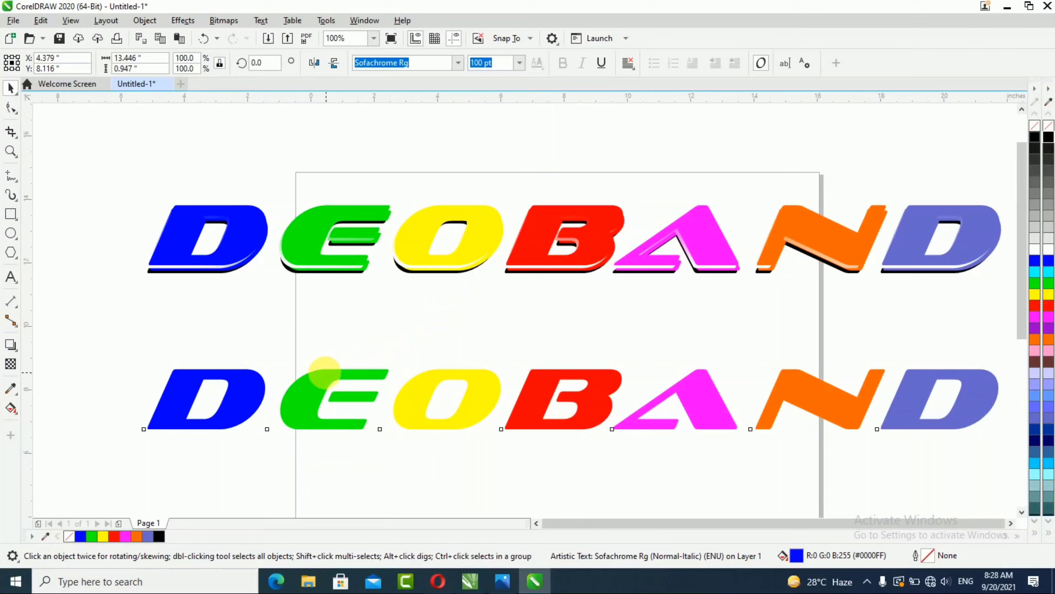
scroll(322, 369, "down", 1)
scroll(390, 303, "up", 1)
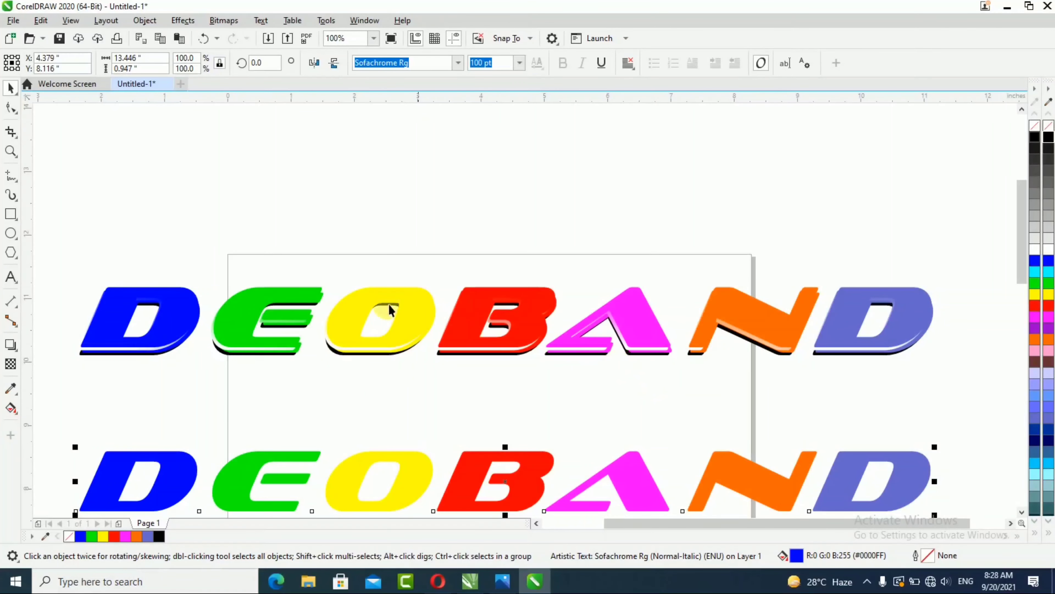
key("F7")
left_click_drag(79, 270, 961, 331)
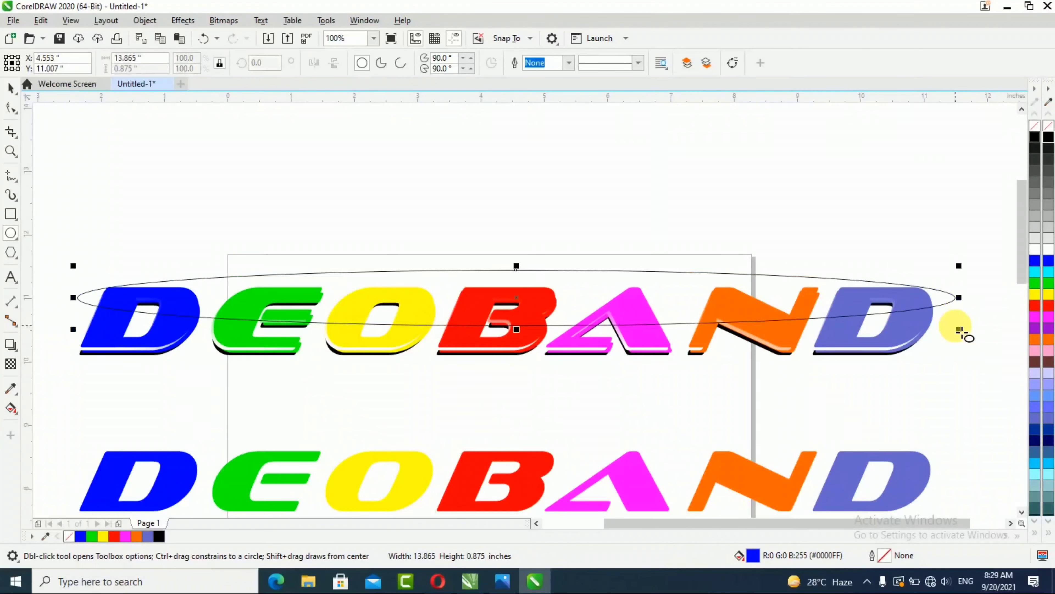
Step: Intersect the ellipse with the top row's letters, then delete the ellipse
left_click(11, 88)
left_click(157, 342, "shift")
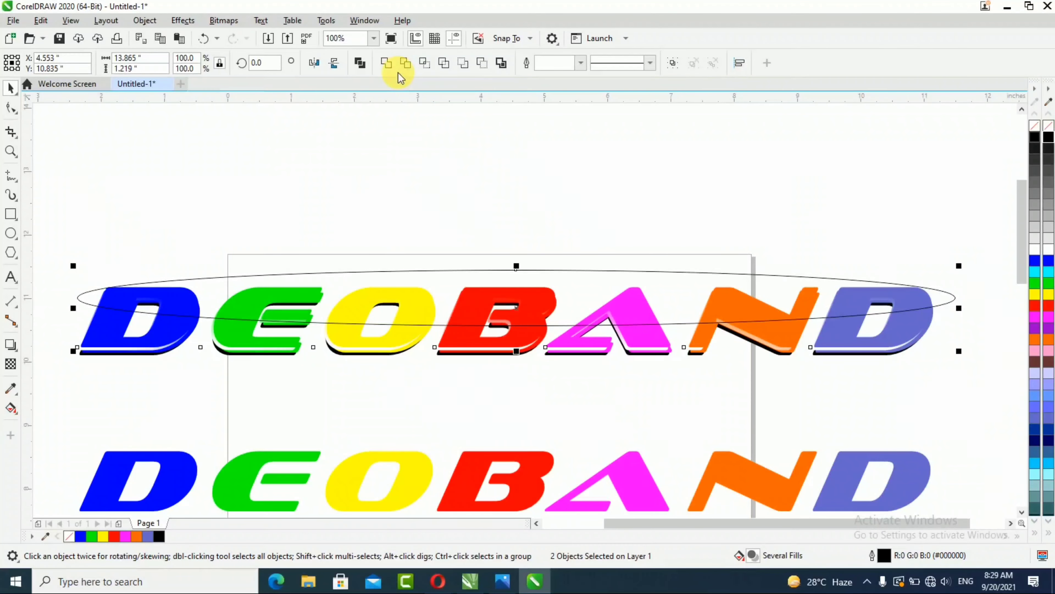
left_click(432, 71)
left_click(665, 278)
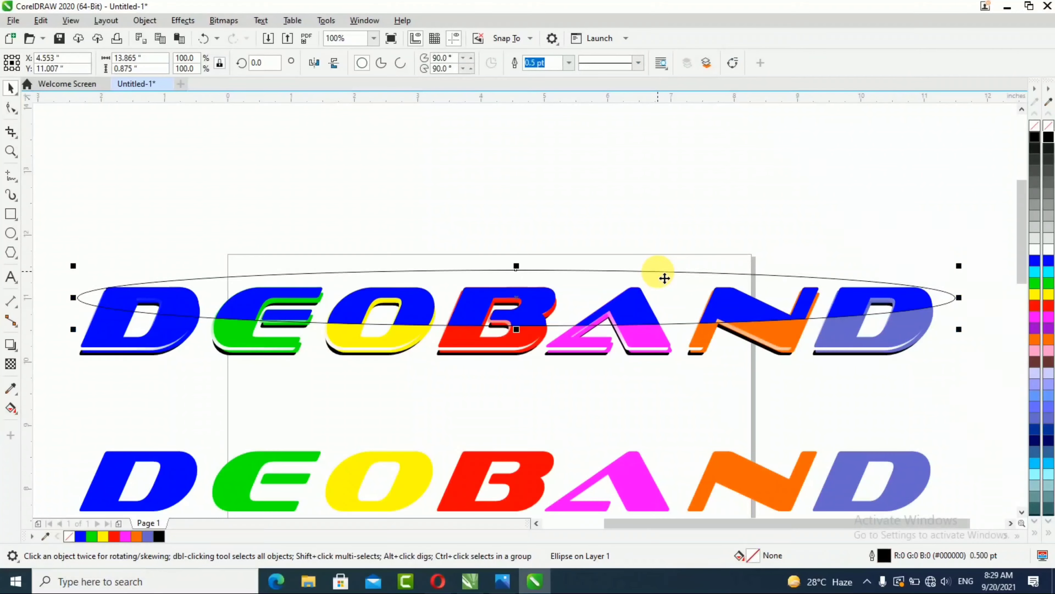
key("Delete")
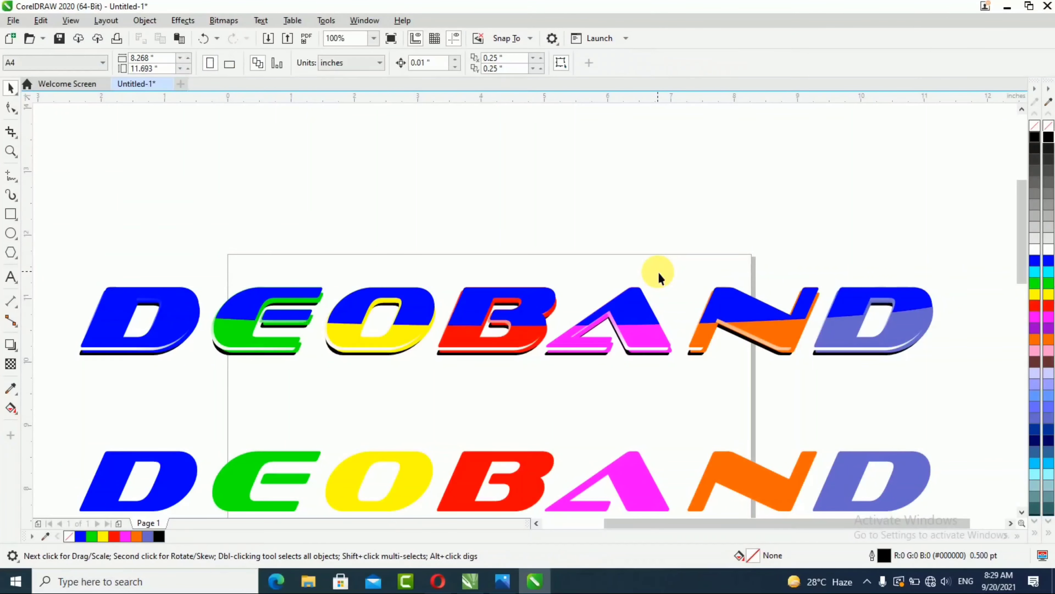
left_click(522, 337)
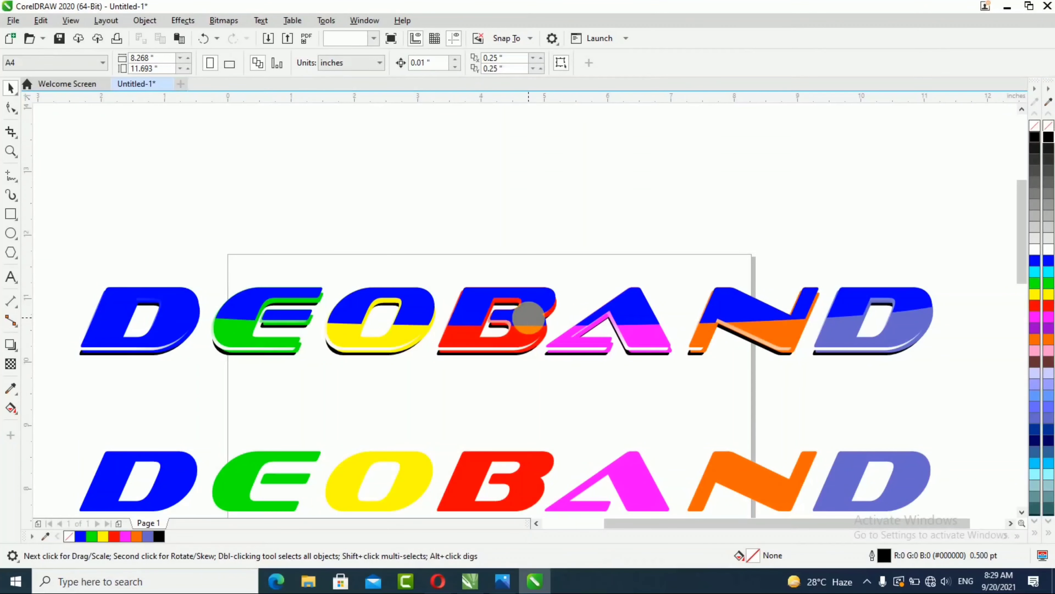
left_click_drag(529, 329, 540, 243)
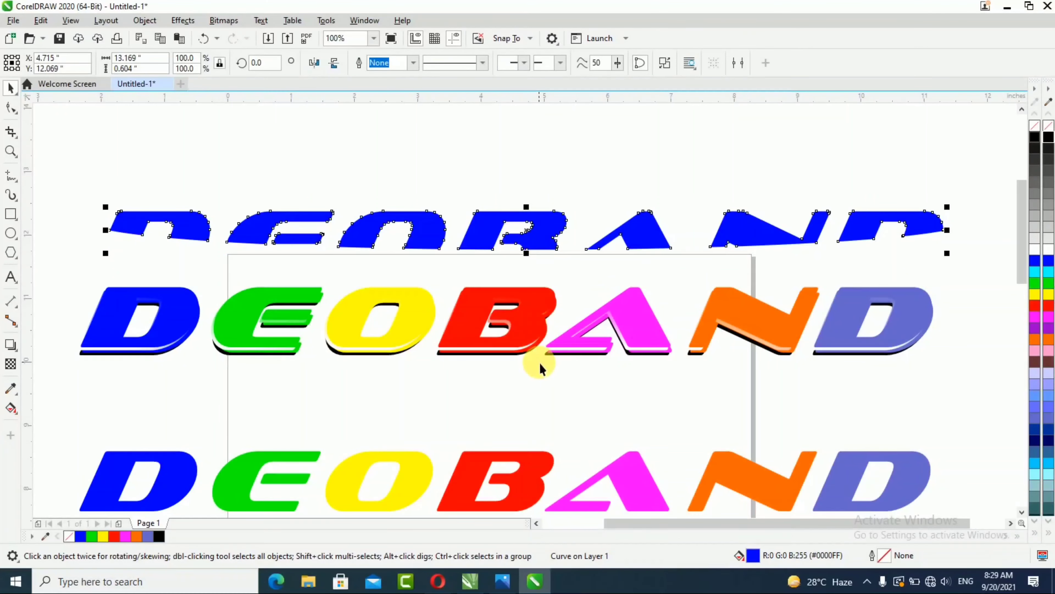
key("ctrl+z")
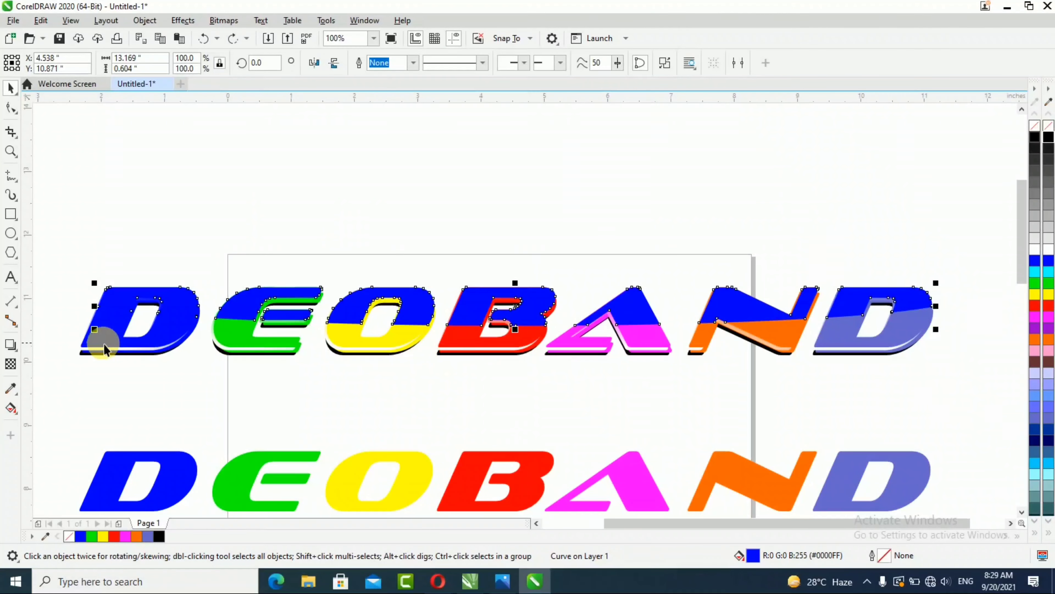
Step: Apply an outward Contour to the intersected upper-half shape of the top row
left_click(11, 343)
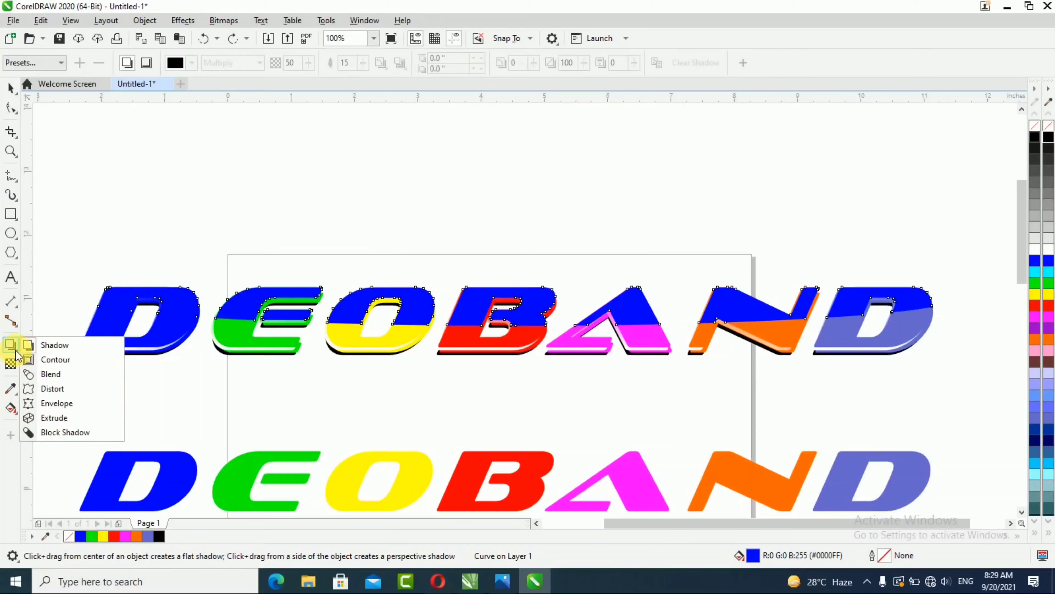
left_click(67, 364)
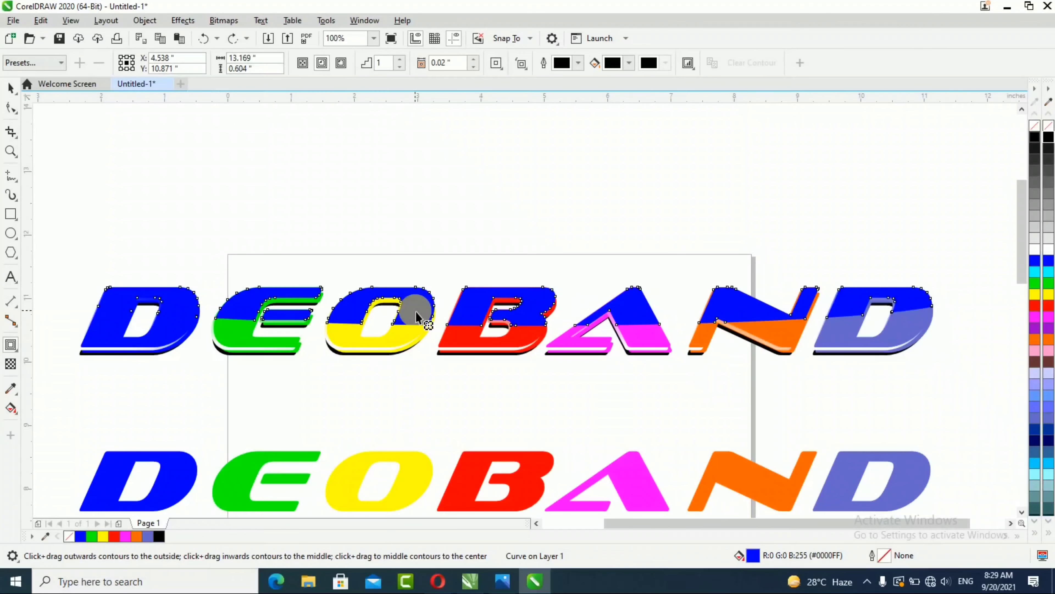
scroll(417, 317, "up", 2)
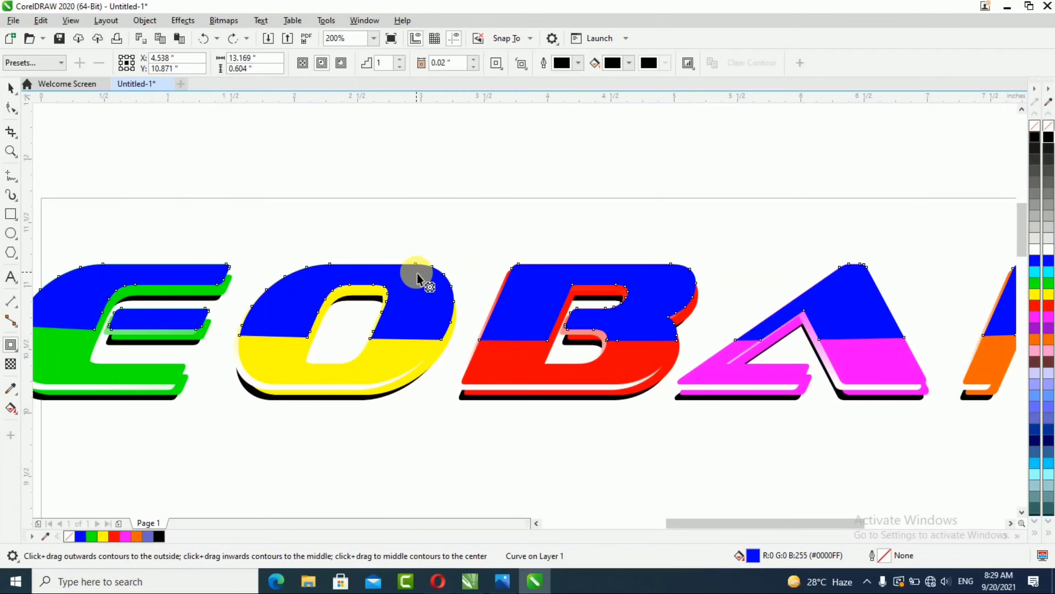
left_click_drag(418, 274, 418, 269)
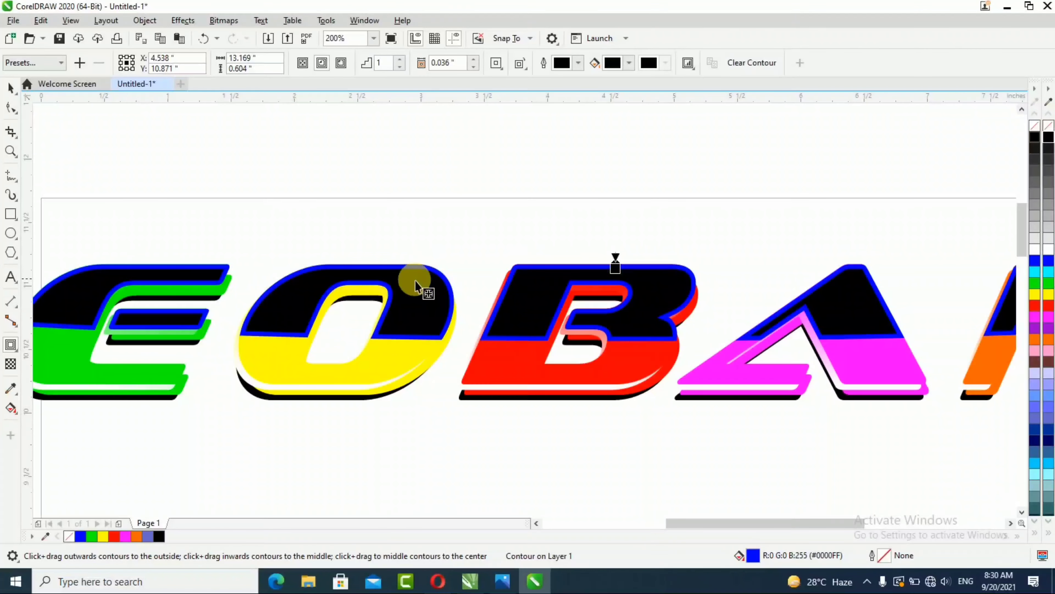
Step: Set the contour offset to 0.016 inches
scroll(403, 288, "up", 1)
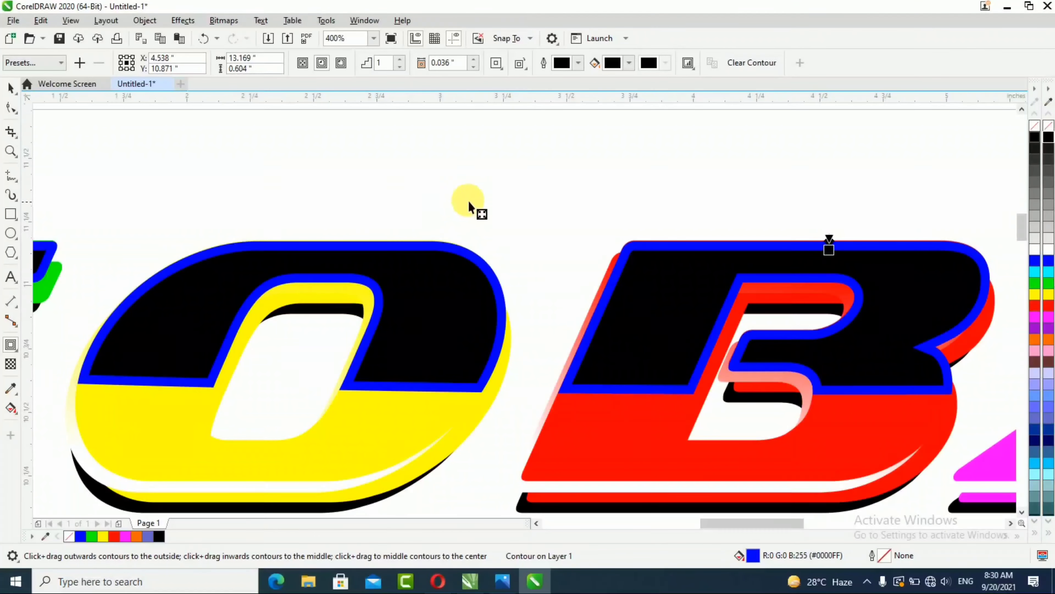
left_click(474, 67)
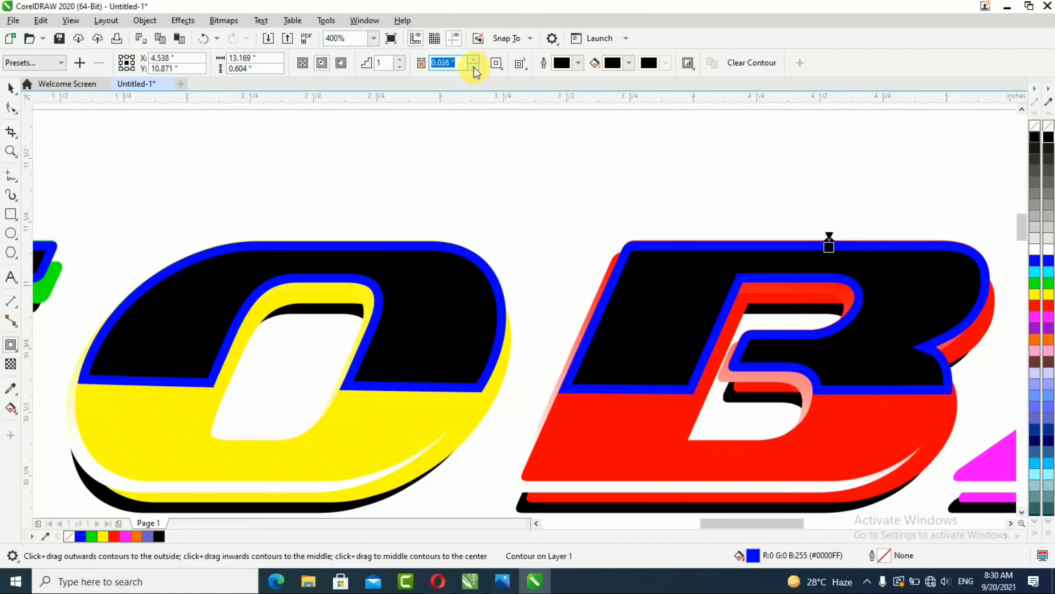
left_click(474, 67)
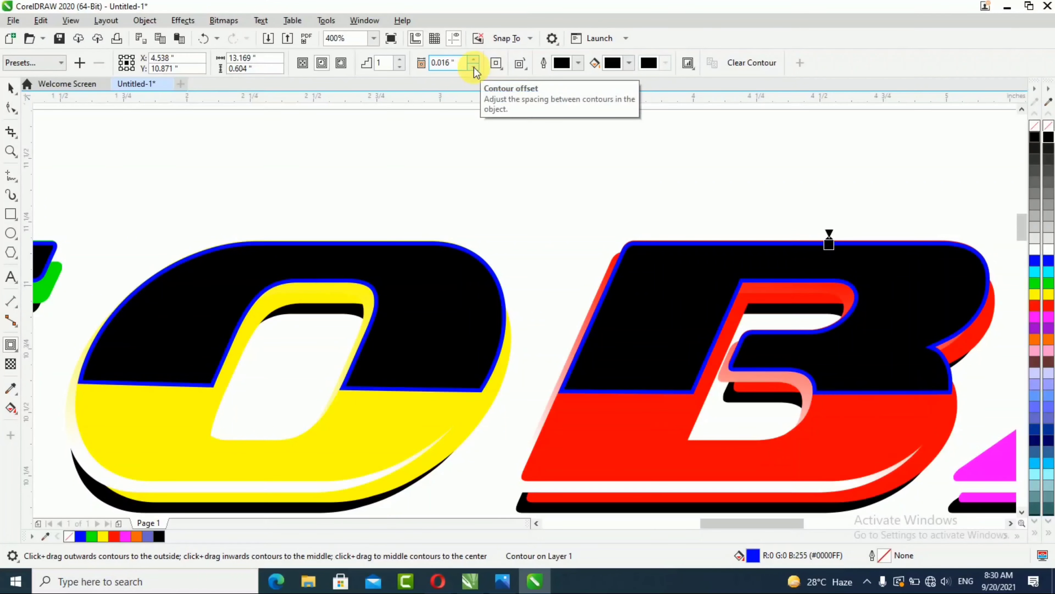
left_click(474, 67)
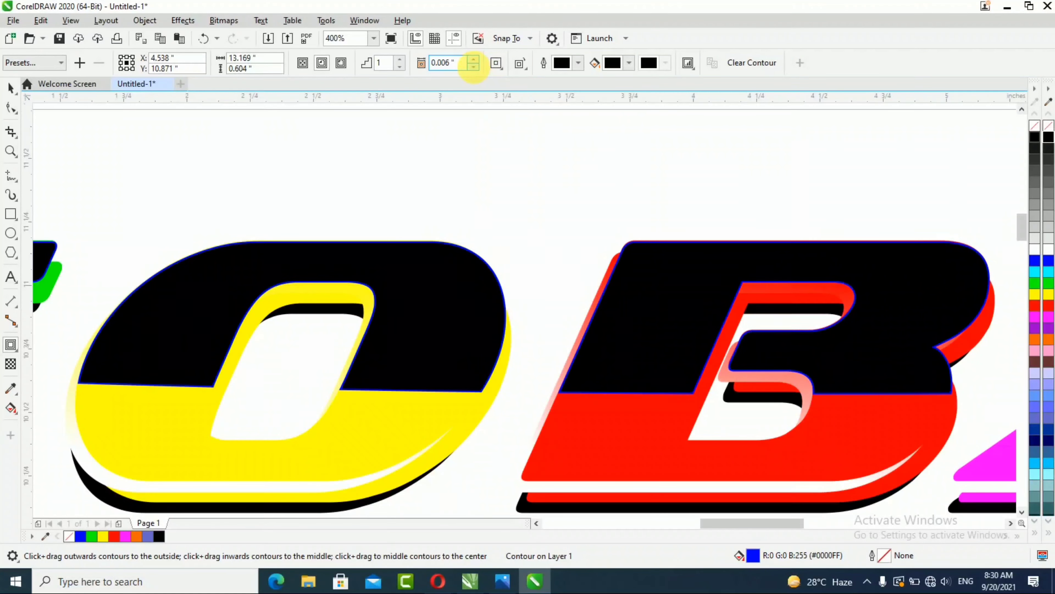
left_click(473, 59)
scroll(433, 233, "down", 1)
left_click(12, 87)
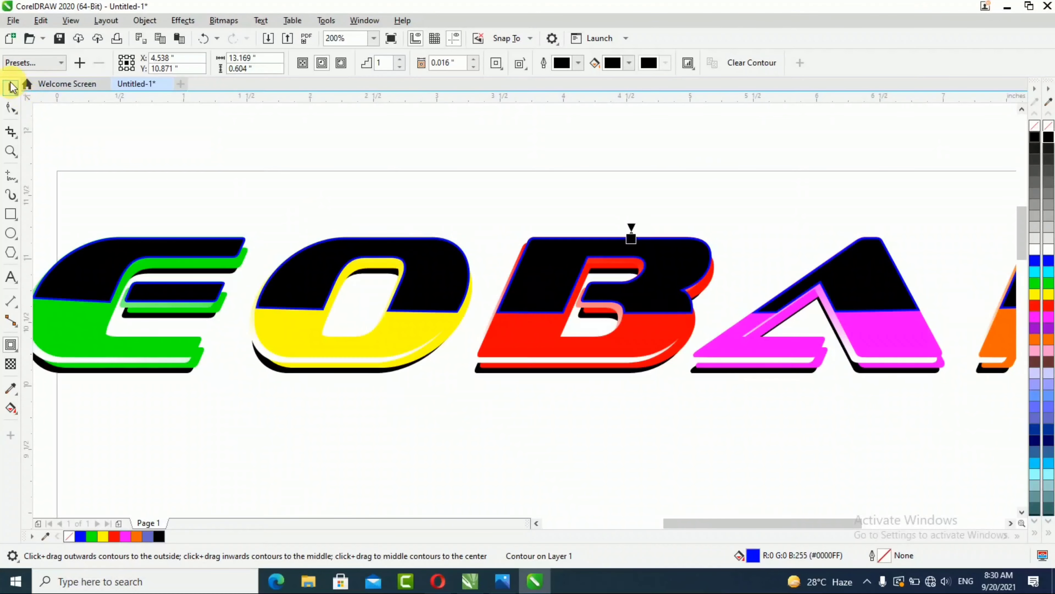
Step: Break the contour apart from the intersected shape
left_click(454, 215)
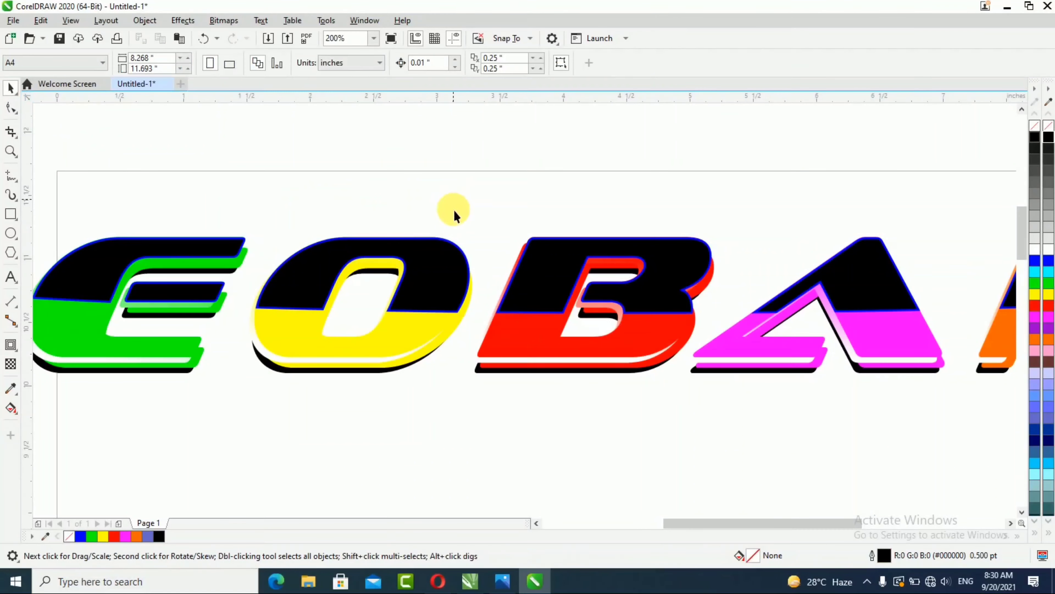
left_click(450, 270)
right_click(445, 266)
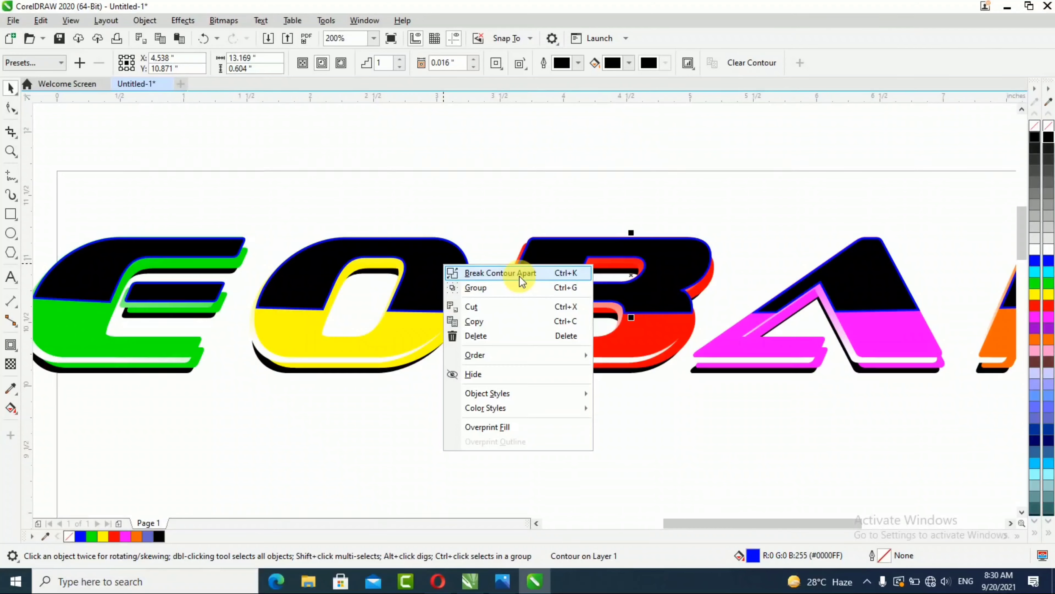
left_click(519, 274)
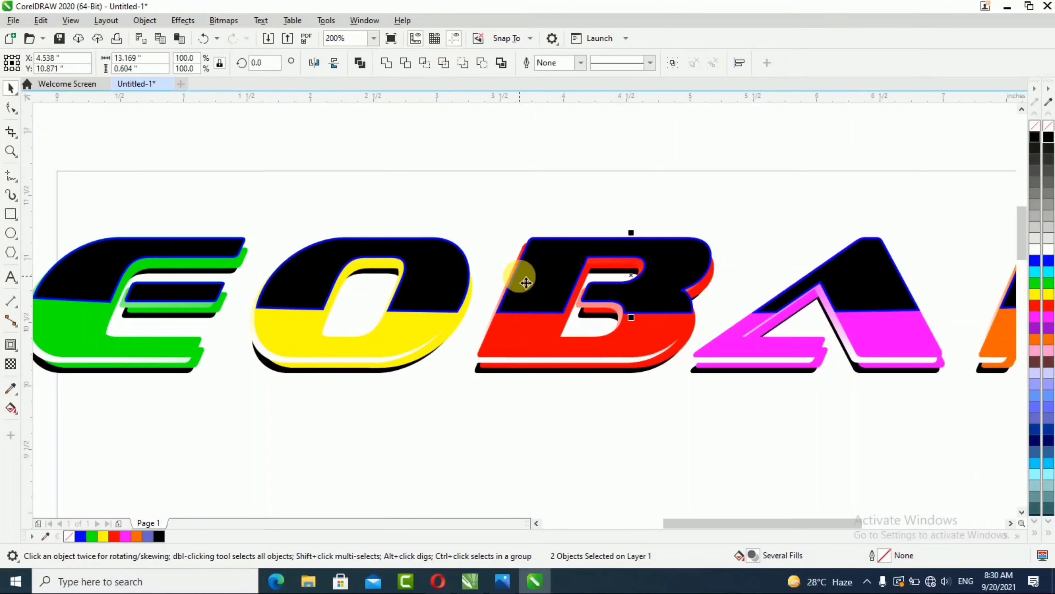
Step: Zoom in to examine the separated contour shapes around the letter O
left_click(490, 190)
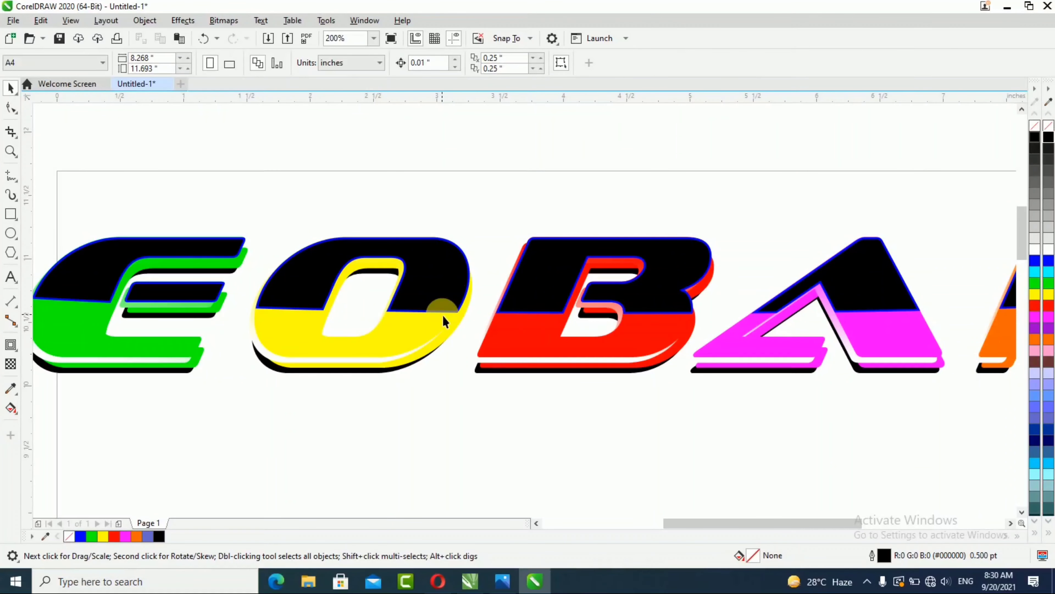
scroll(446, 315, "up", 1)
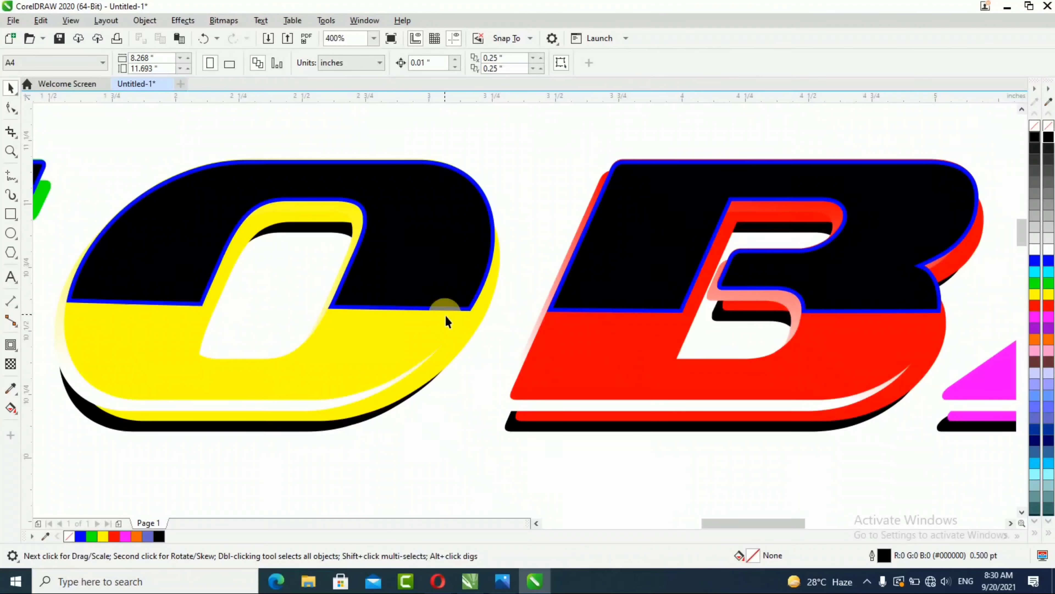
scroll(446, 314, "up", 1)
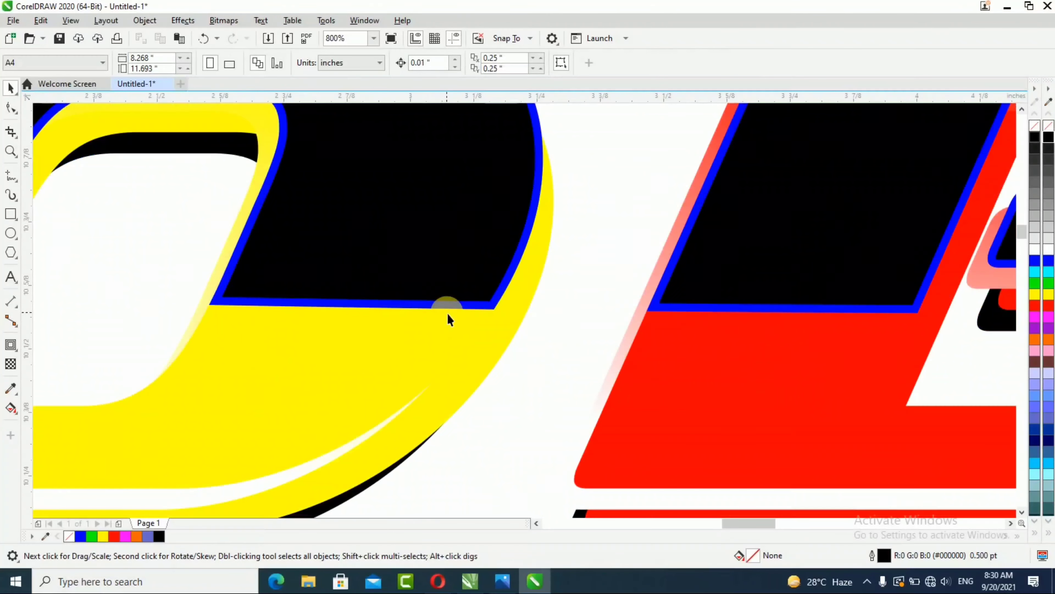
left_click(497, 307)
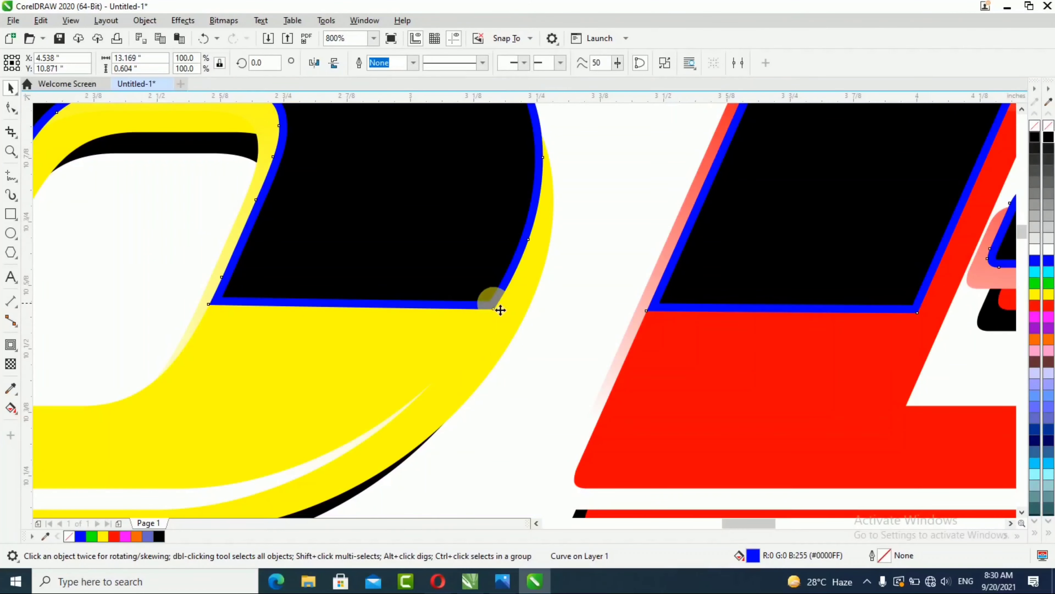
left_click_drag(498, 314, 578, 332)
scroll(510, 314, "down", 1)
key("Escape")
scroll(412, 315, "down", 1)
scroll(590, 295, "down", 1)
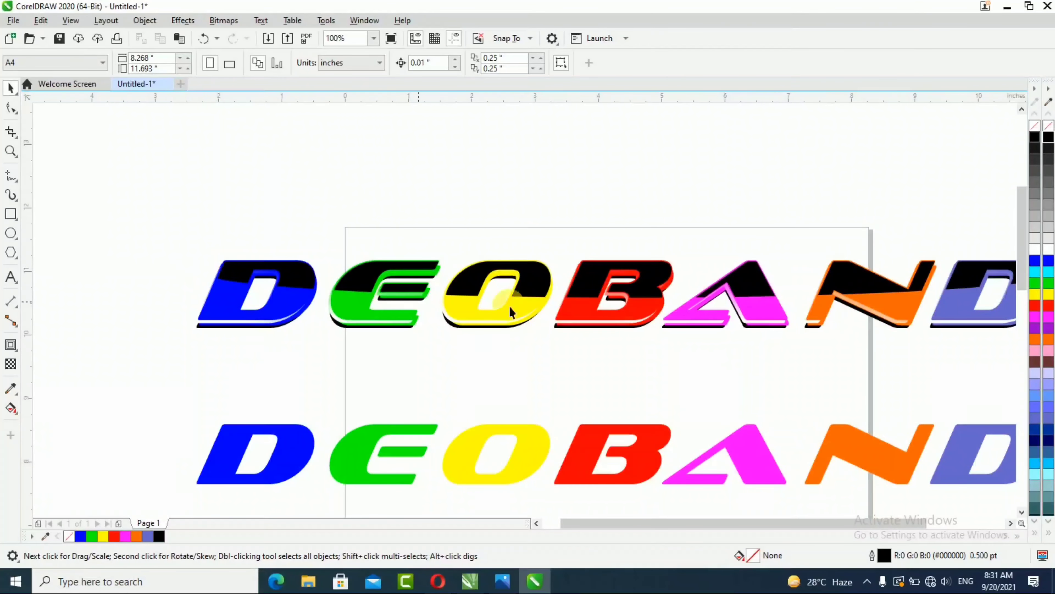
Step: Delete the black shape covering the upper halves of the top row's letters
scroll(353, 283, "down", 1)
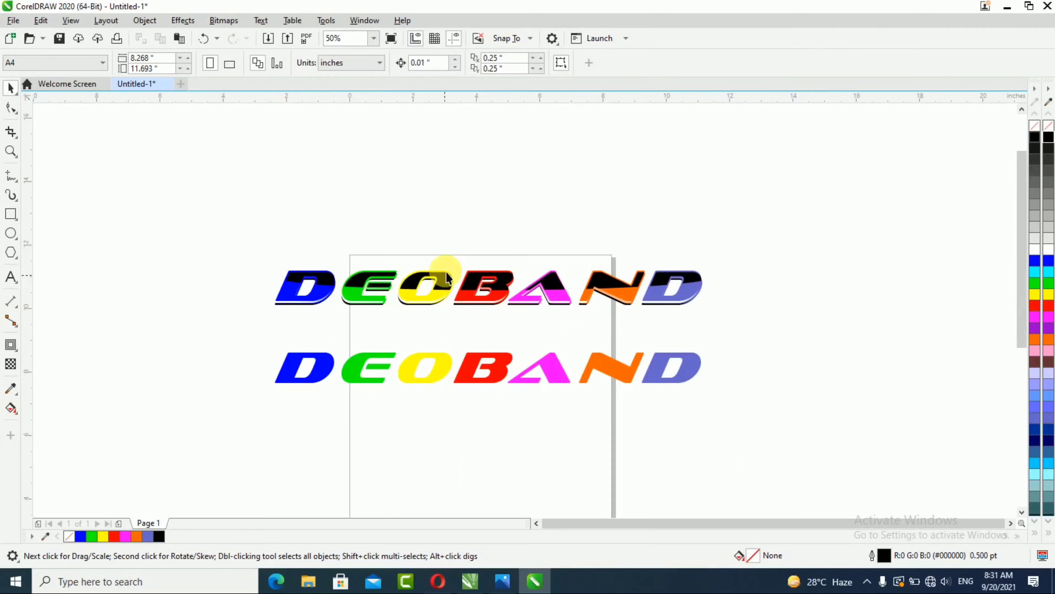
scroll(446, 271, "up", 1)
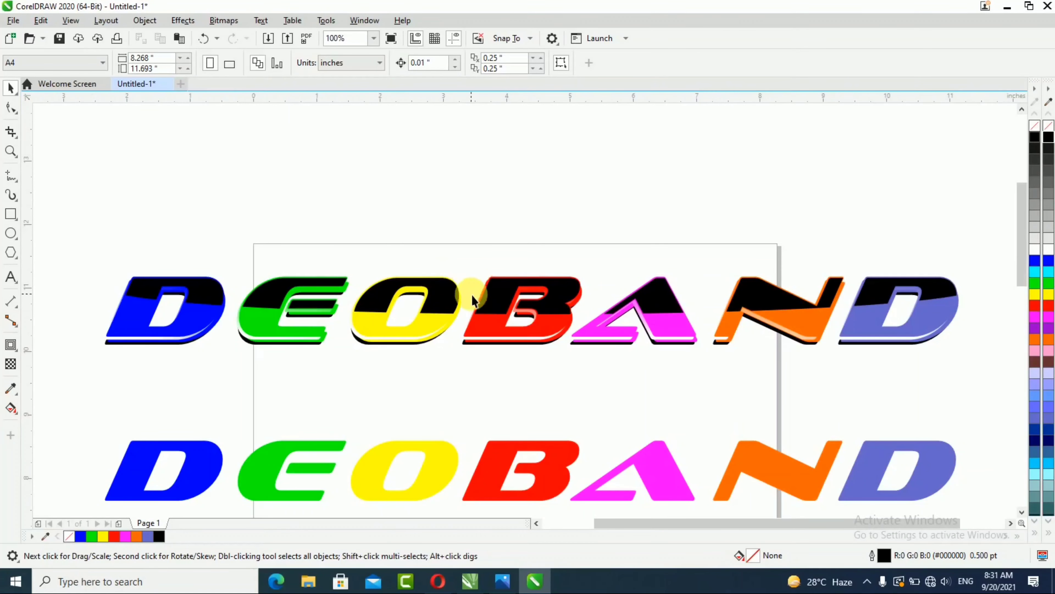
left_click(495, 290)
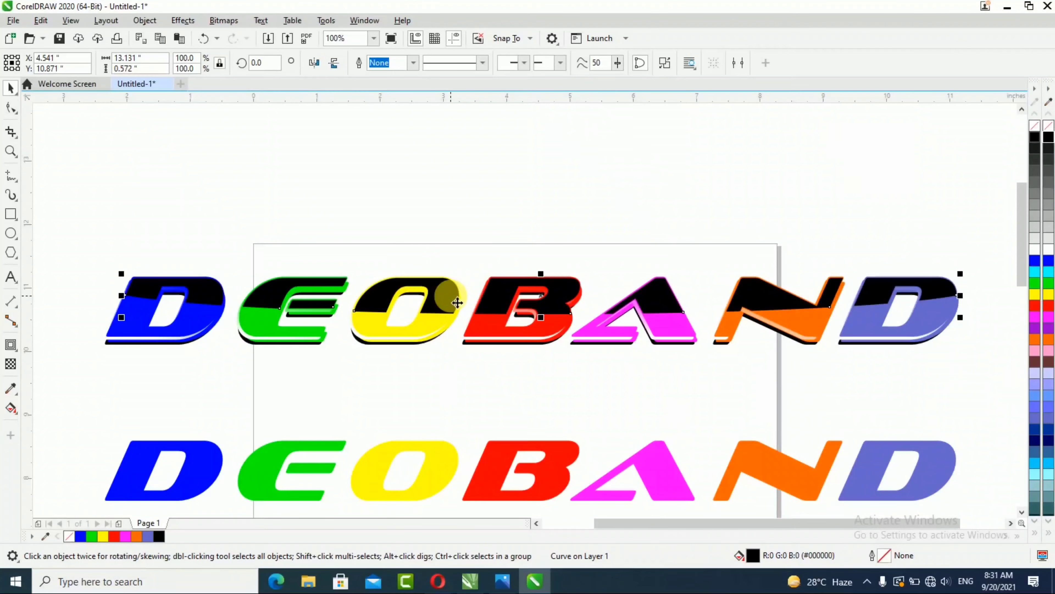
key("Delete")
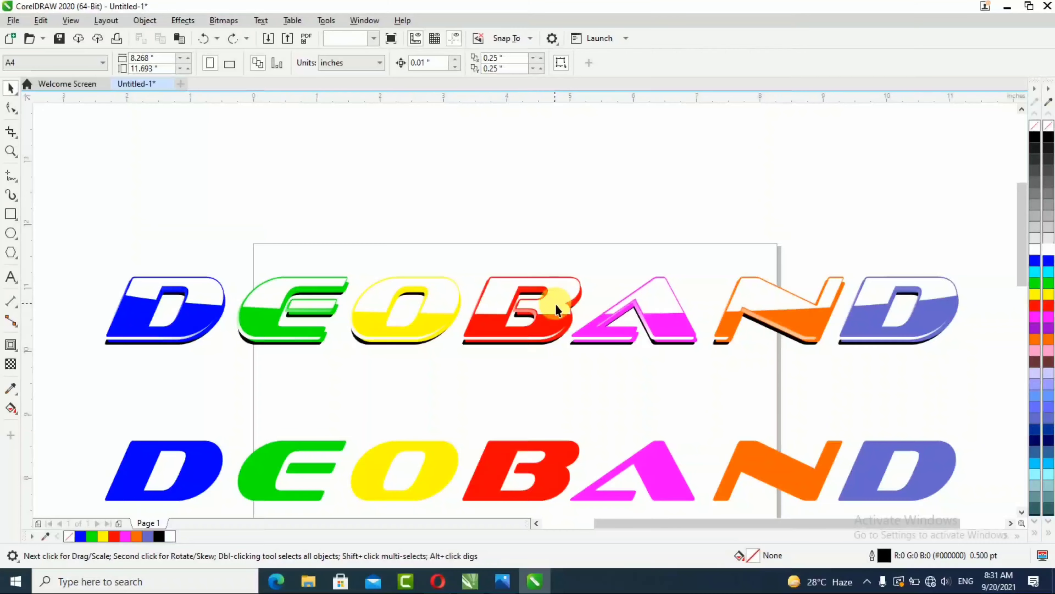
Step: Break the white upper-half shape apart into separate pieces for each letter
left_click(557, 307)
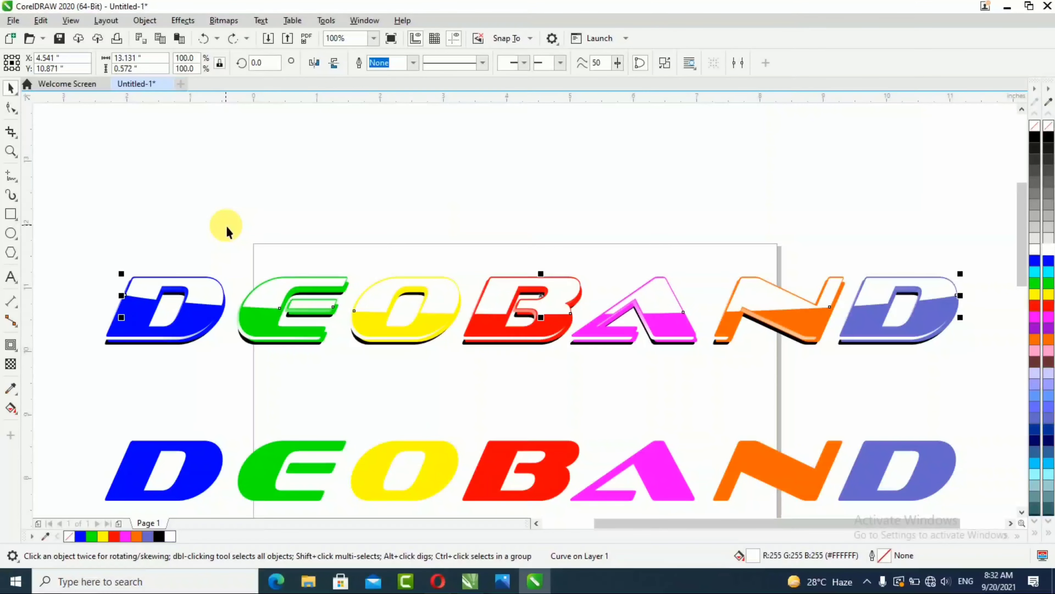
key("ctrl+k")
left_click(577, 296)
left_click(738, 298)
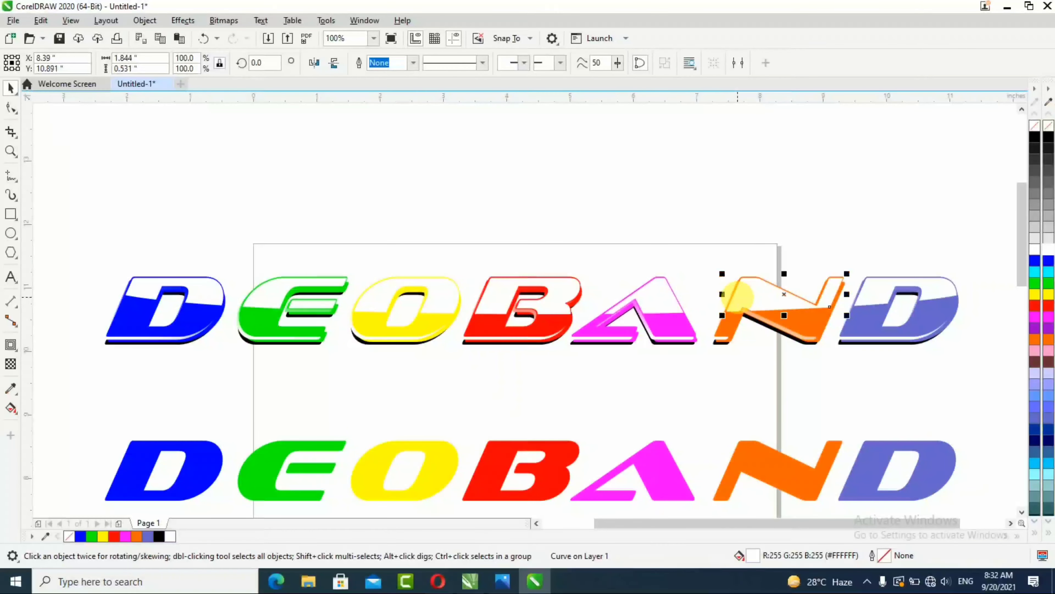
left_click(381, 177)
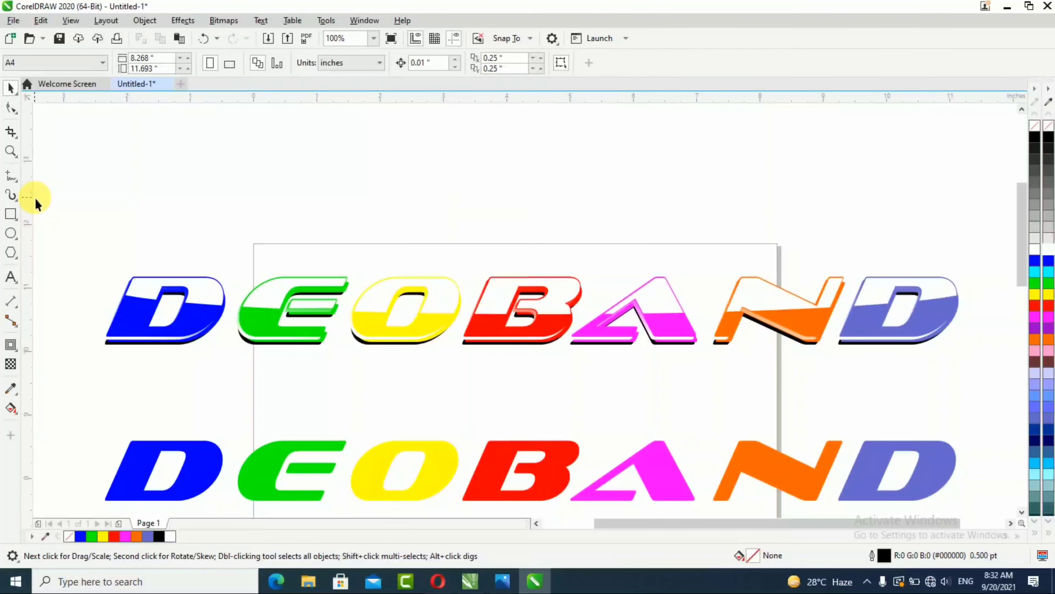
Step: Apply a top-to-bottom fountain transparency to the white highlight on the first letter D
scroll(143, 276, "up", 2)
left_click(174, 303)
left_click(11, 364)
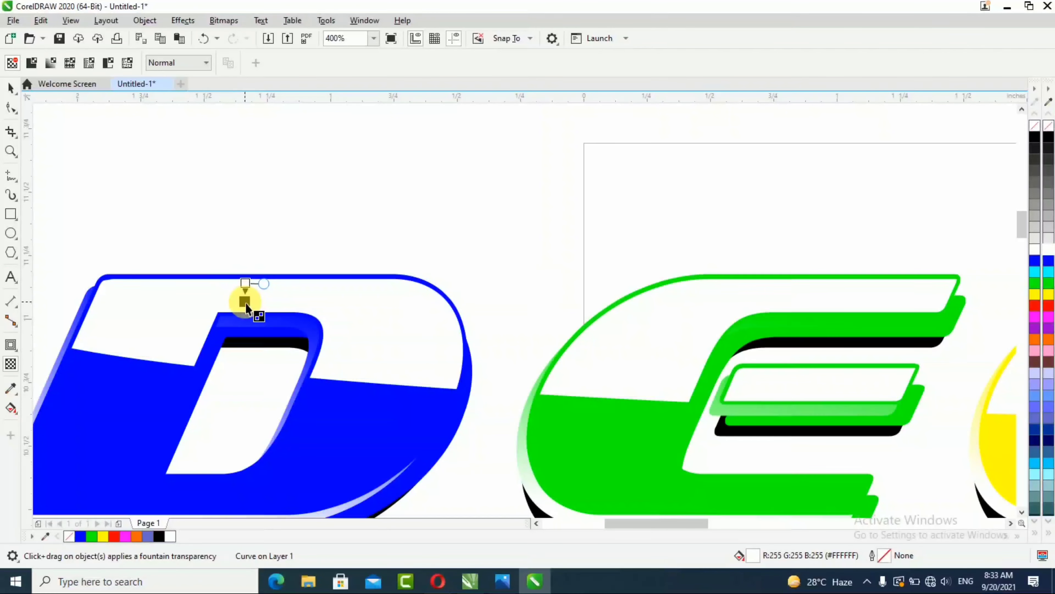
left_click_drag(247, 310, 246, 305)
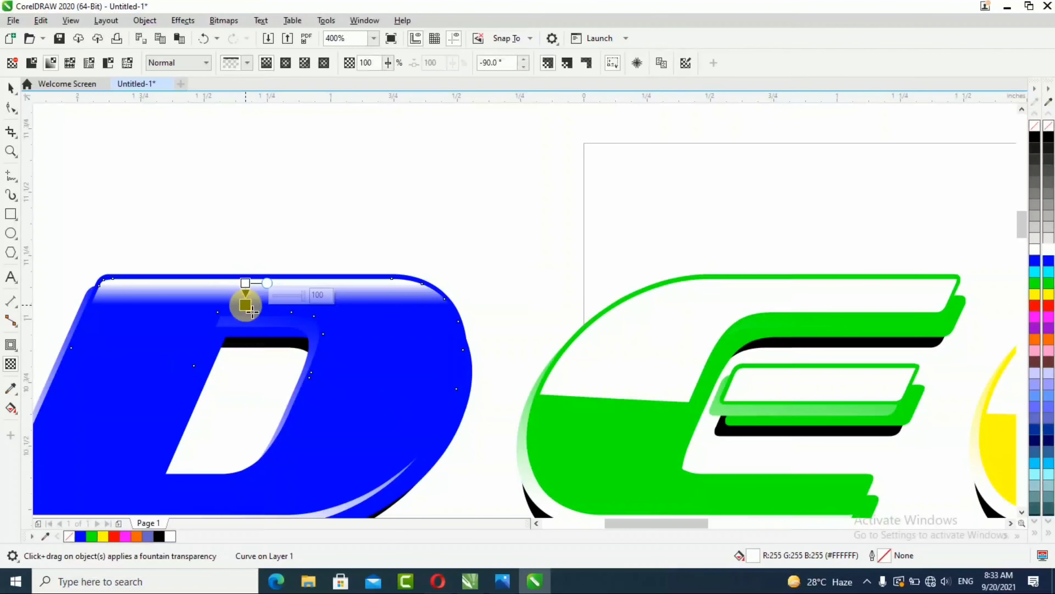
Step: Apply fountain transparencies to the white highlights on the E's top stroke and middle bar
left_click(784, 282)
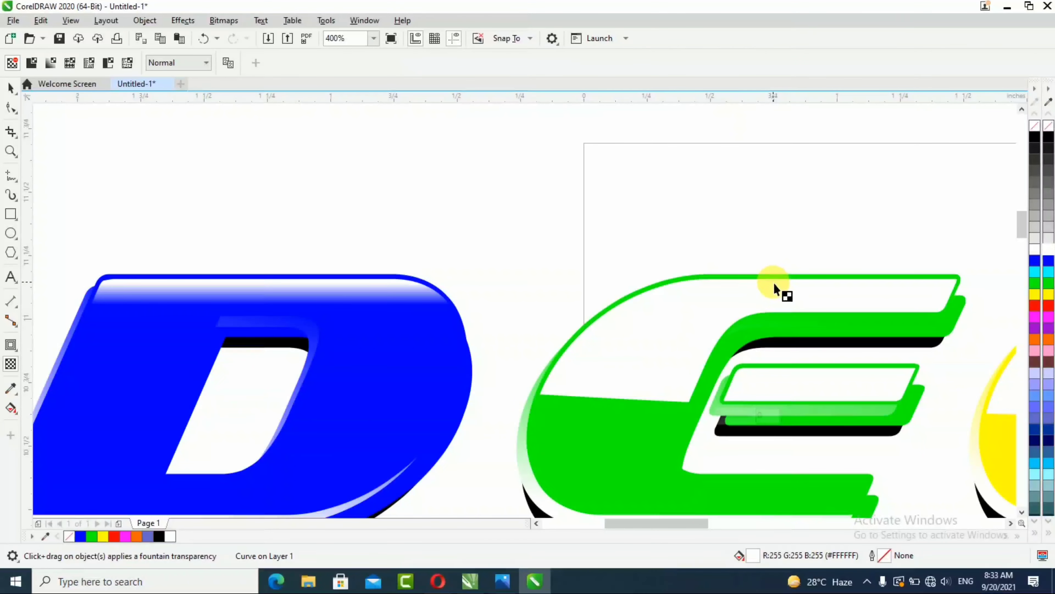
left_click_drag(773, 282, 772, 308)
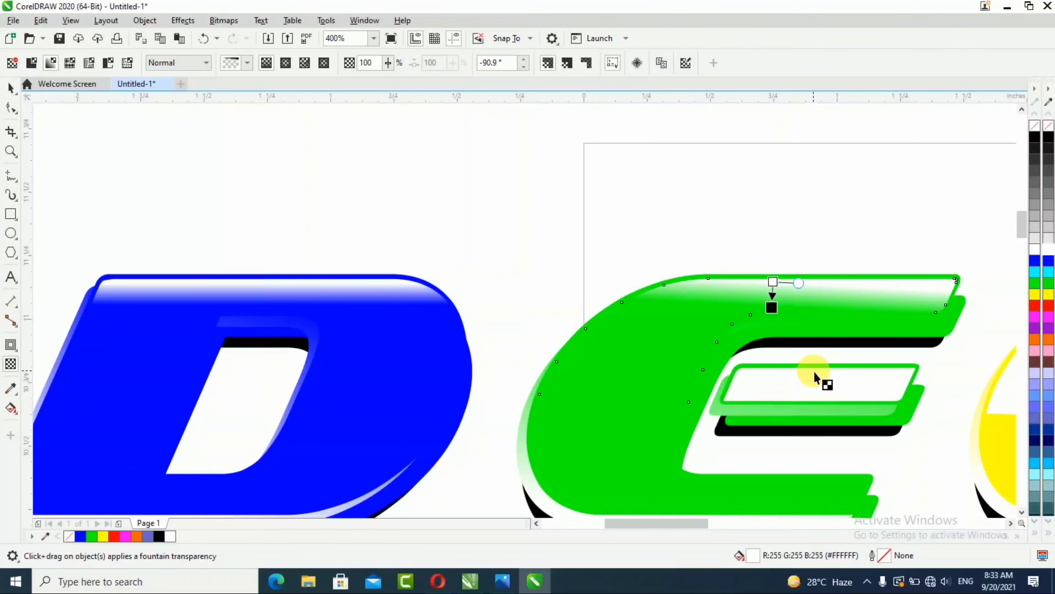
left_click_drag(814, 371, 815, 391)
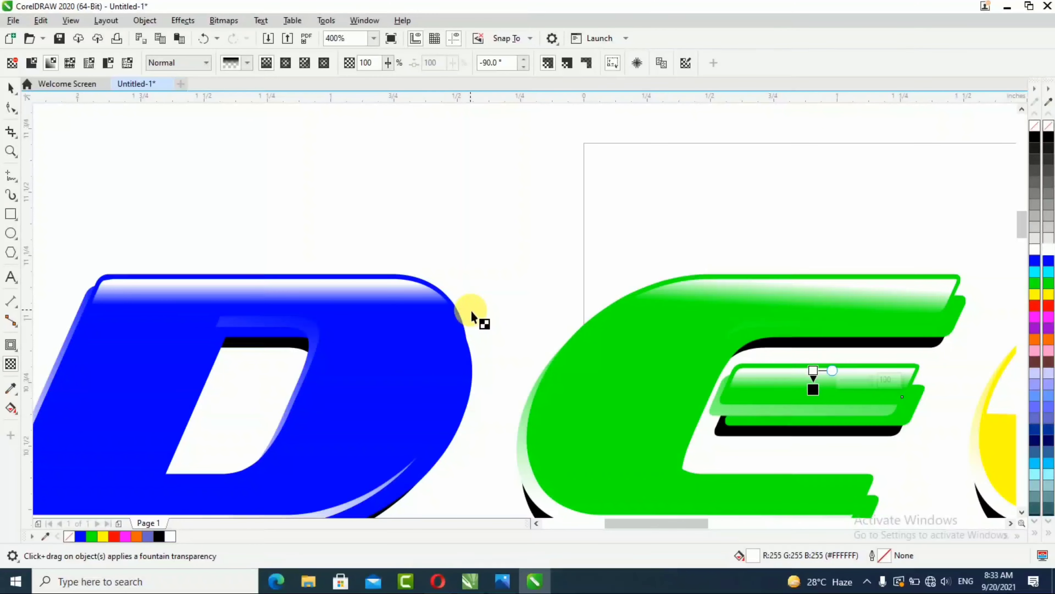
Step: Apply a top-to-bottom fountain transparency to the white highlight on the letter O
scroll(382, 236, "down", 3)
scroll(611, 238, "up", 2)
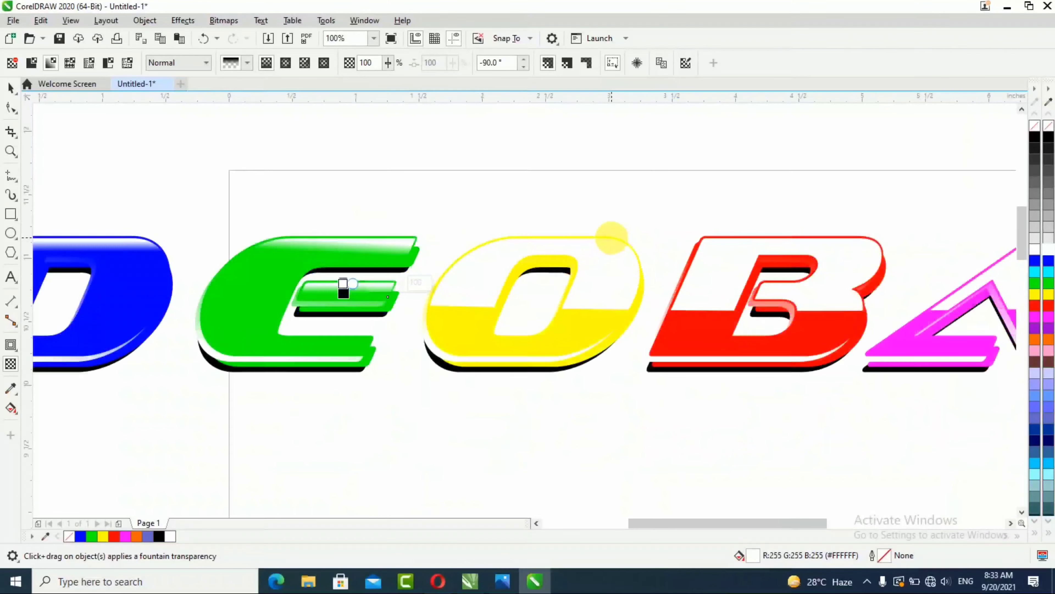
scroll(488, 229, "up", 2)
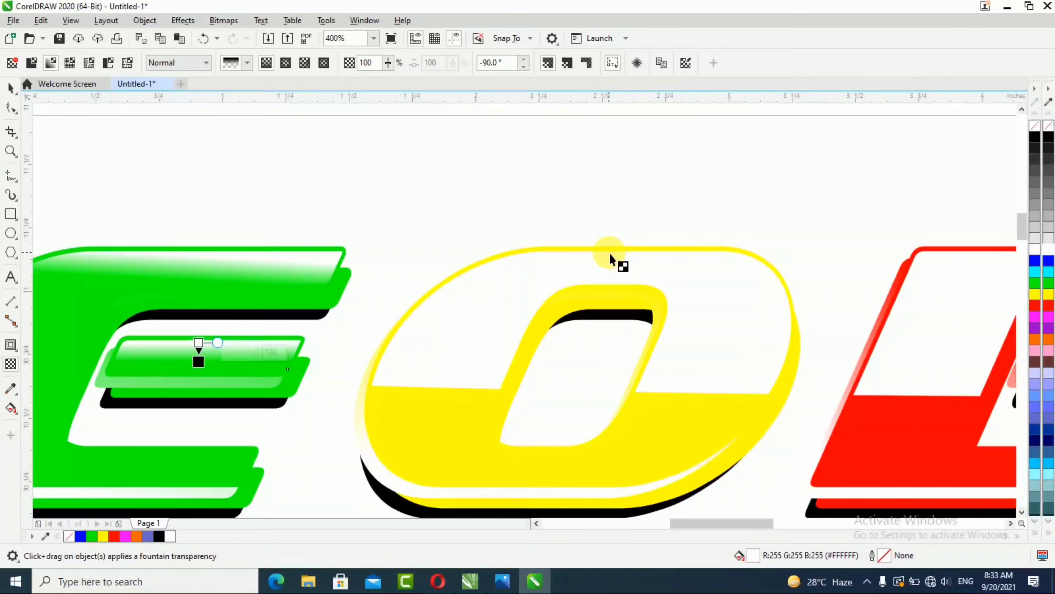
left_click_drag(609, 253, 607, 278)
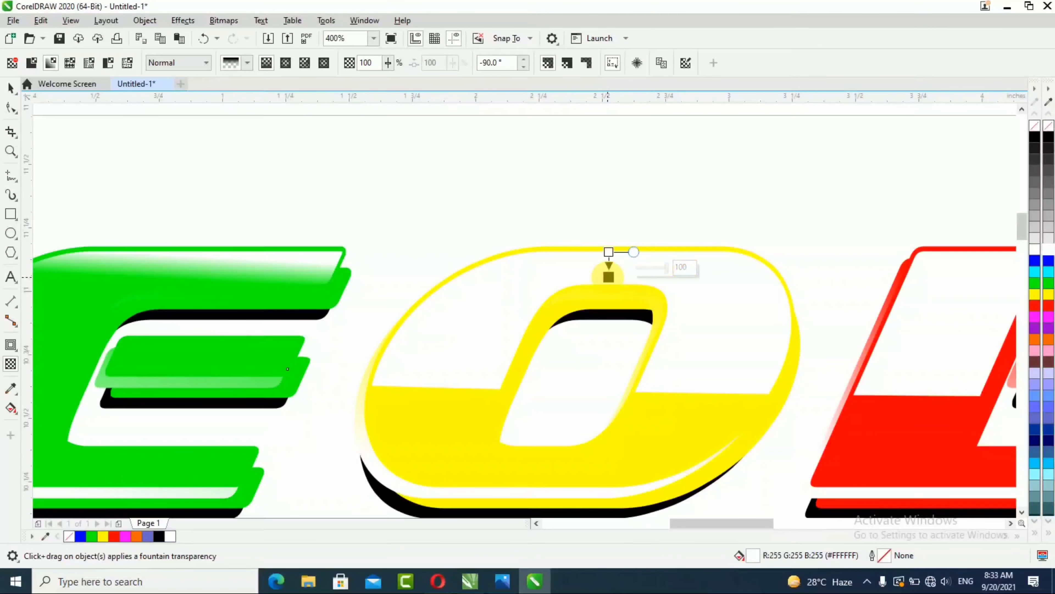
left_click(621, 257)
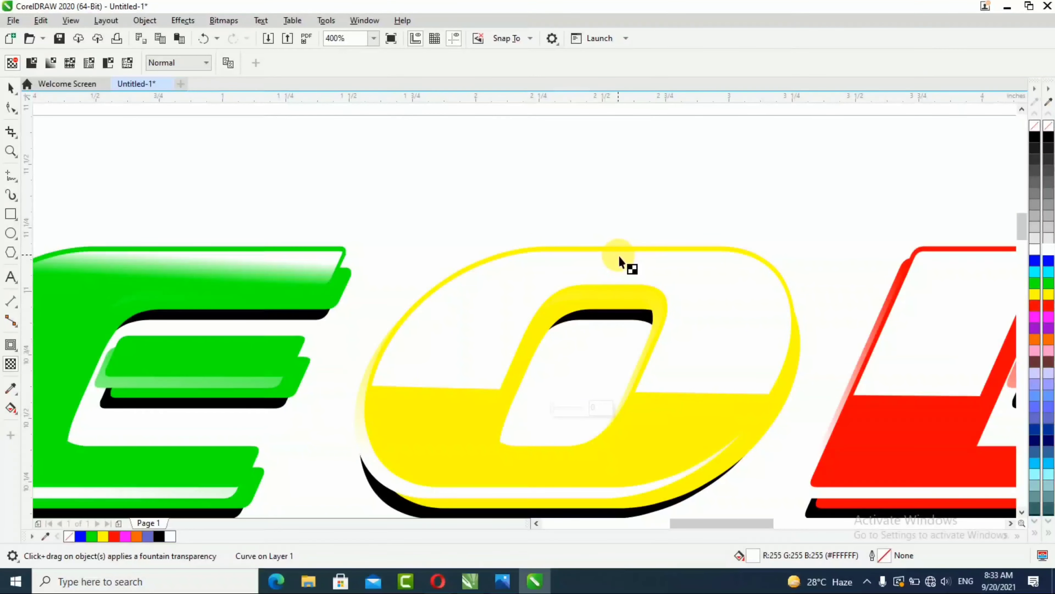
left_click_drag(618, 254, 619, 279)
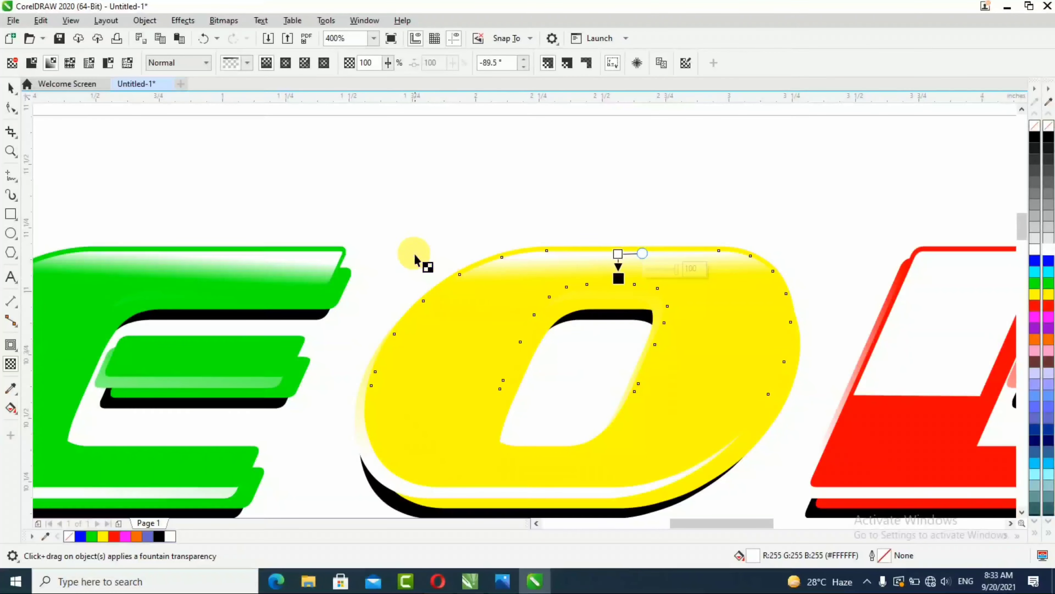
Step: Apply a top-to-bottom fountain transparency to the white highlight on the letter B, redoing it once after an undo
scroll(416, 259, "down", 2)
scroll(877, 283, "up", 2)
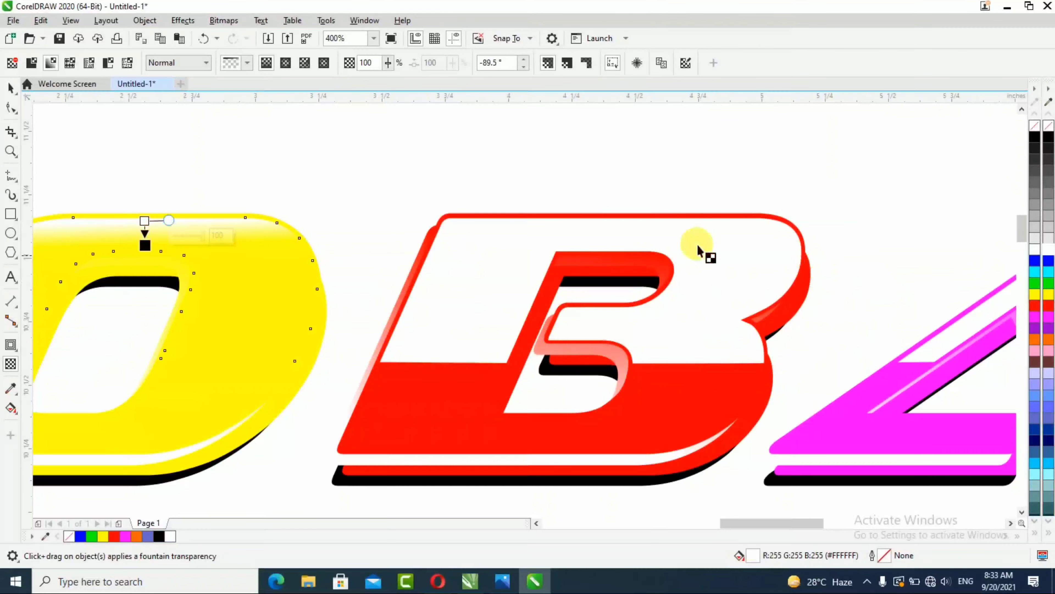
left_click(626, 228)
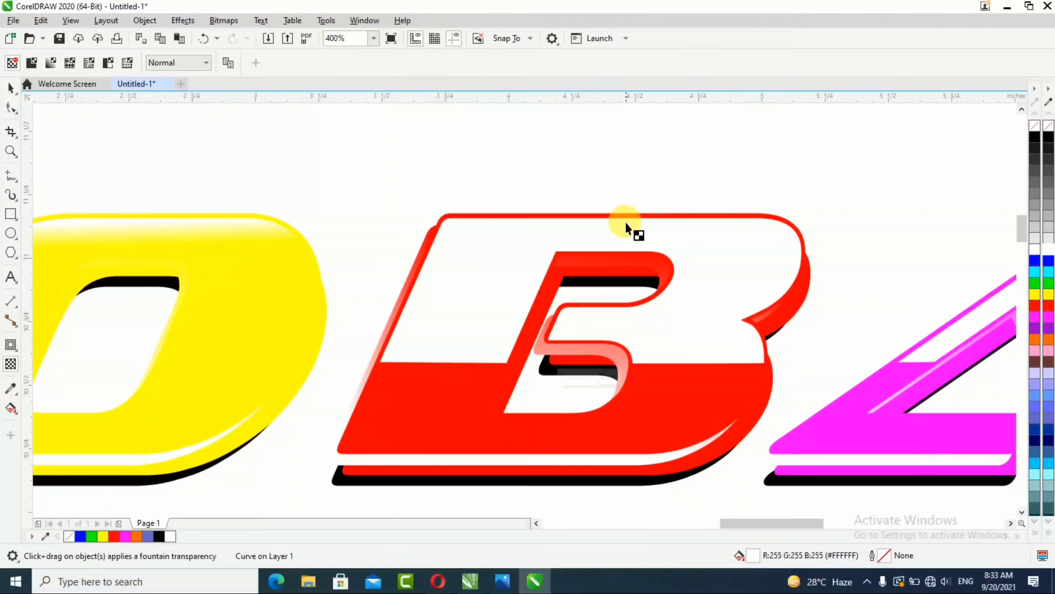
left_click_drag(626, 223, 627, 248)
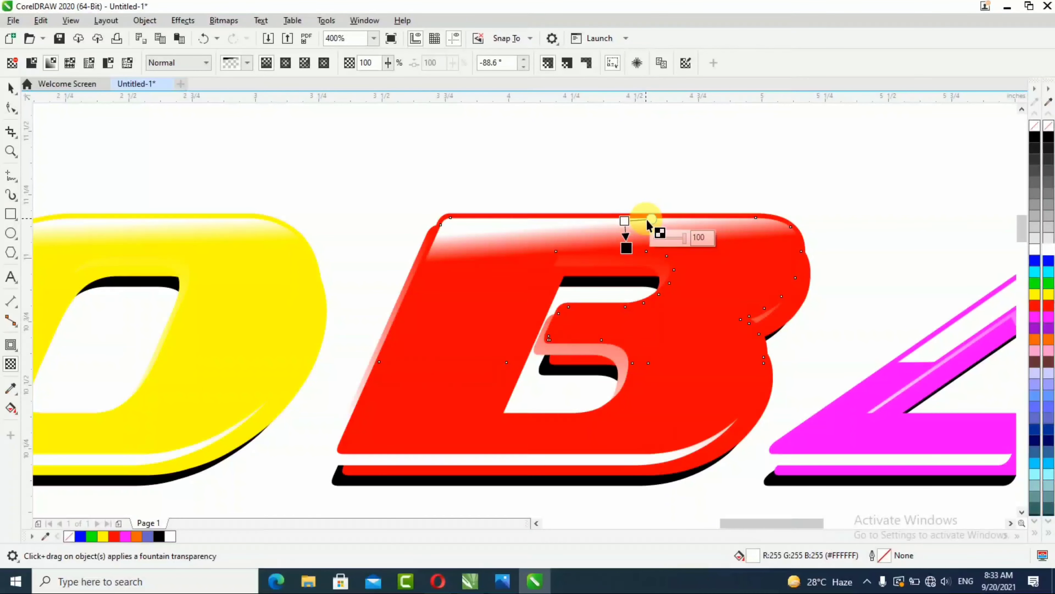
key("ctrl+z")
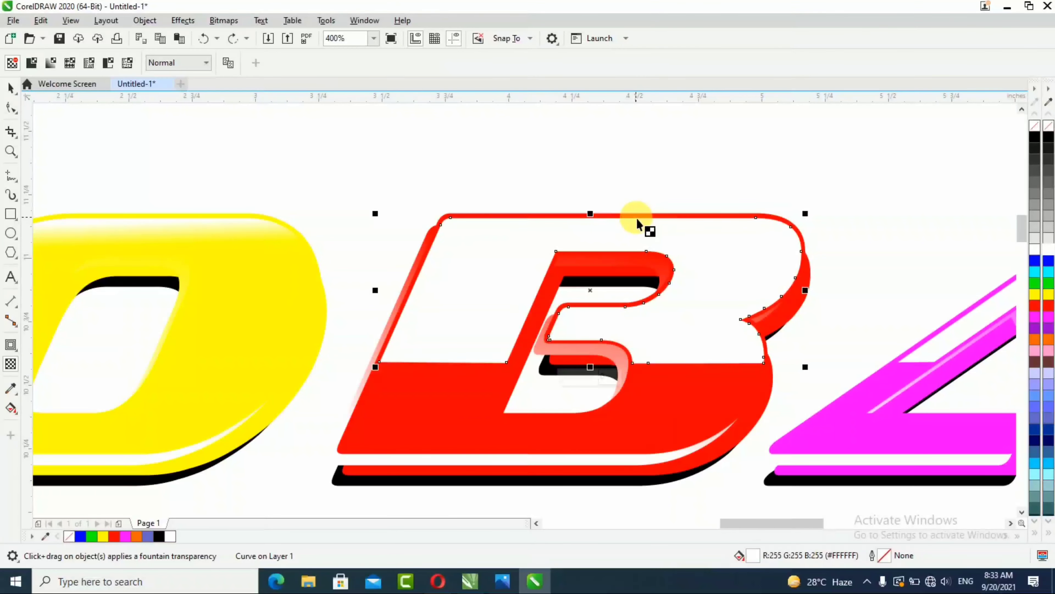
left_click_drag(628, 219, 627, 249)
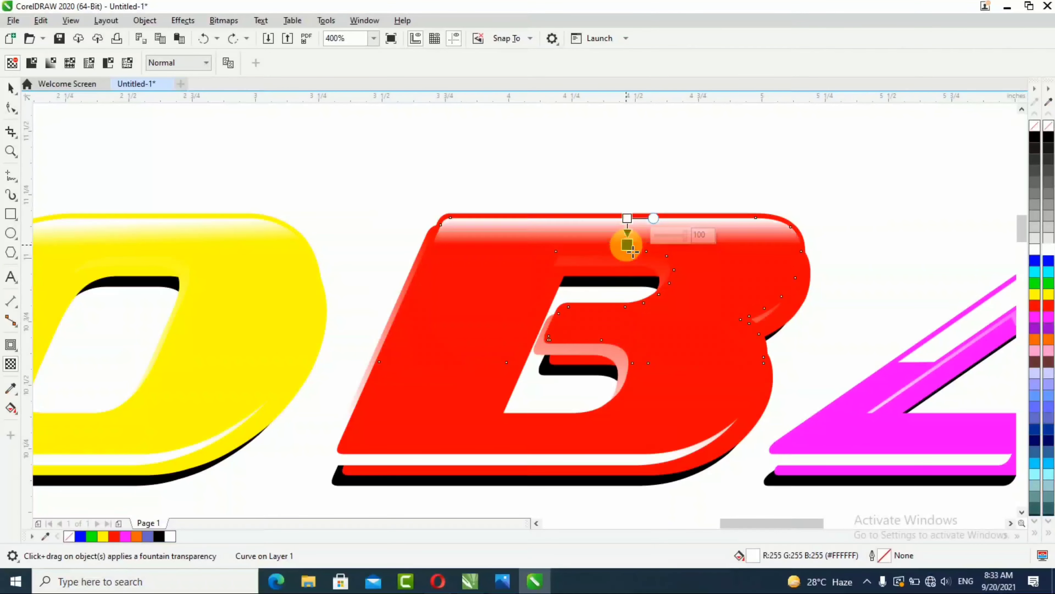
Step: Apply a top-to-bottom fountain transparency to the white highlight on the letter A
scroll(664, 225, "right", 5)
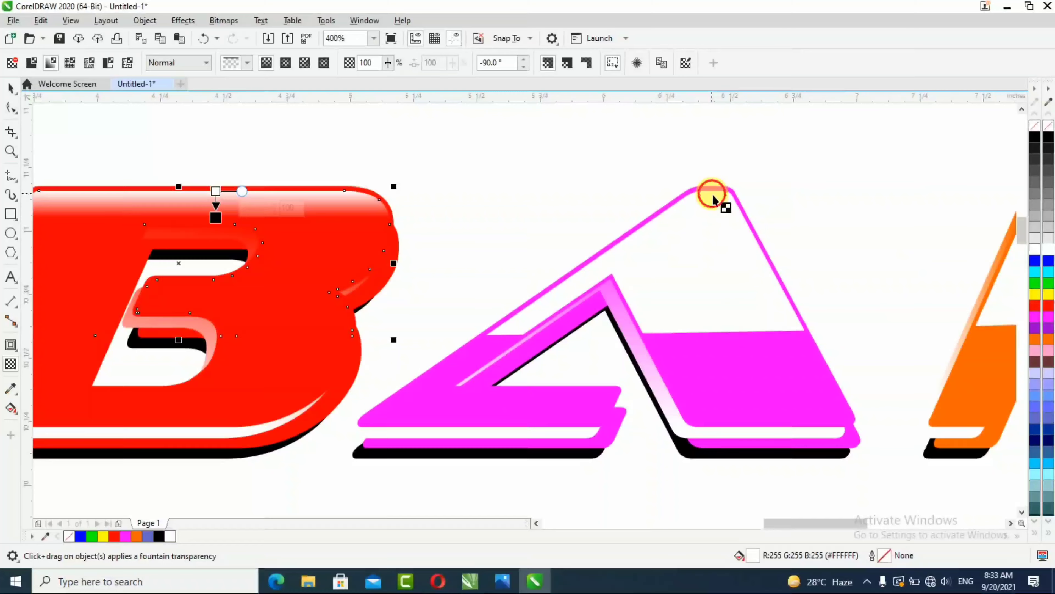
left_click_drag(711, 194, 713, 217)
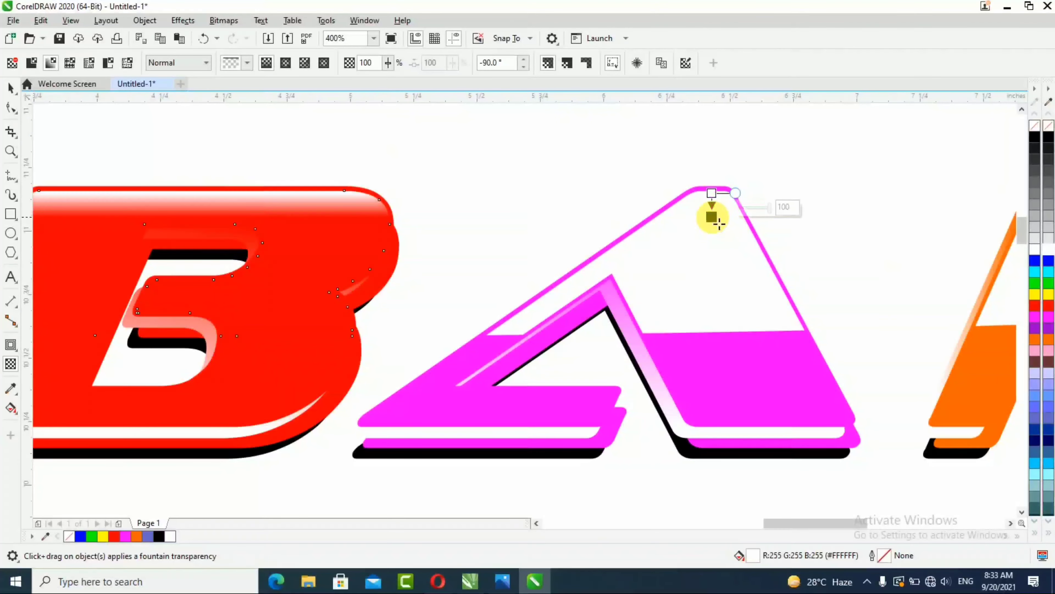
left_click(699, 214)
left_click(706, 206)
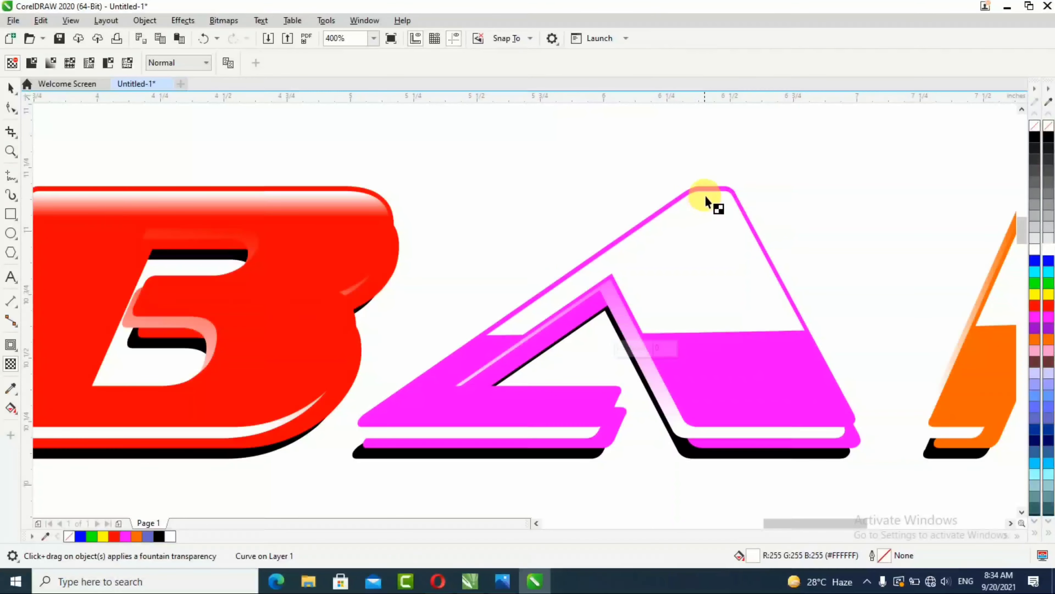
left_click_drag(705, 194, 707, 225)
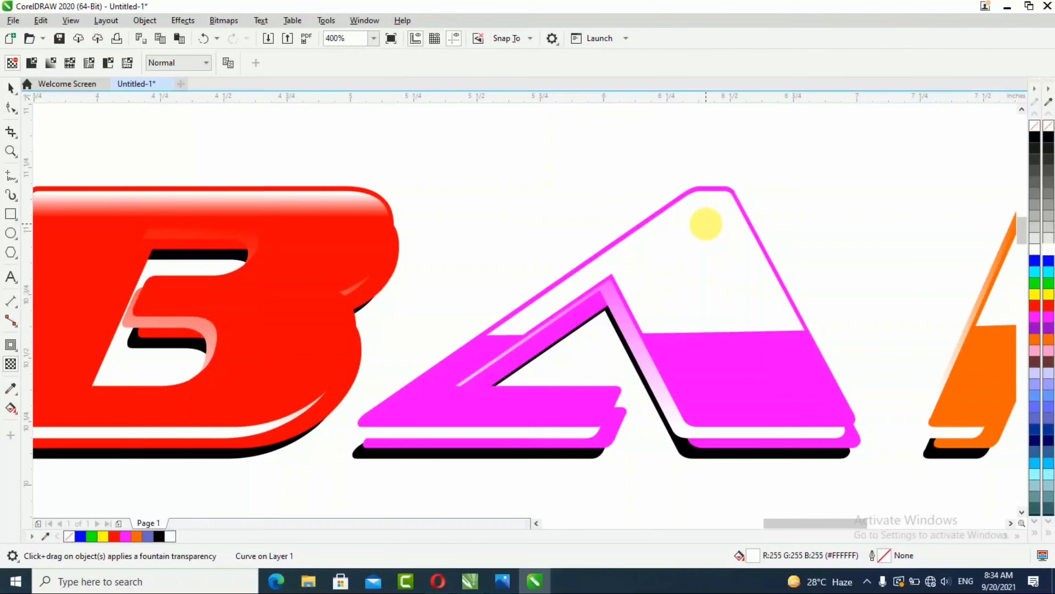
Step: Apply a top-to-bottom fountain transparency to the white highlight on the letter N
scroll(501, 212, "down", 1)
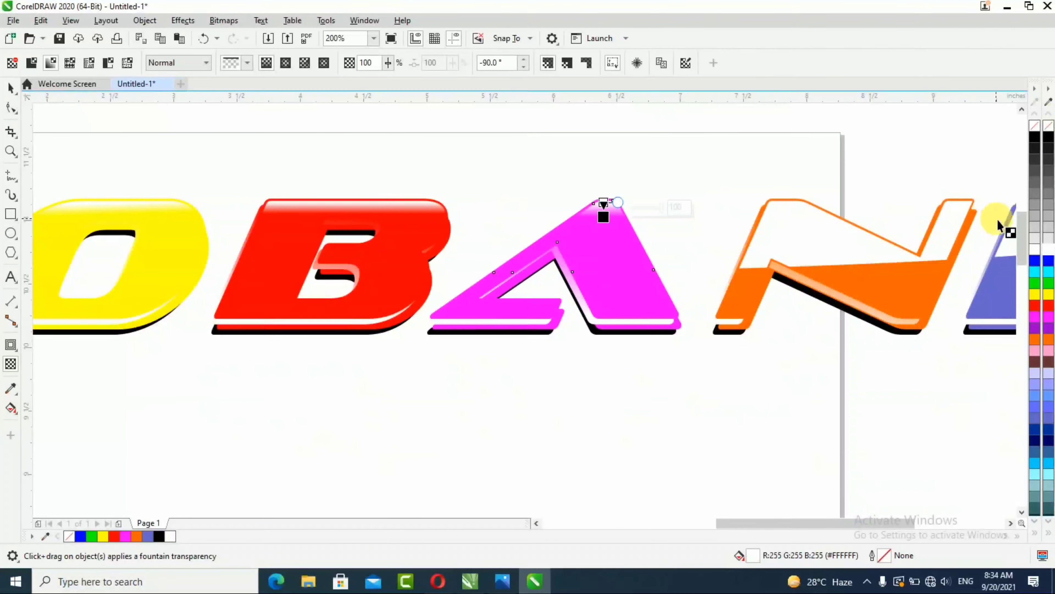
scroll(988, 228, "up", 1)
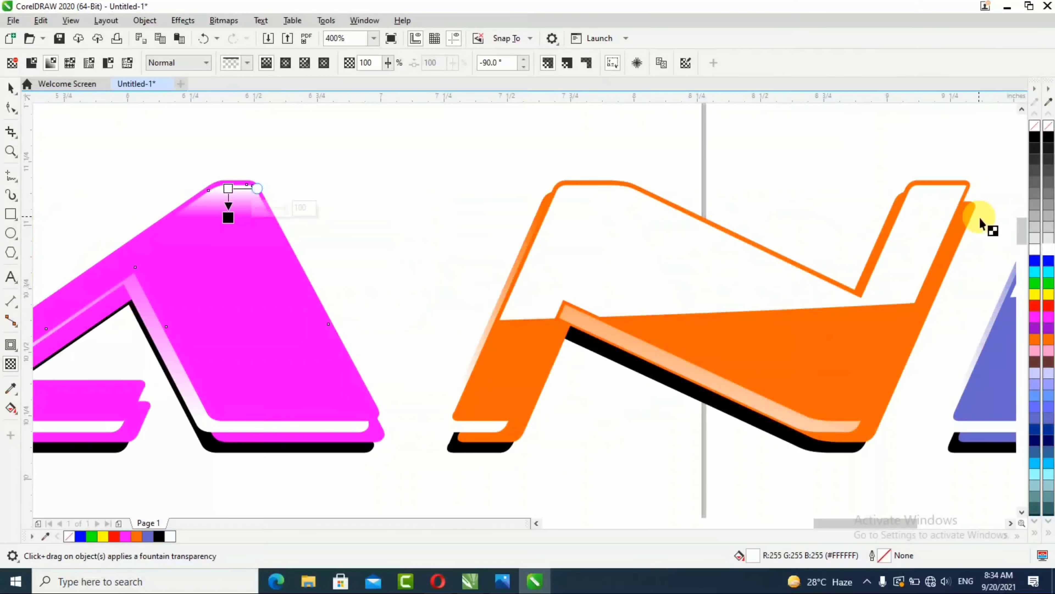
left_click(602, 194)
left_click_drag(601, 194, 602, 214)
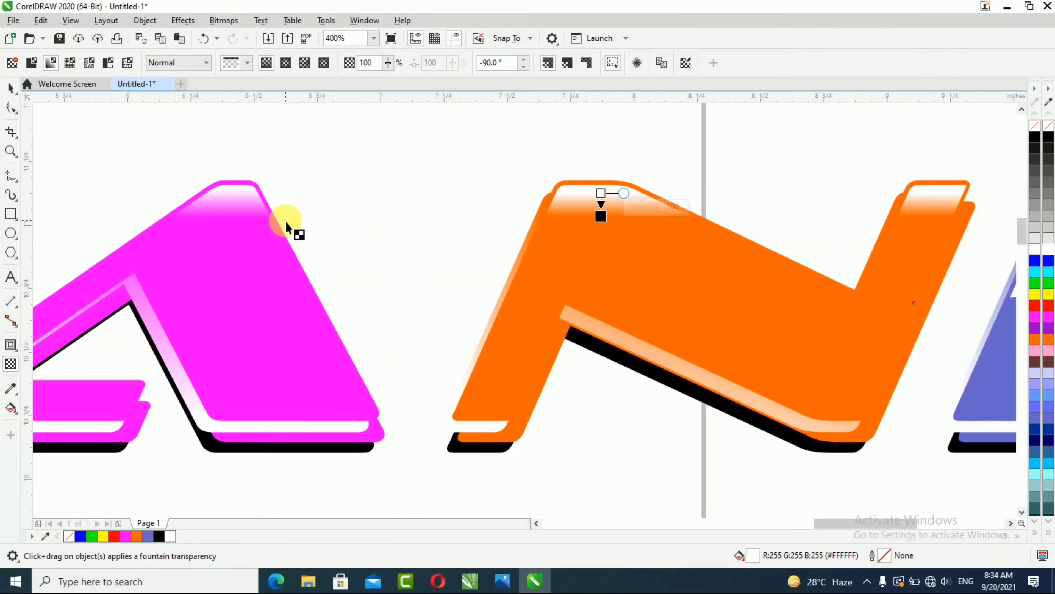
Step: Apply a top-to-bottom fountain transparency to the white highlight on the last letter D
scroll(287, 225, "down", 1)
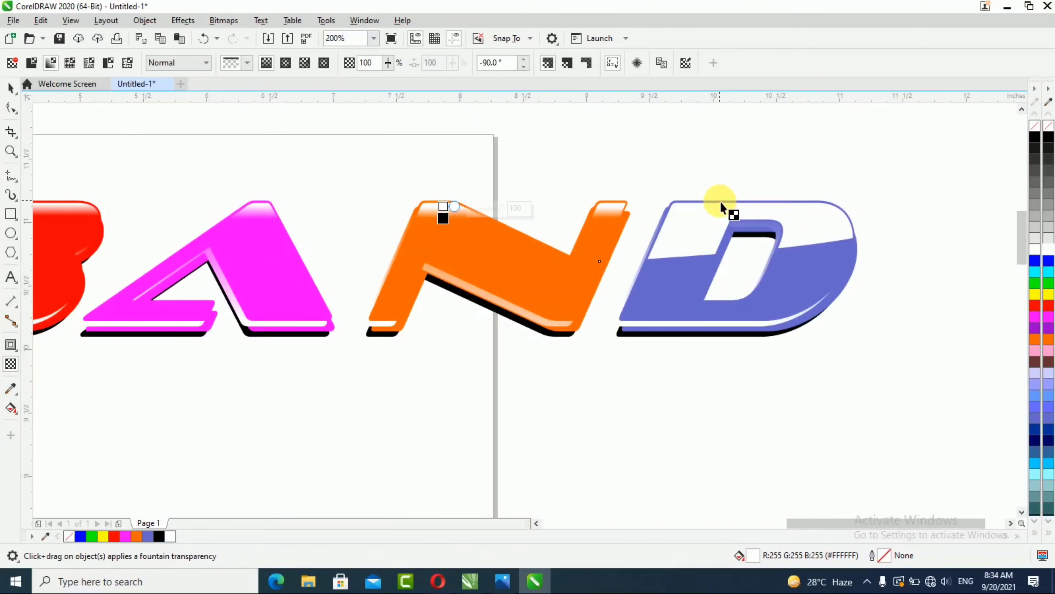
scroll(720, 201, "up", 1)
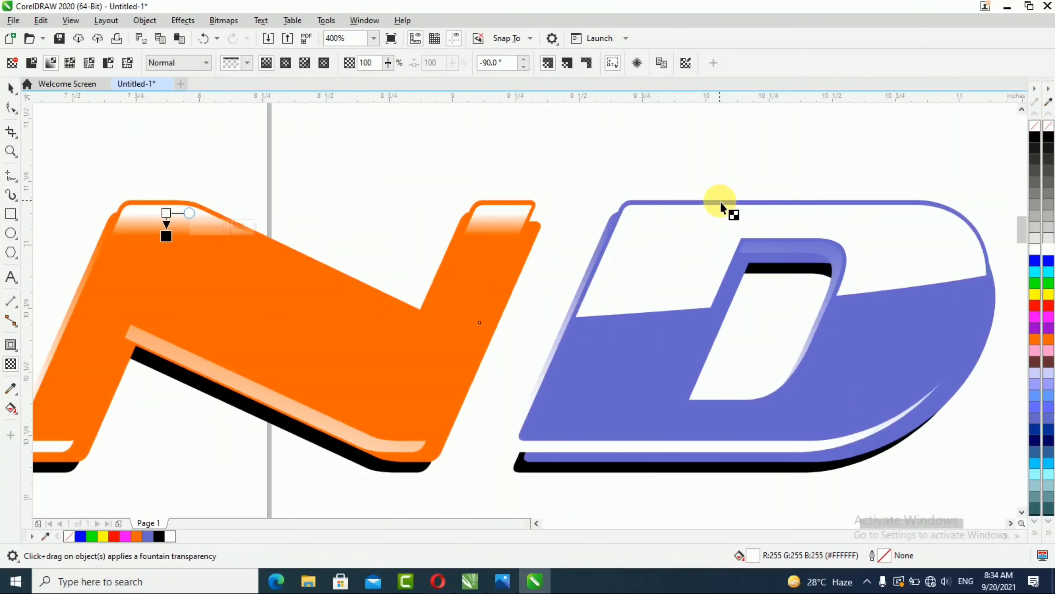
left_click(781, 212)
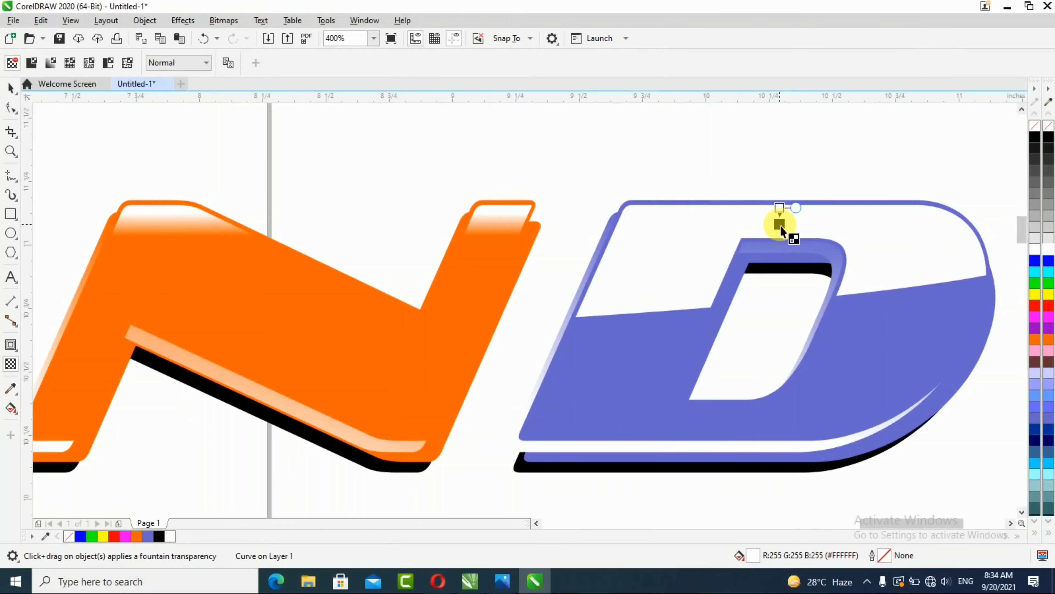
left_click_drag(781, 240, 780, 229)
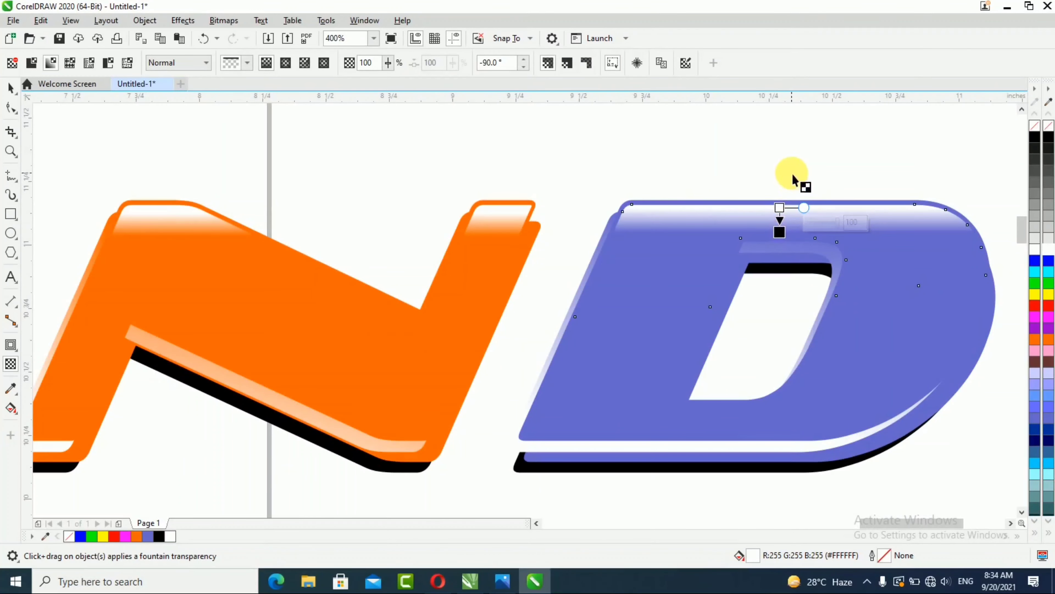
Step: Select the bottom row of DEOBAND text with the Pick tool
scroll(794, 178, "down", 1)
scroll(789, 179, "down", 2)
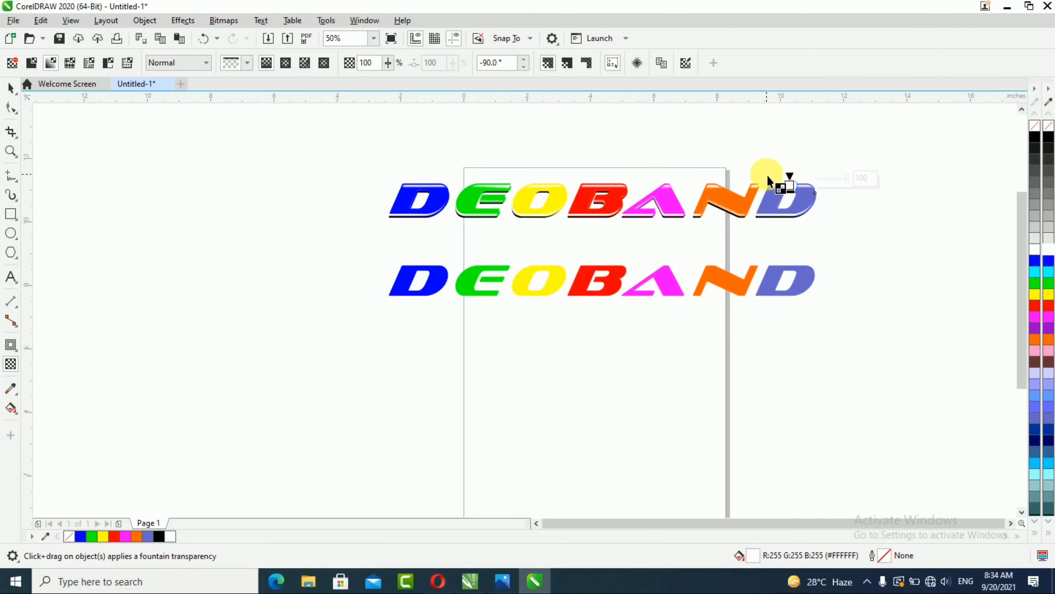
scroll(823, 196, "up", 1)
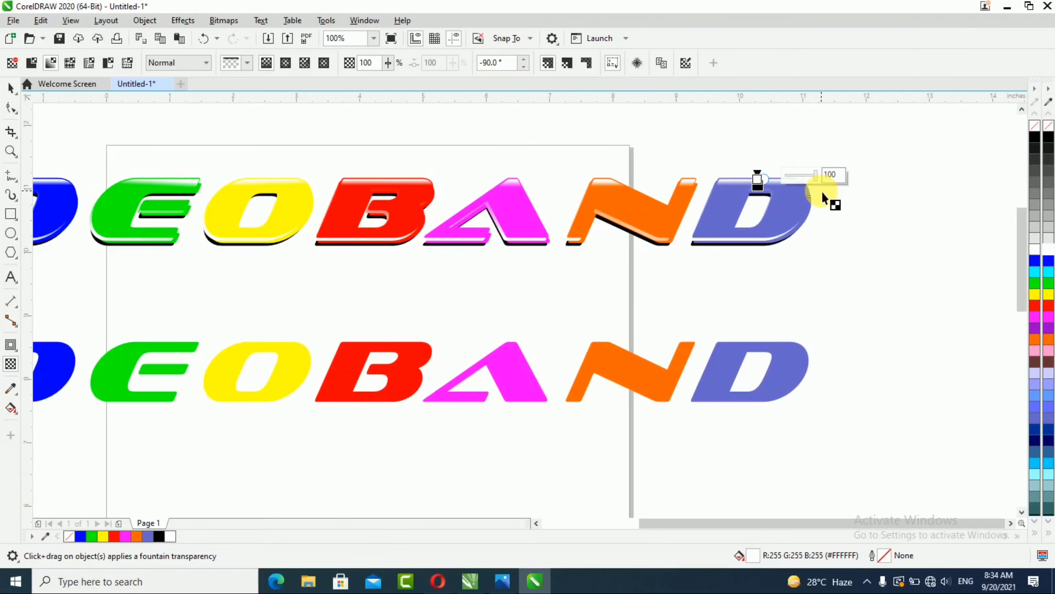
scroll(824, 195, "down", 1)
scroll(825, 192, "up", 1)
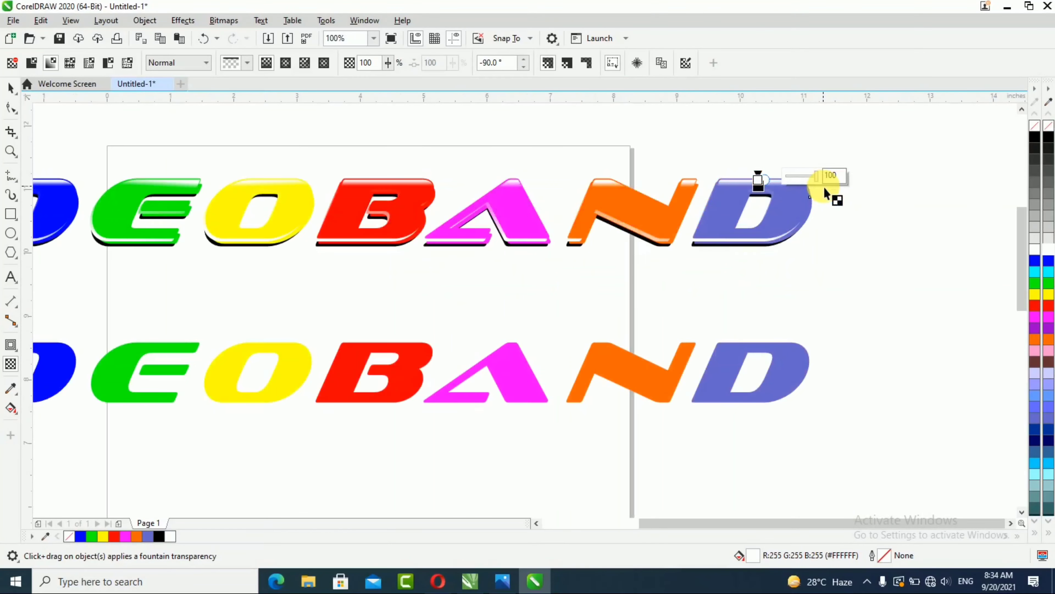
scroll(823, 186, "down", 1)
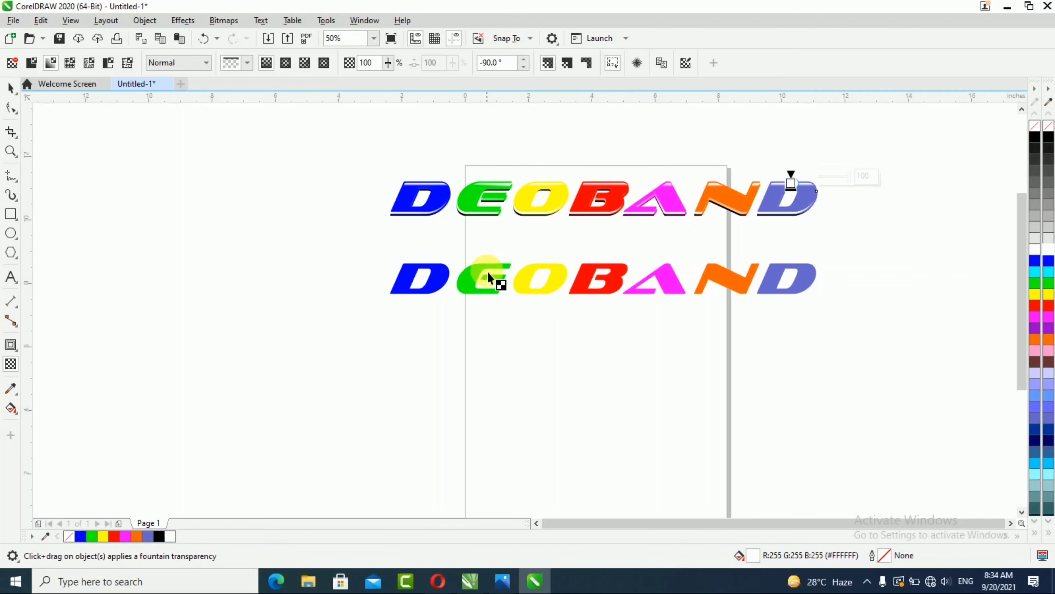
left_click(11, 88)
left_click(615, 284)
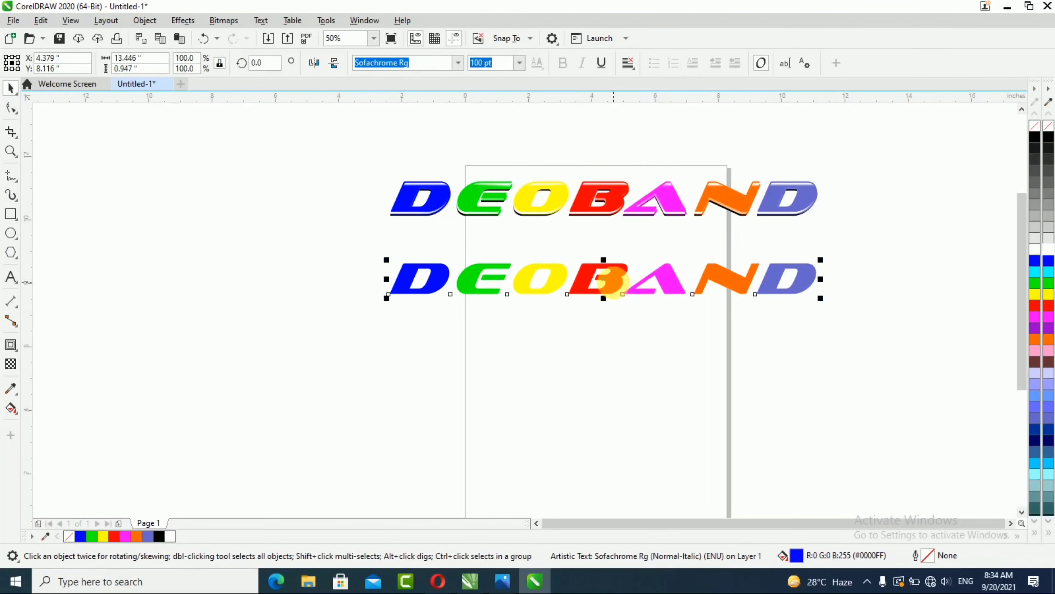
Step: Apply a Gaussian Blur with a 20-pixel radius to the bottom row of DEOBAND text
scroll(788, 287, "up", 2)
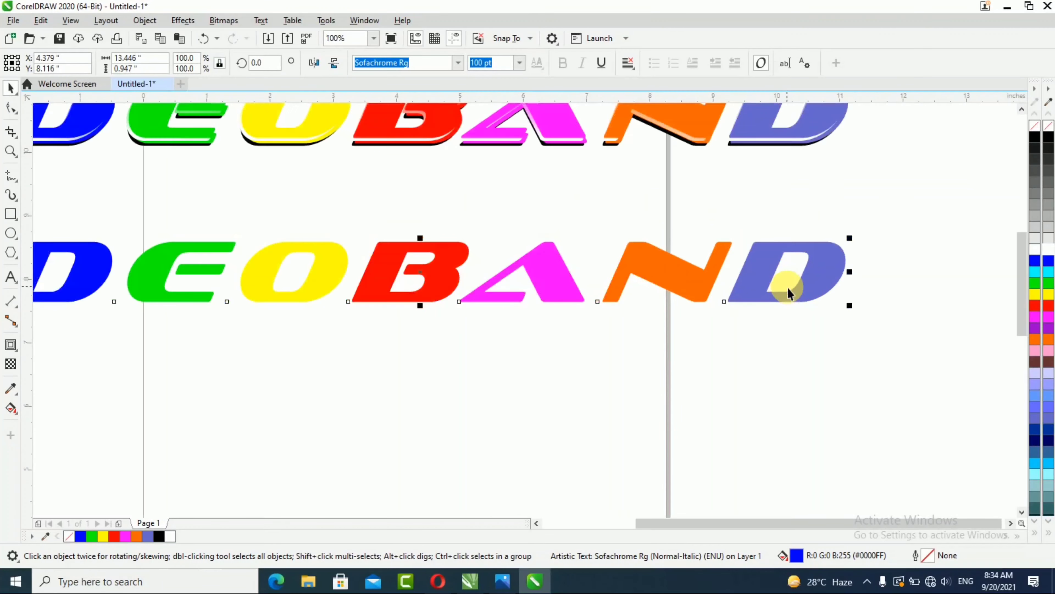
scroll(787, 287, "down", 2)
scroll(624, 260, "up", 2)
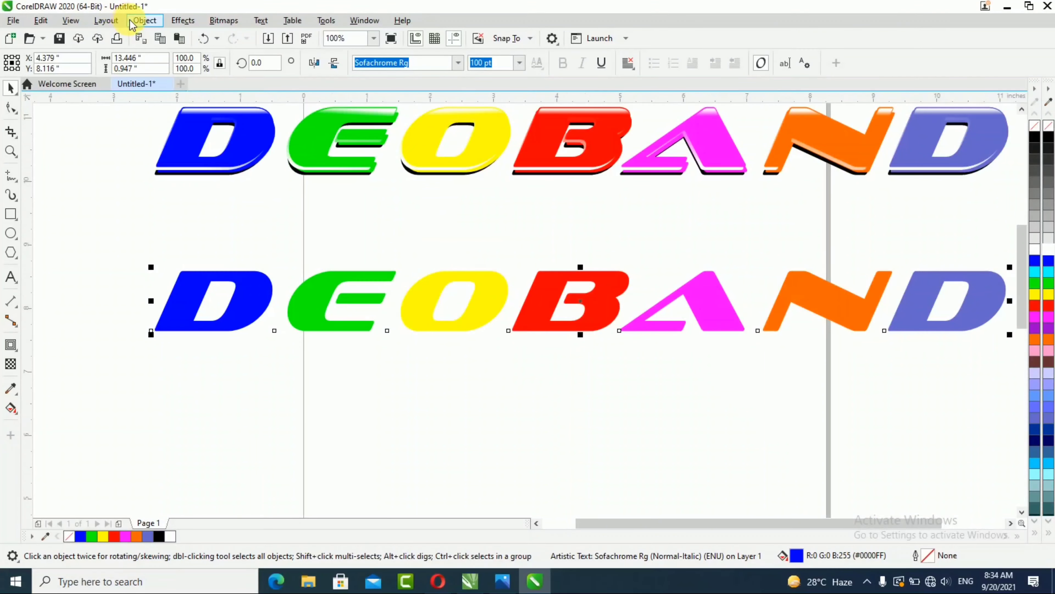
left_click(188, 23)
mouse_move(198, 101)
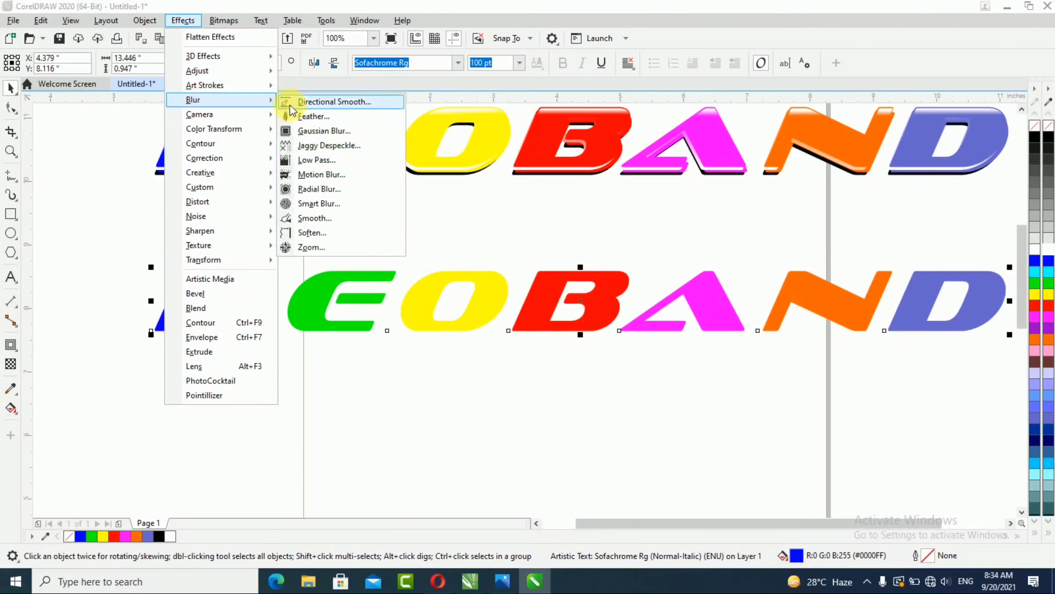
left_click(326, 131)
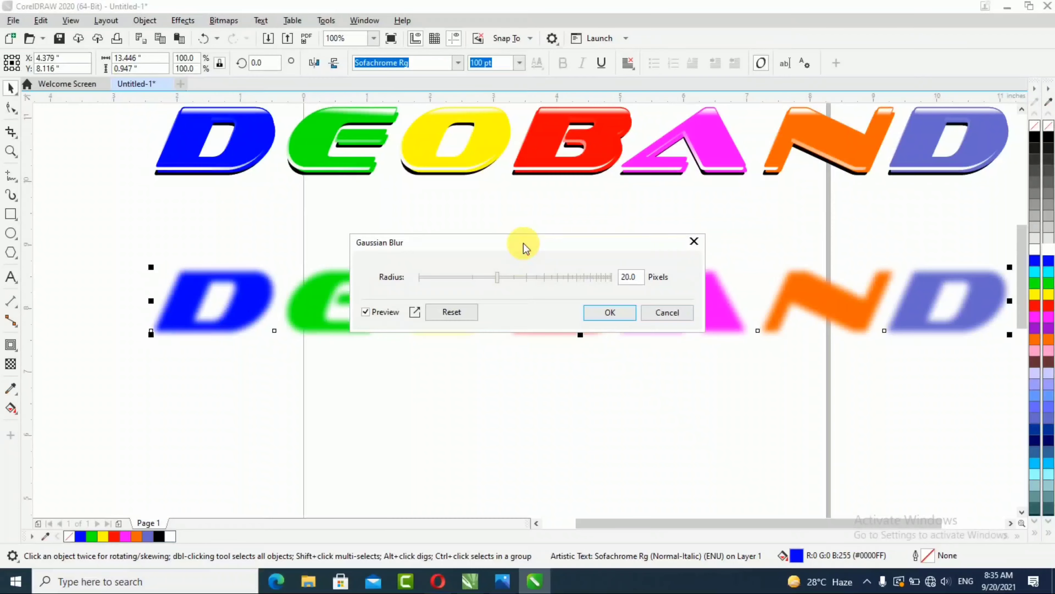
left_click_drag(525, 245, 535, 179)
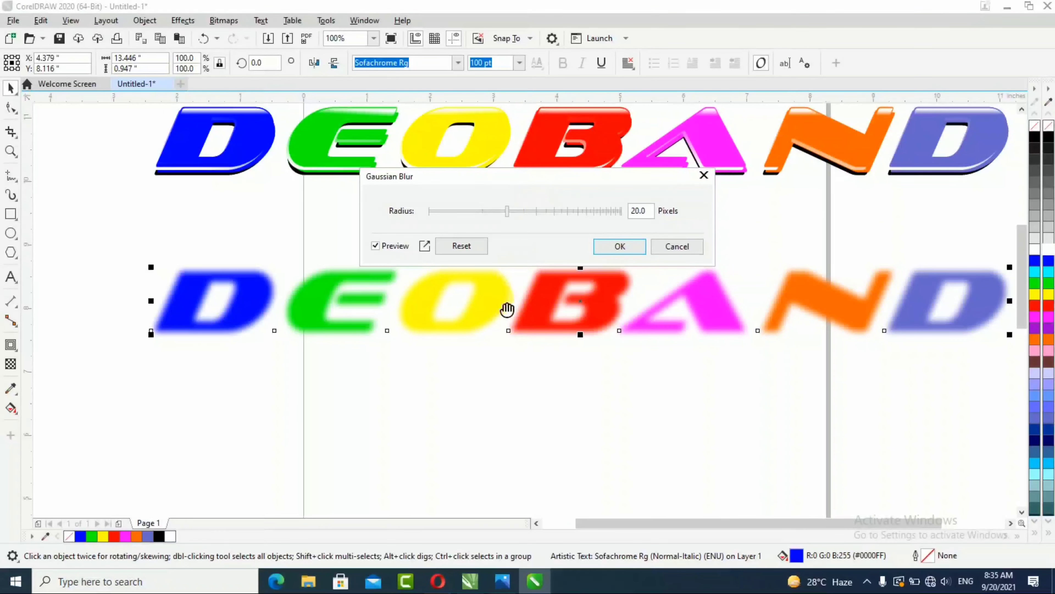
left_click_drag(506, 213, 560, 214)
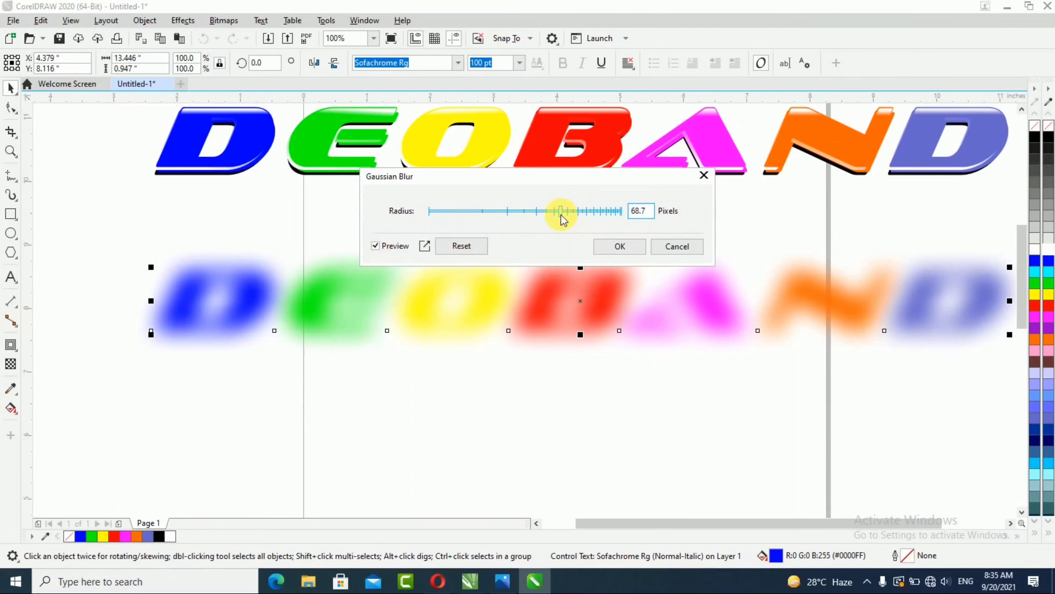
left_click_drag(560, 214, 537, 220)
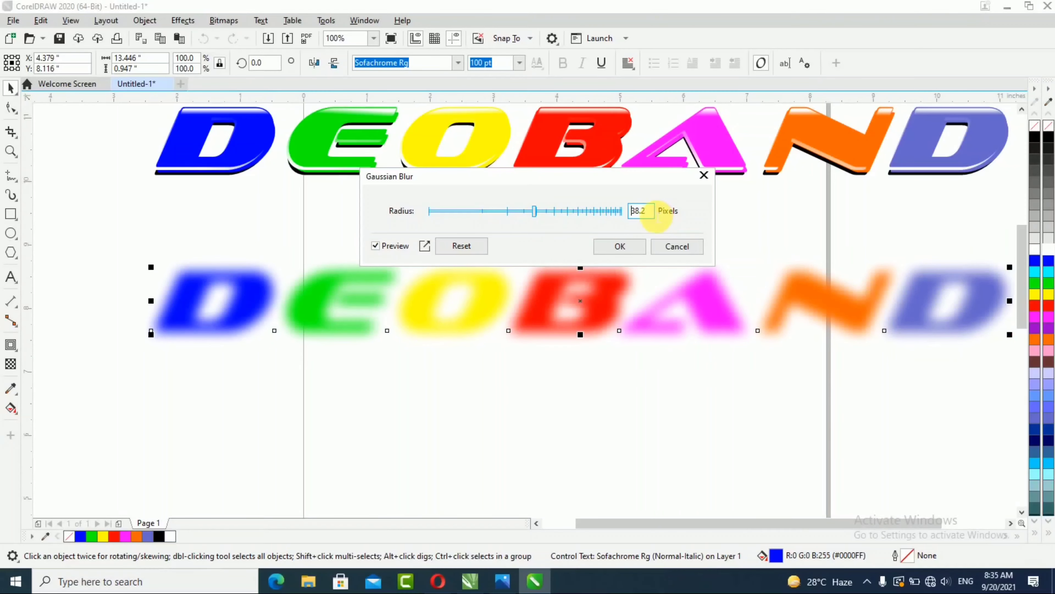
left_click_drag(654, 217, 602, 209)
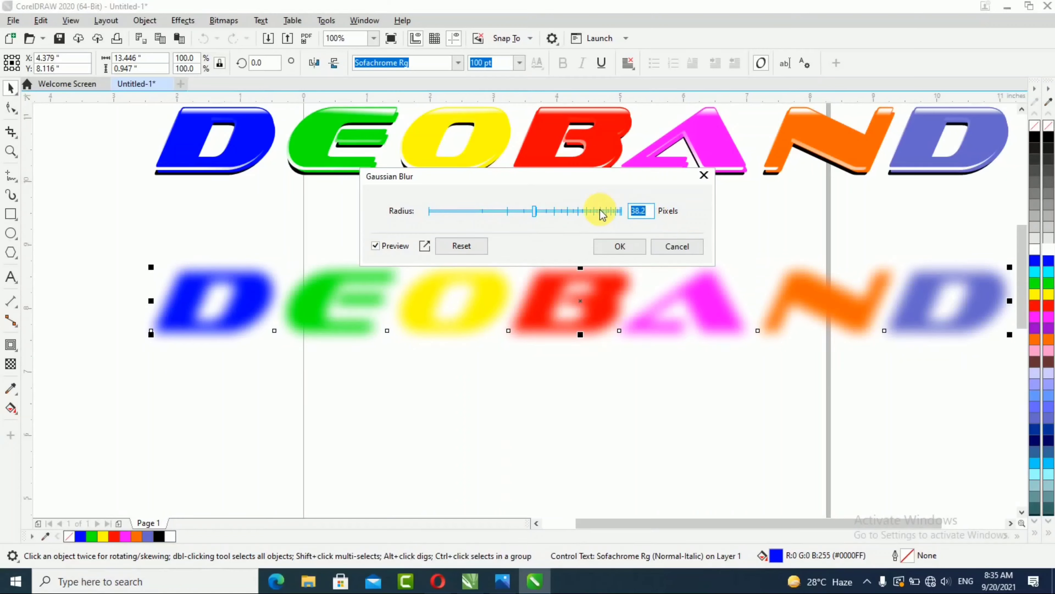
type("20")
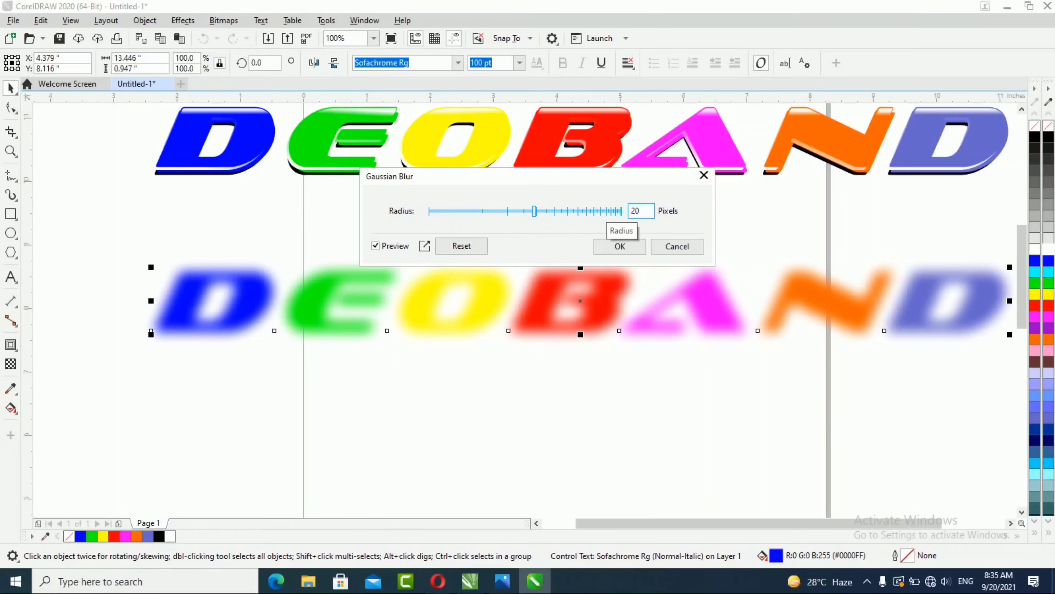
key("Return")
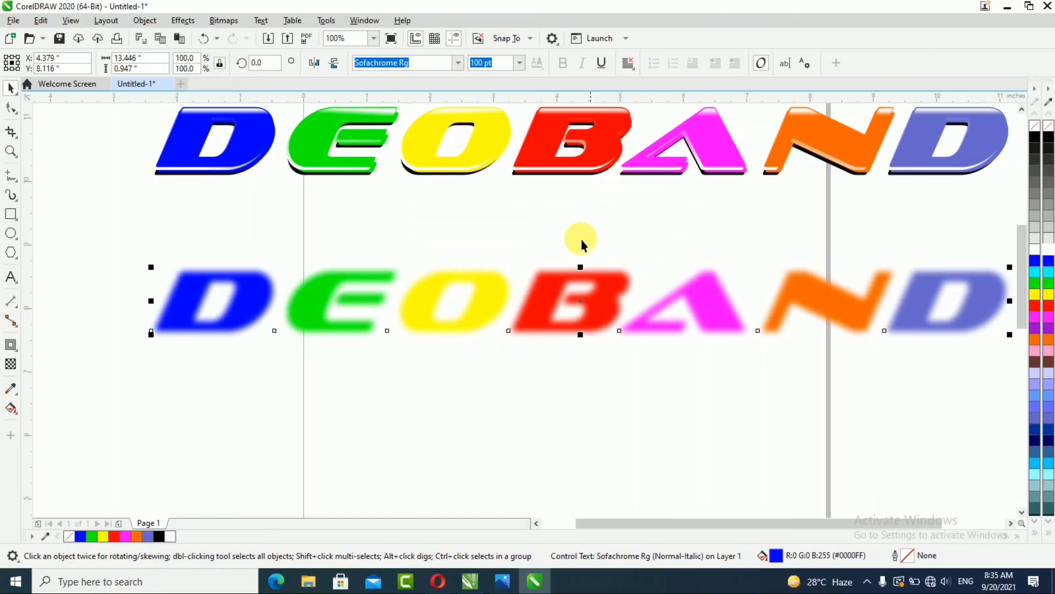
Step: Group all the objects of the top row and move the group down onto the blurred bottom row
scroll(263, 368, "down", 1)
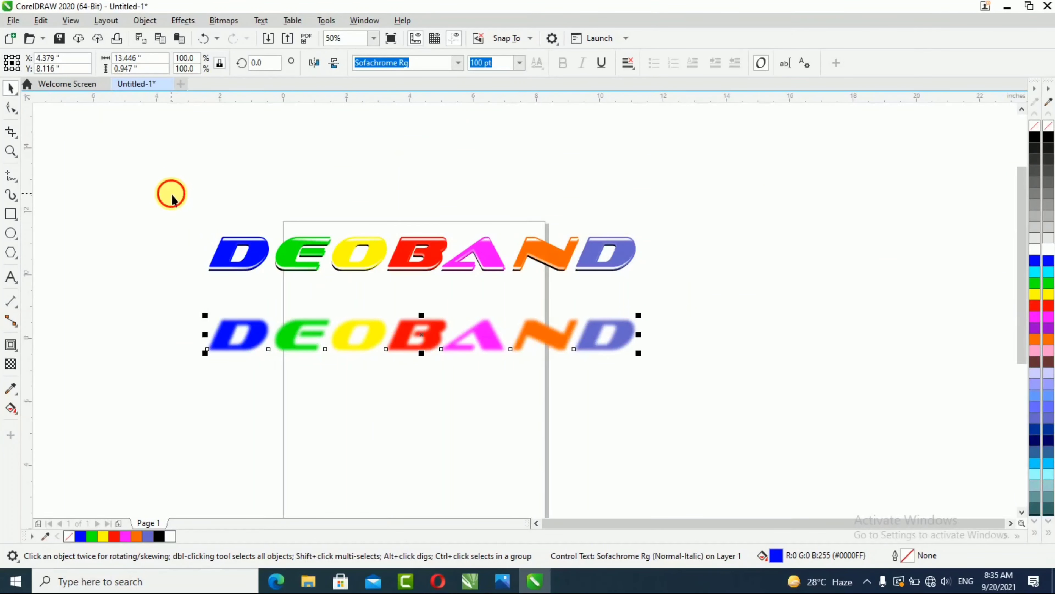
left_click(157, 205)
left_click_drag(325, 289, 693, 299)
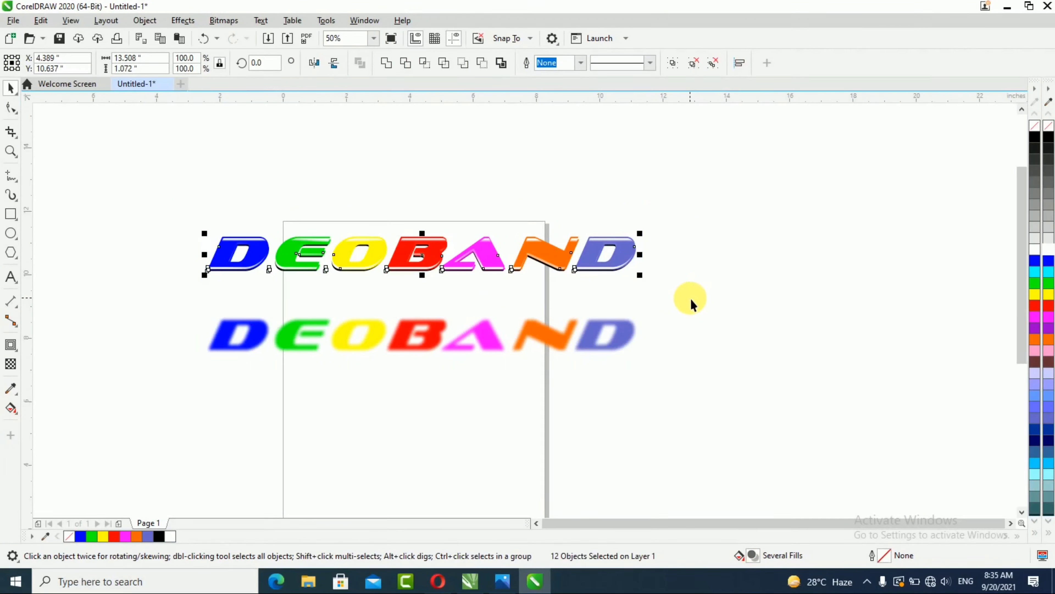
key("ctrl+g")
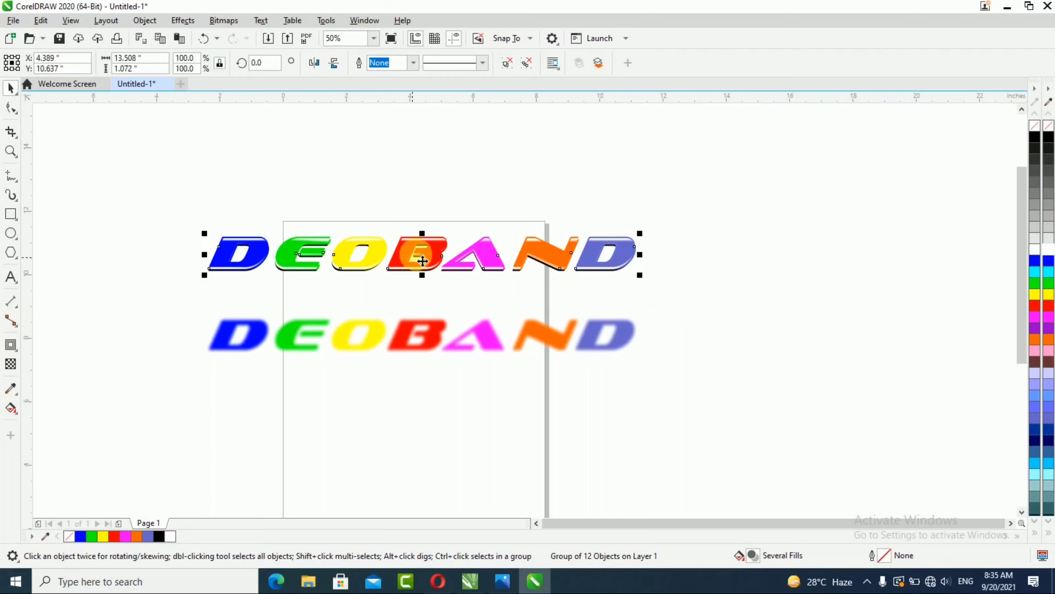
left_click_drag(423, 260, 422, 332)
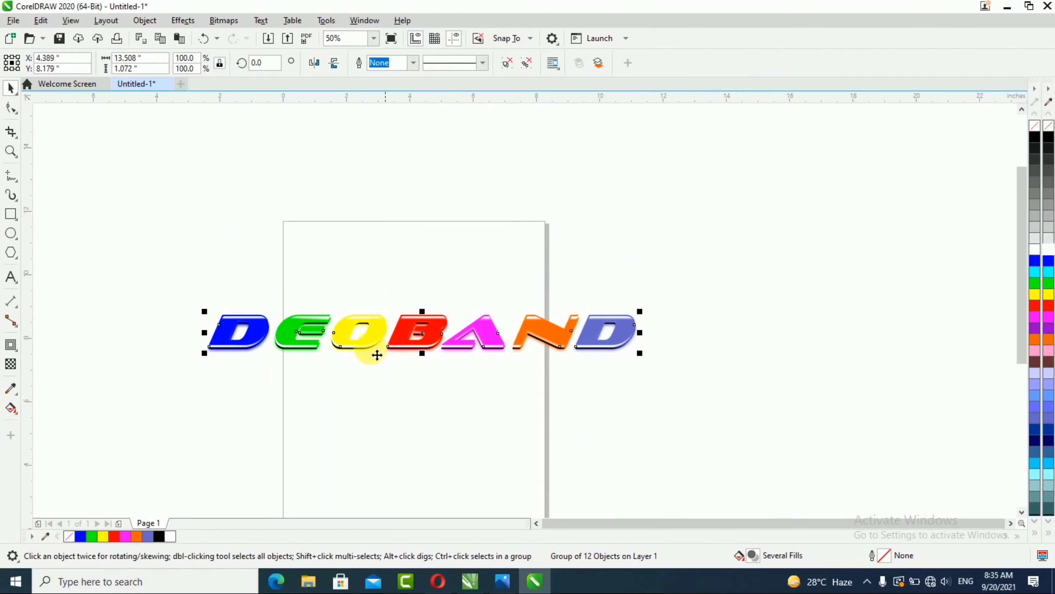
Step: Draw a rectangle about 16.4 by 3.5 inches around the text and fill it with black
left_click(11, 151)
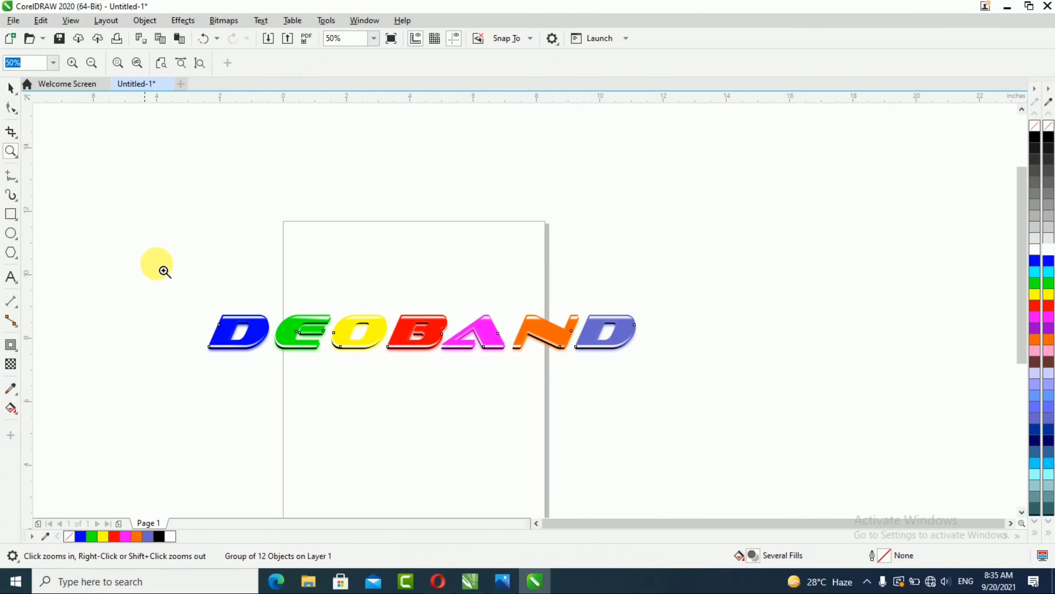
left_click_drag(194, 296, 645, 378)
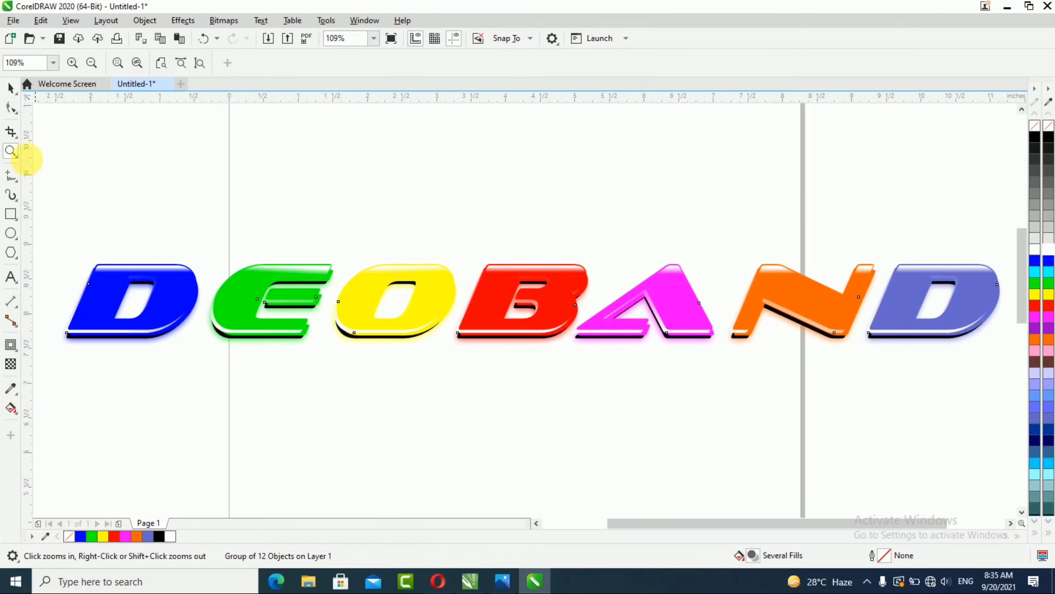
left_click(8, 89)
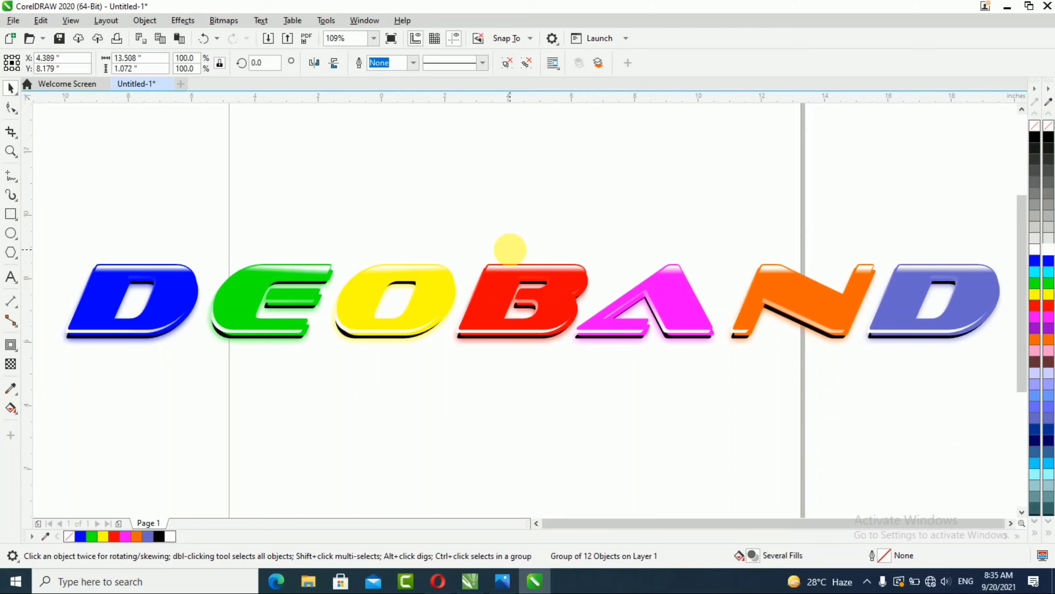
scroll(511, 247, "down", 2)
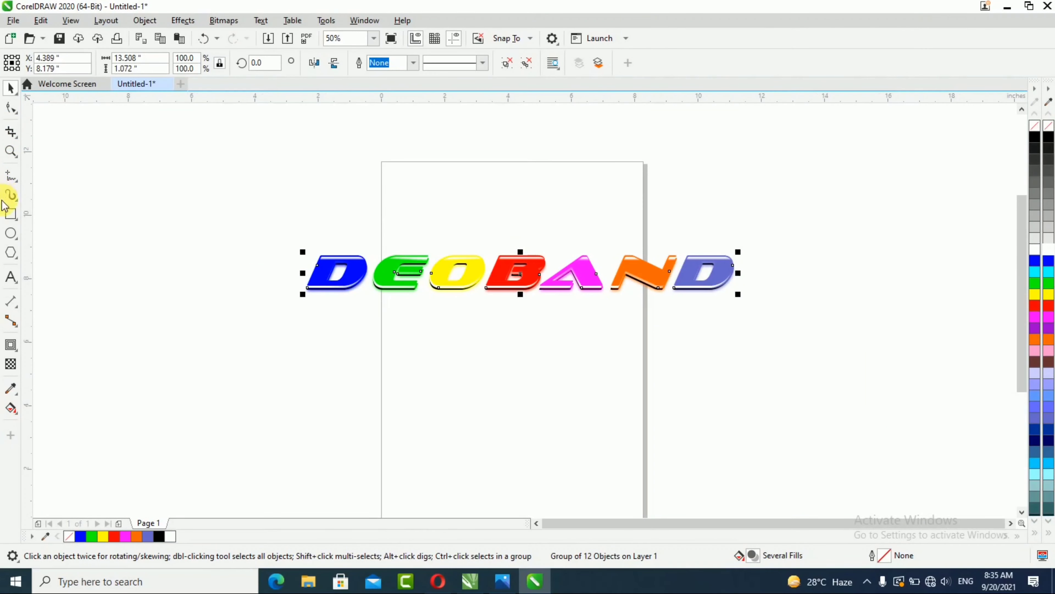
left_click(10, 213)
left_click_drag(269, 222, 787, 332)
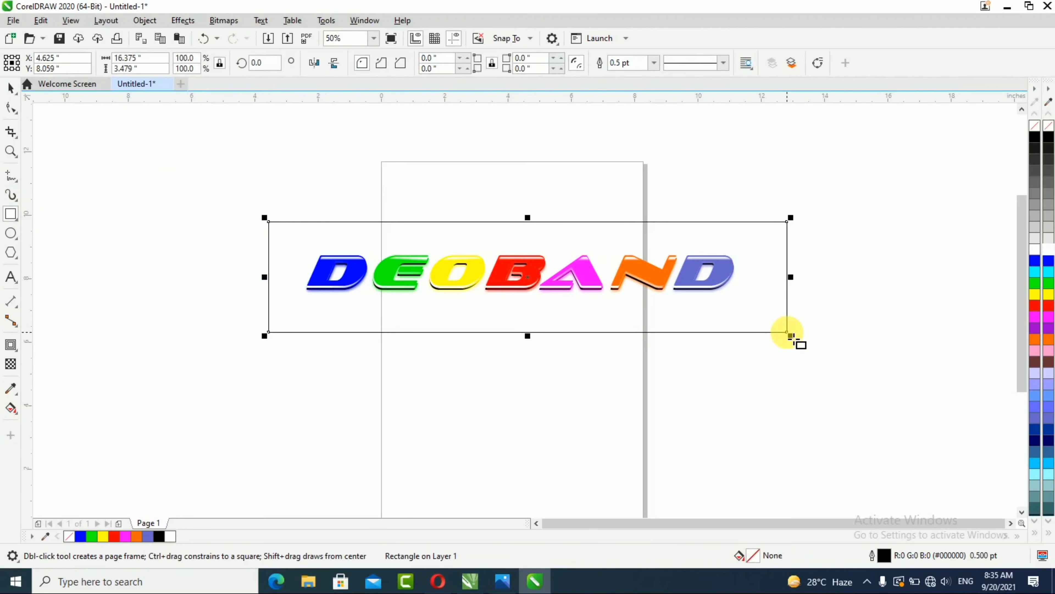
left_click(11, 89)
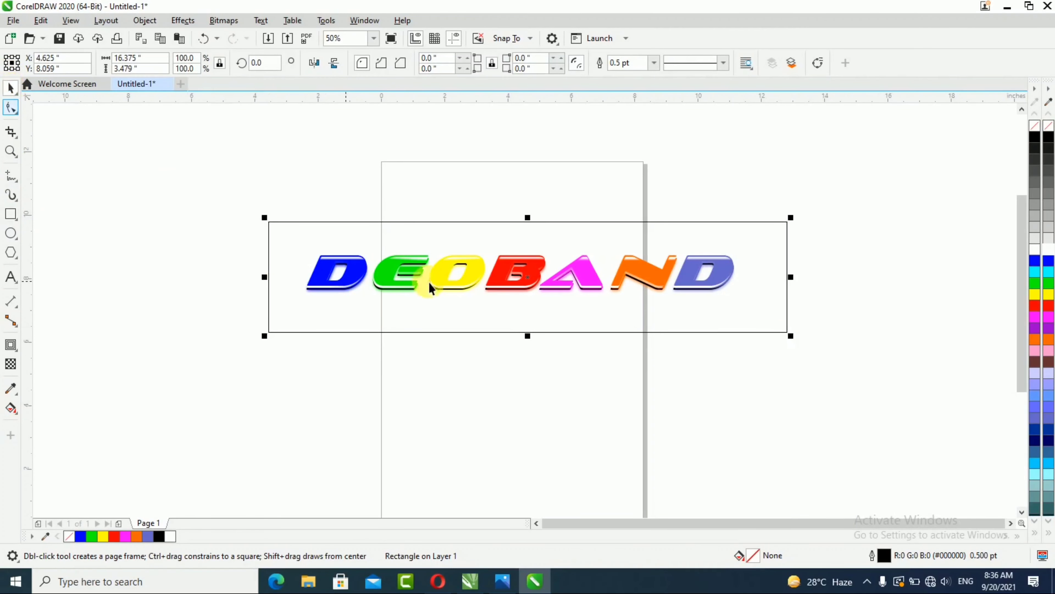
left_click(1049, 139)
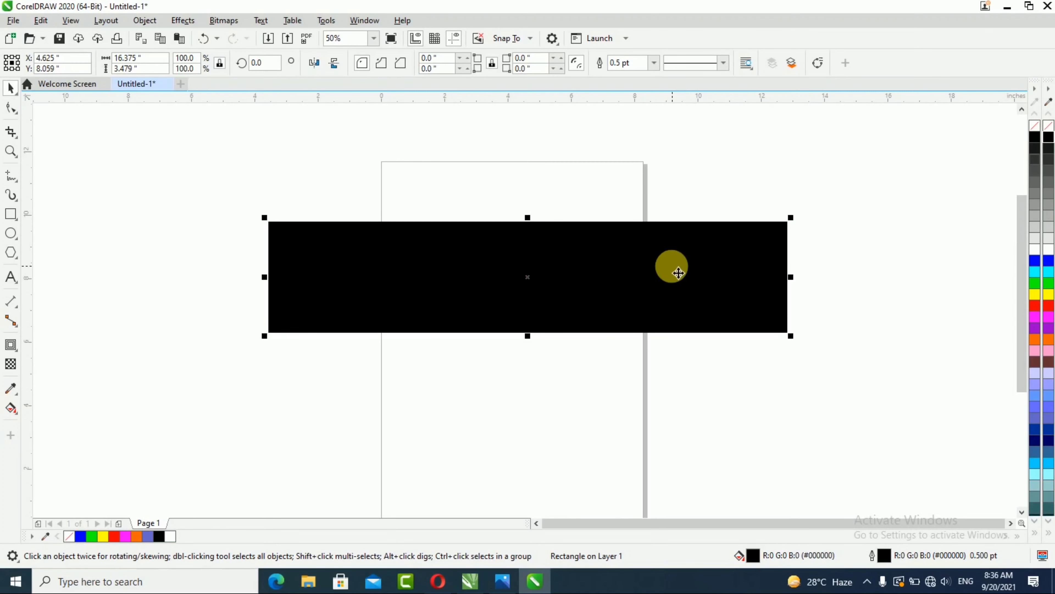
Step: Send the black rectangle to the back of the page behind the text
right_click(670, 265)
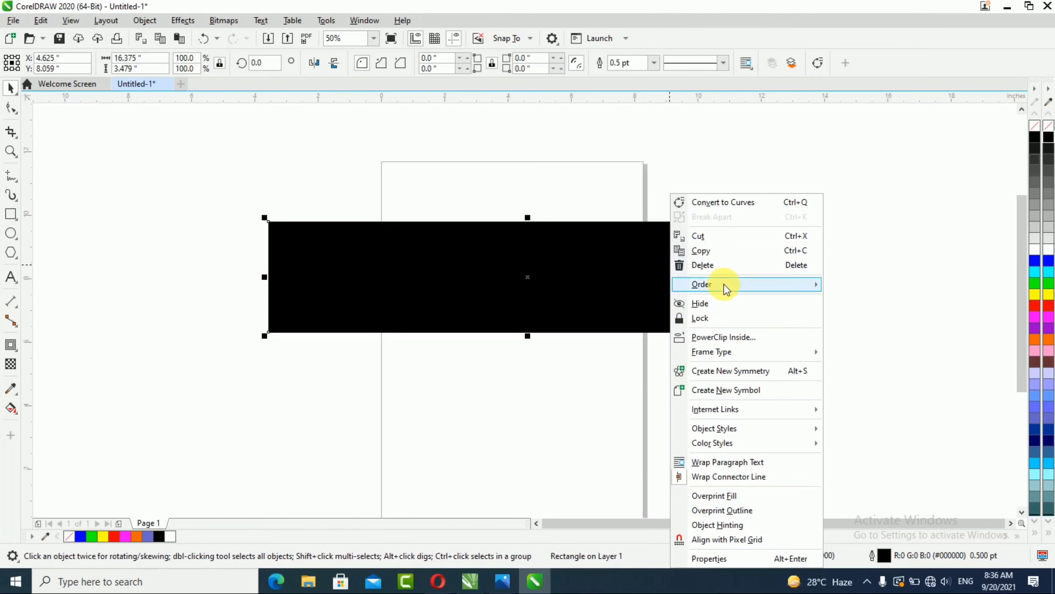
mouse_move(723, 285)
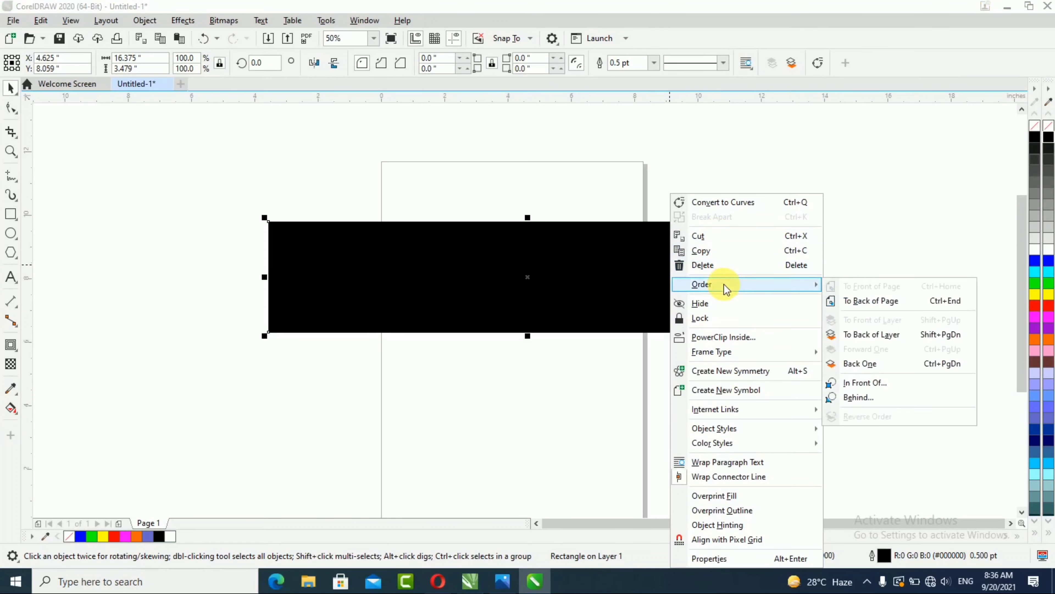
left_click(873, 306)
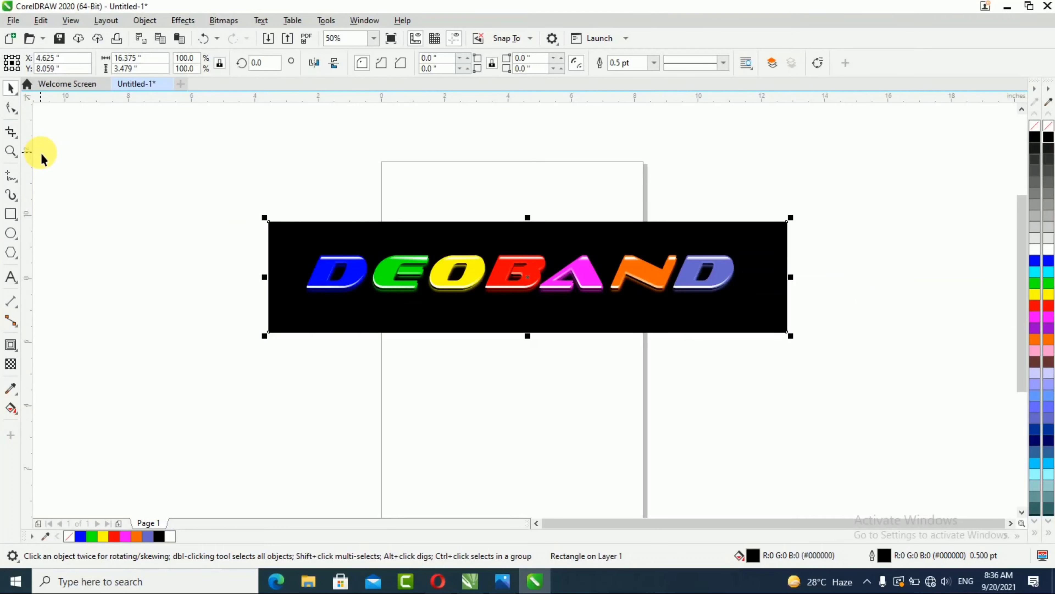
Step: Zoom to the rectangle and view the finished design in full-screen preview
key("shift+F2")
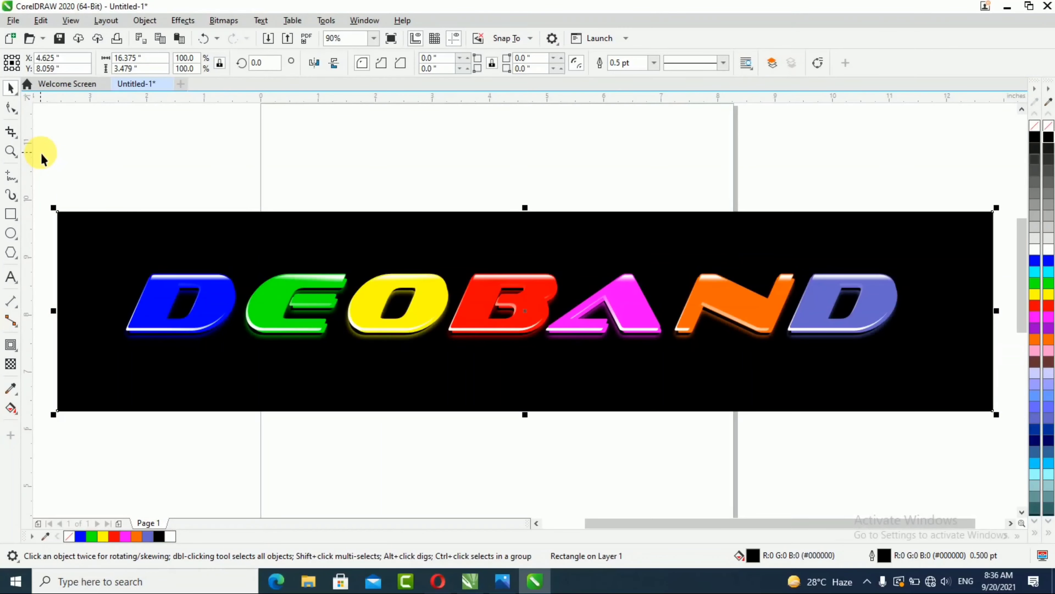
key("F9")
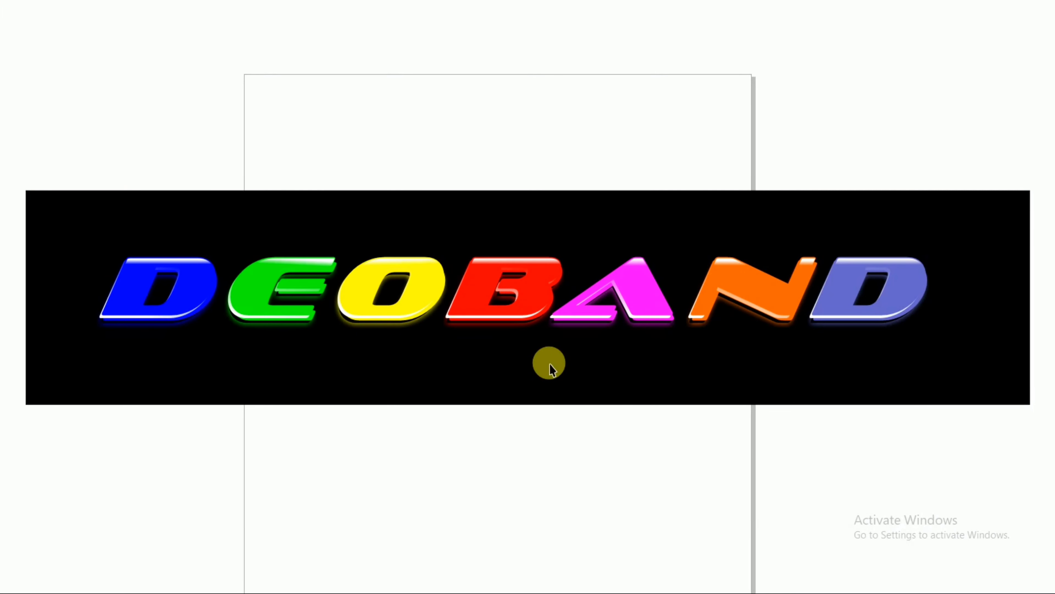
key("F9")
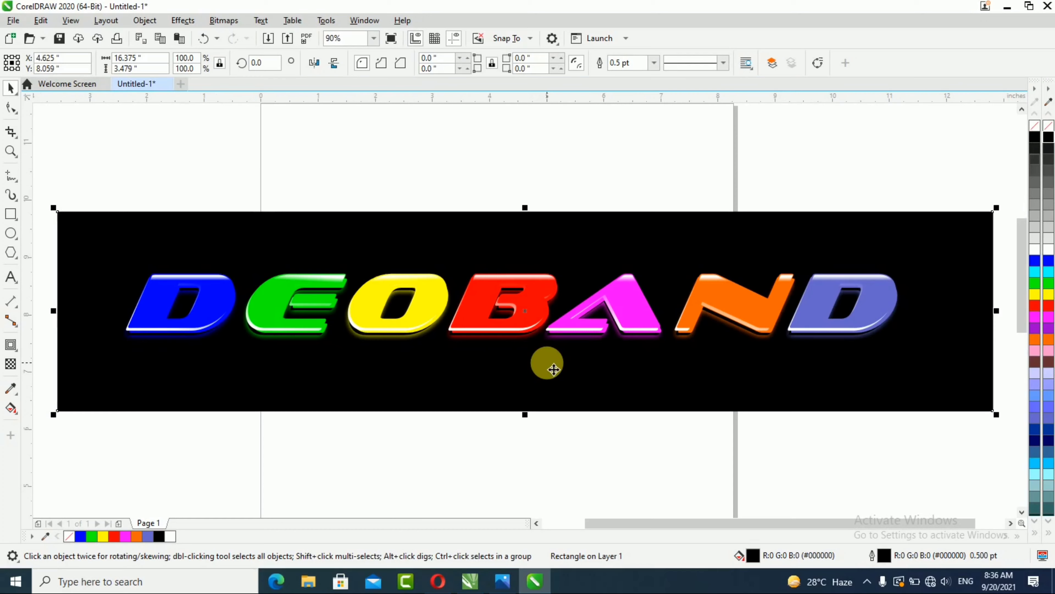